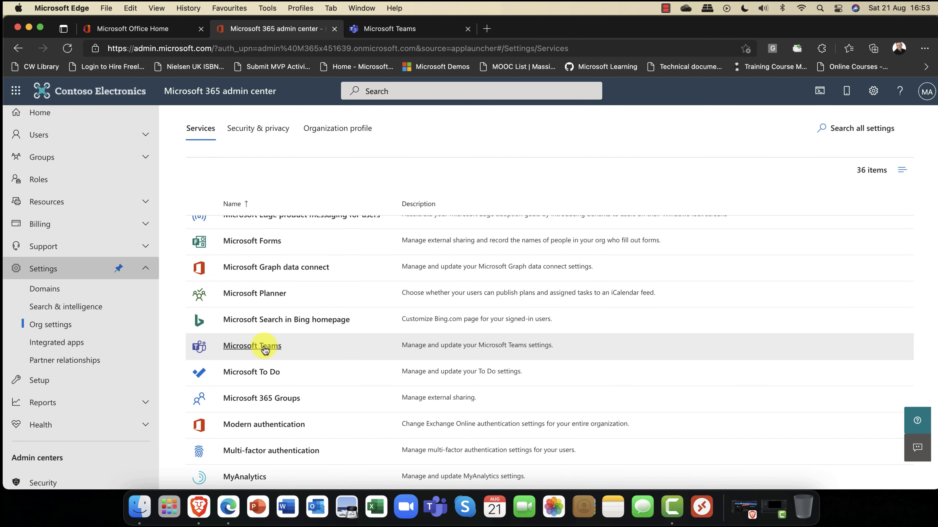
- Review the guest access options in the organization's Microsoft Teams and Microsoft 365 Groups service settings, leaving both unchanged
click(265, 349)
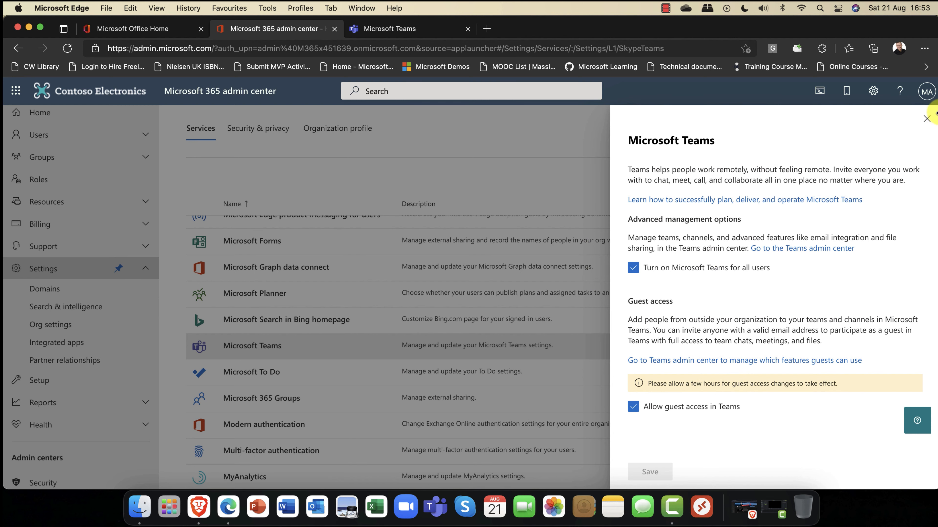
click(926, 119)
scroll(435, 364, up, 3)
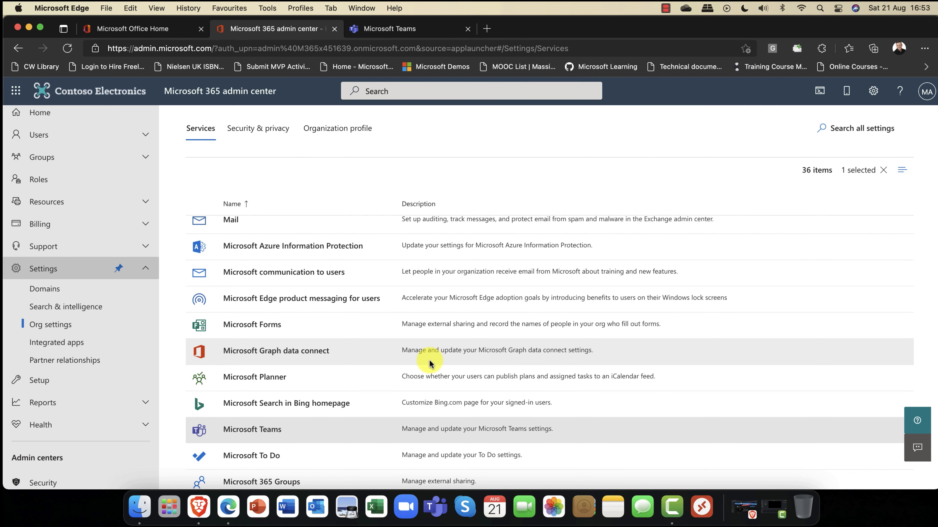
scroll(429, 364, down, 5)
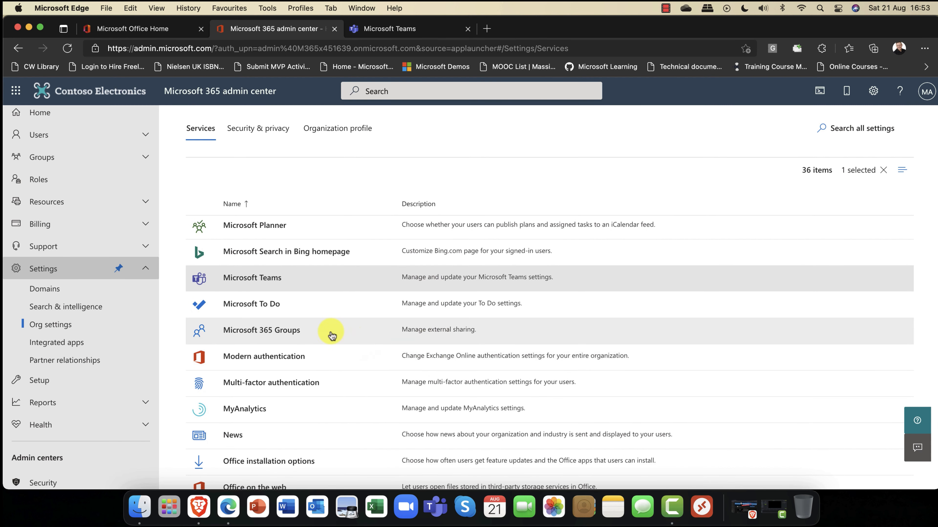
click(220, 330)
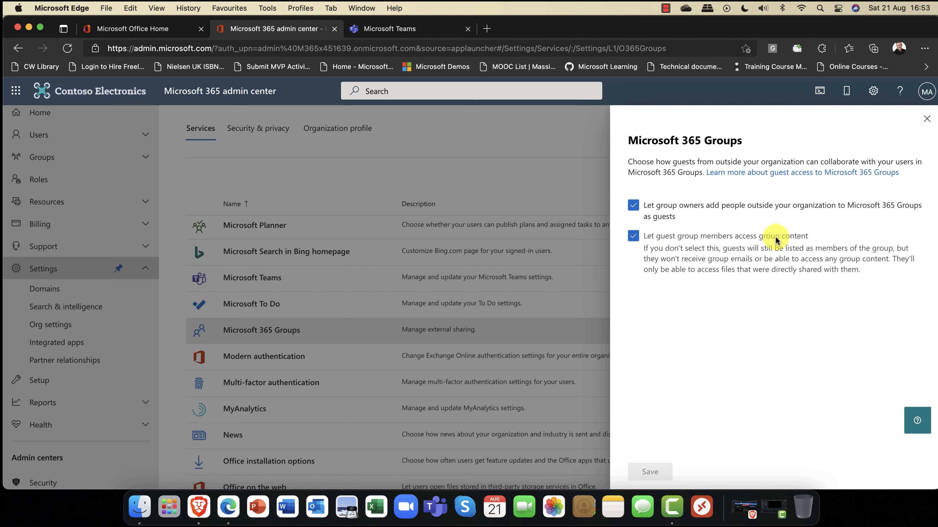
click(928, 119)
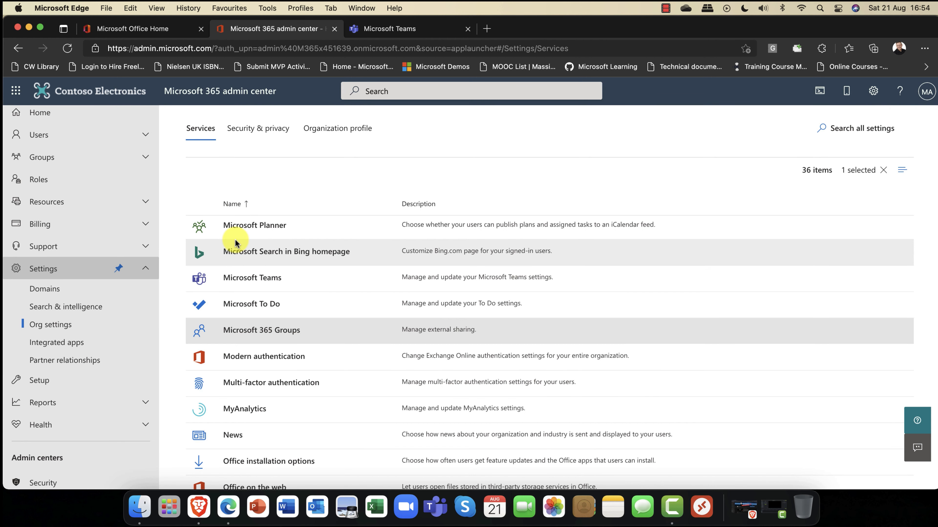
- Open the list of active users in the admin center
scroll(235, 242, up, 5)
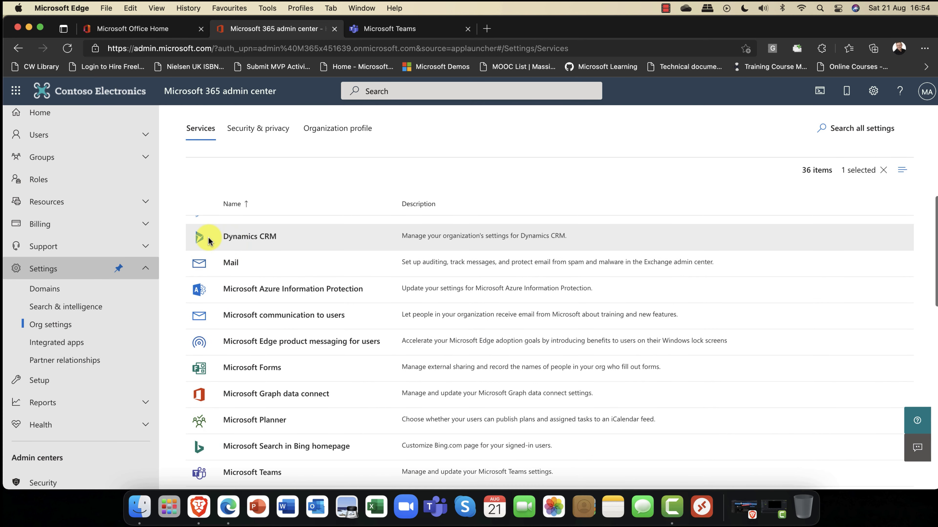
click(147, 225)
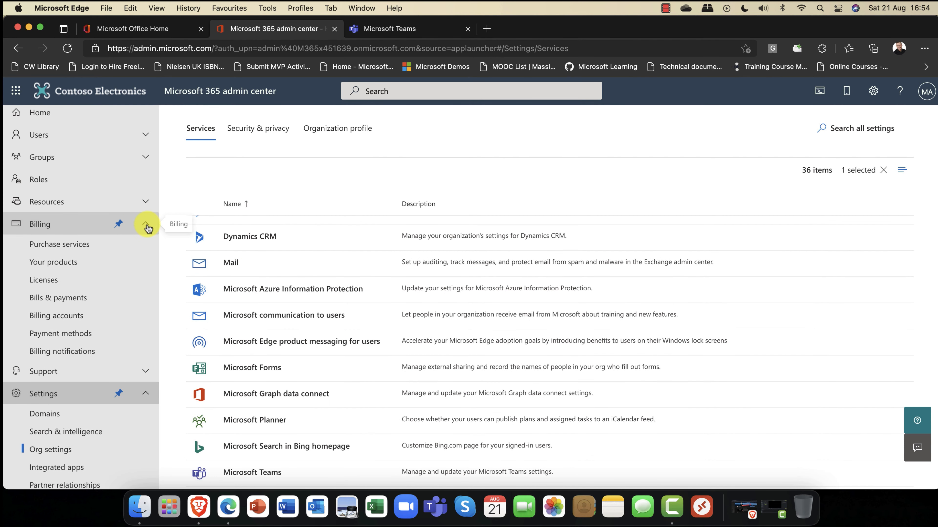
click(147, 201)
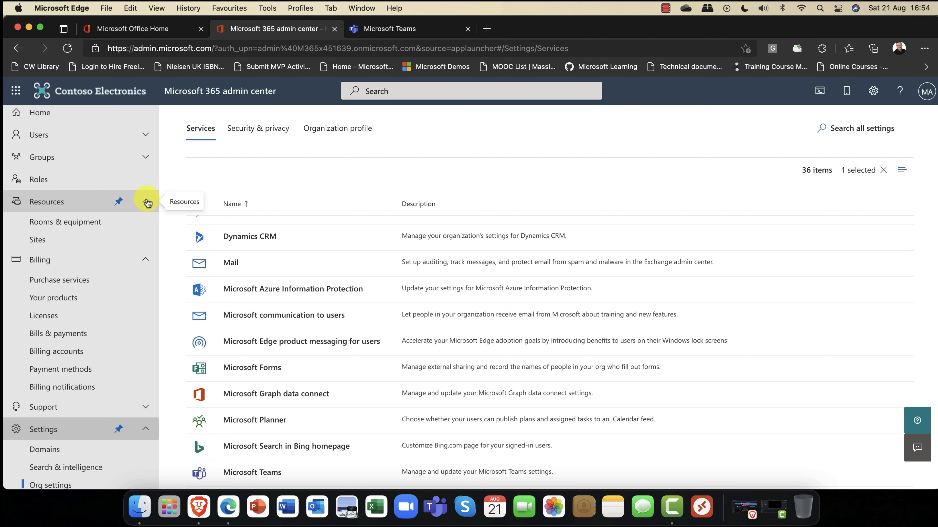
scroll(147, 202, up, 2)
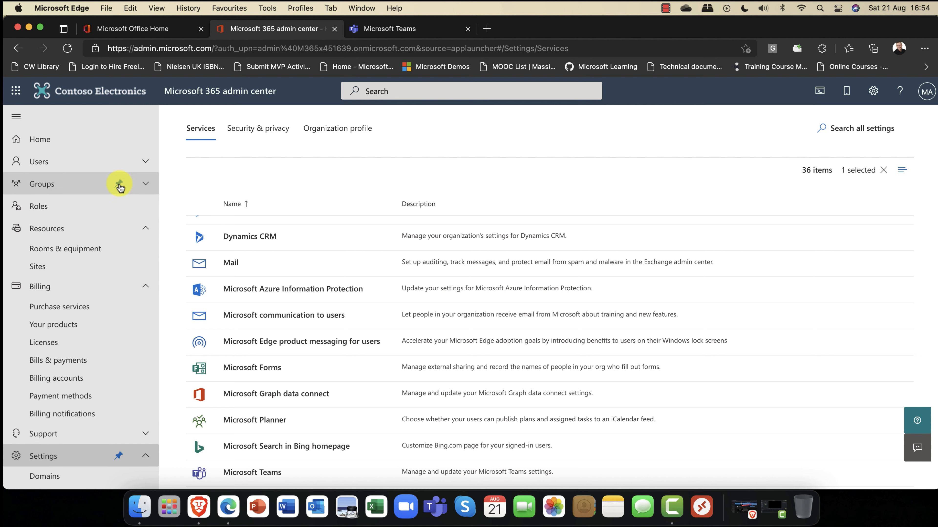
click(92, 162)
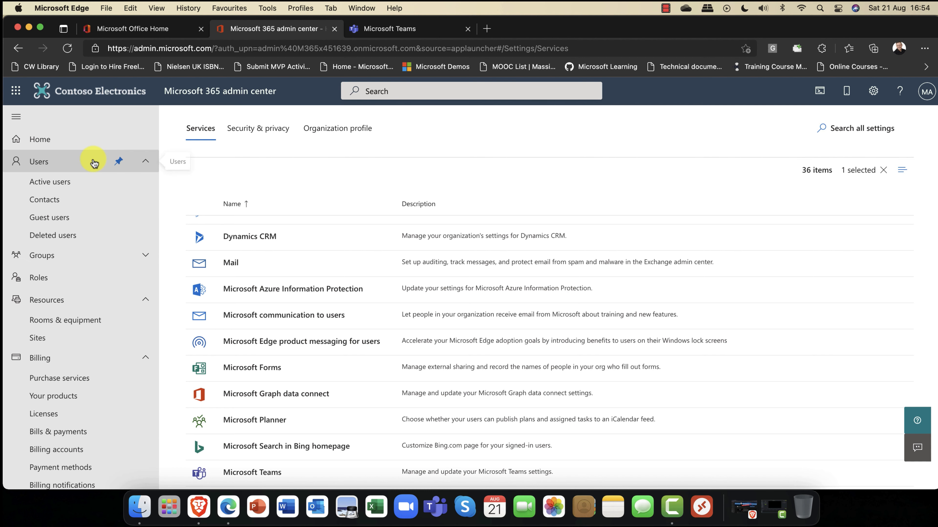
click(65, 186)
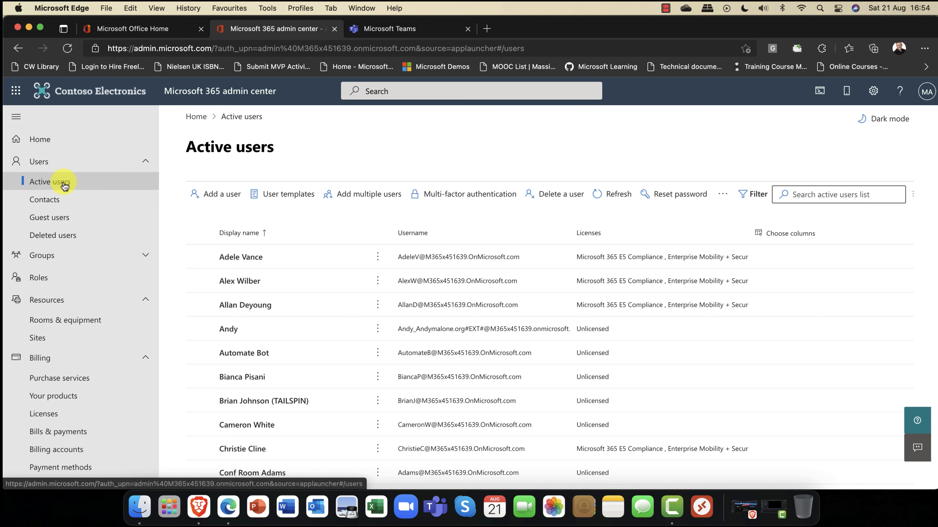
- Open the second user in the active users list and review the licenses assigned to that account
click(239, 282)
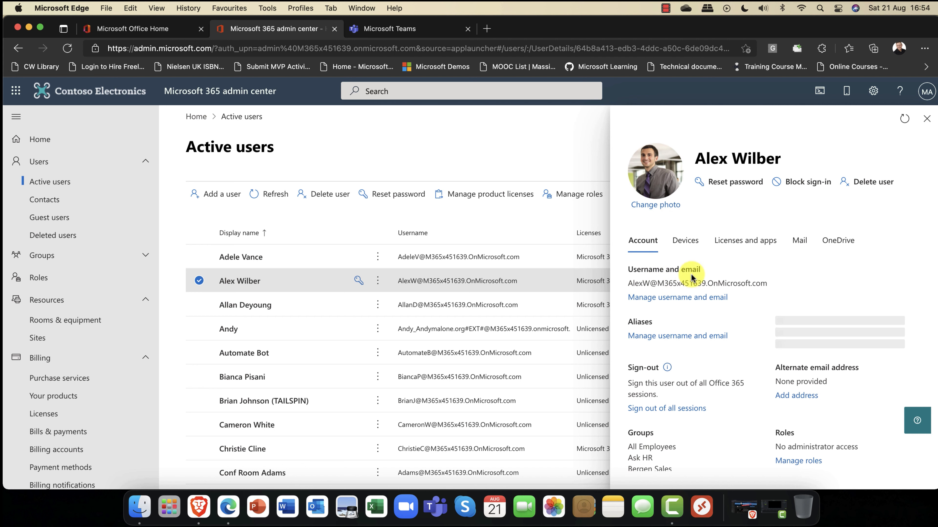
click(745, 245)
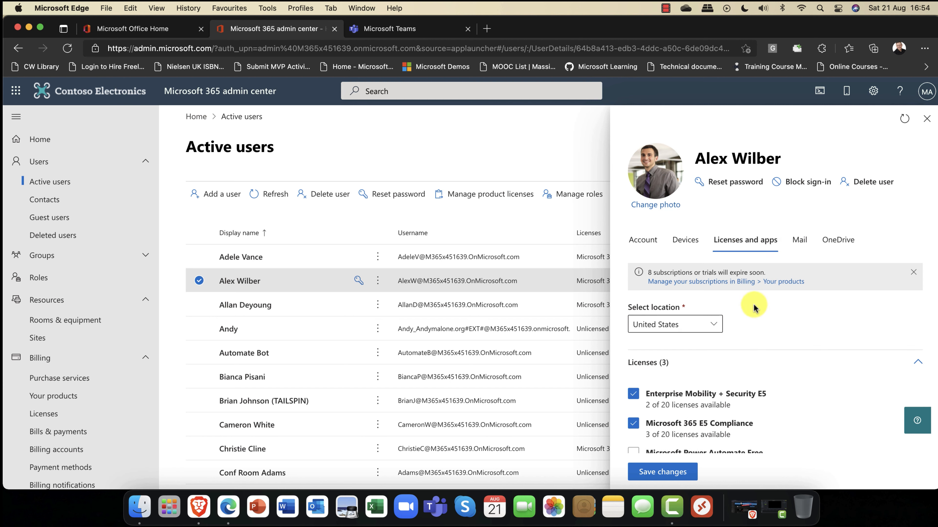
scroll(751, 308, down, 5)
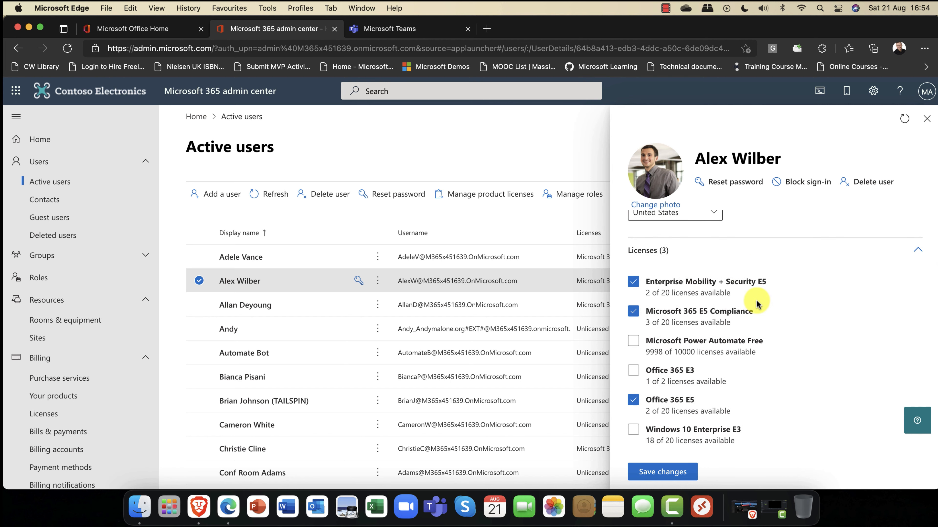
scroll(756, 301, down, 1)
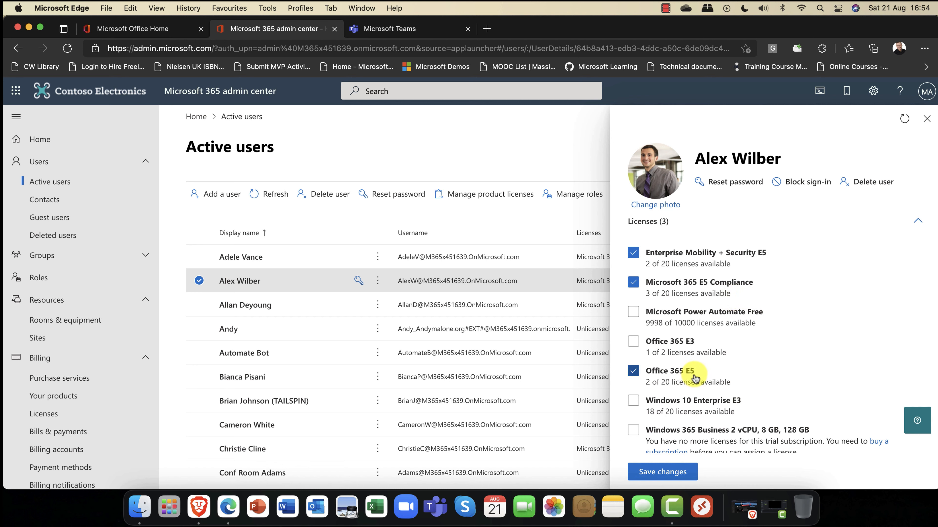
scroll(691, 375, down, 5)
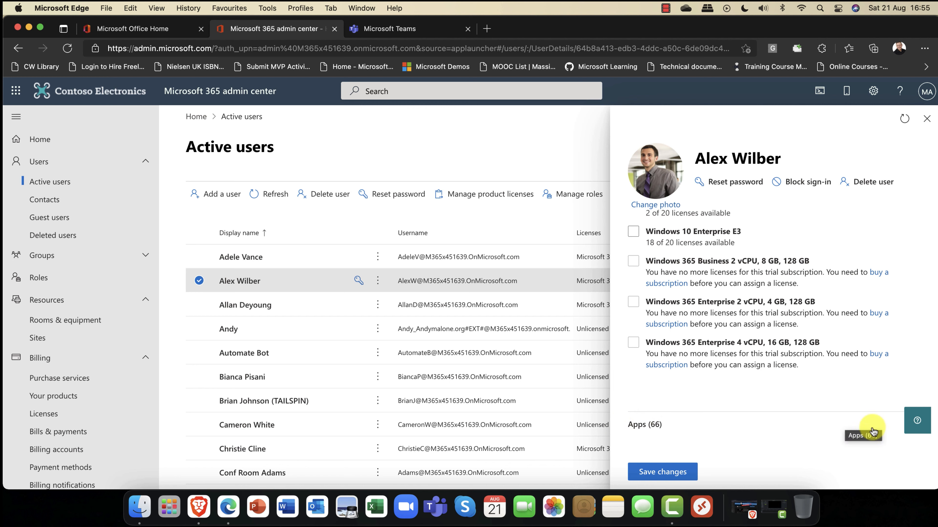
- Expand the apps included in the user's licenses and examine which ones are enabled, down to Yammer Enterprise and back to Power BI Pro
click(659, 425)
scroll(731, 425, down, 4)
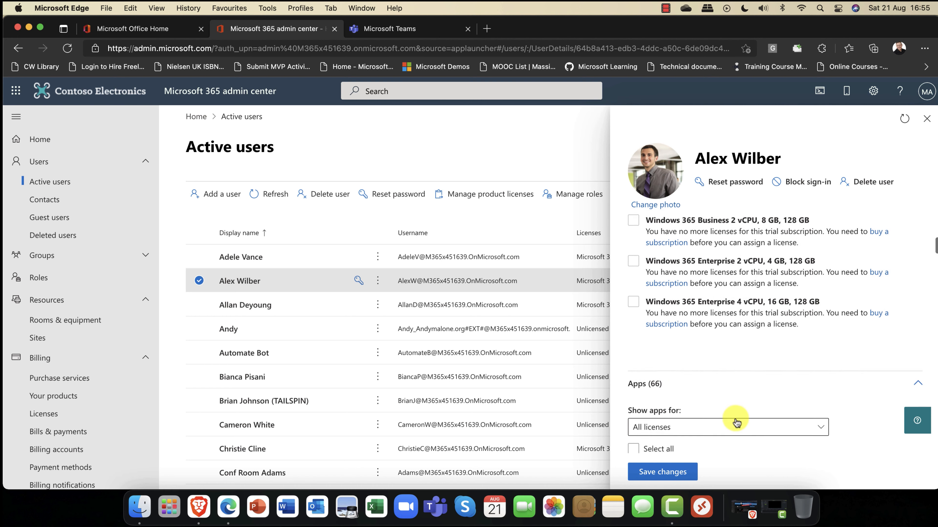
scroll(736, 421, down, 15)
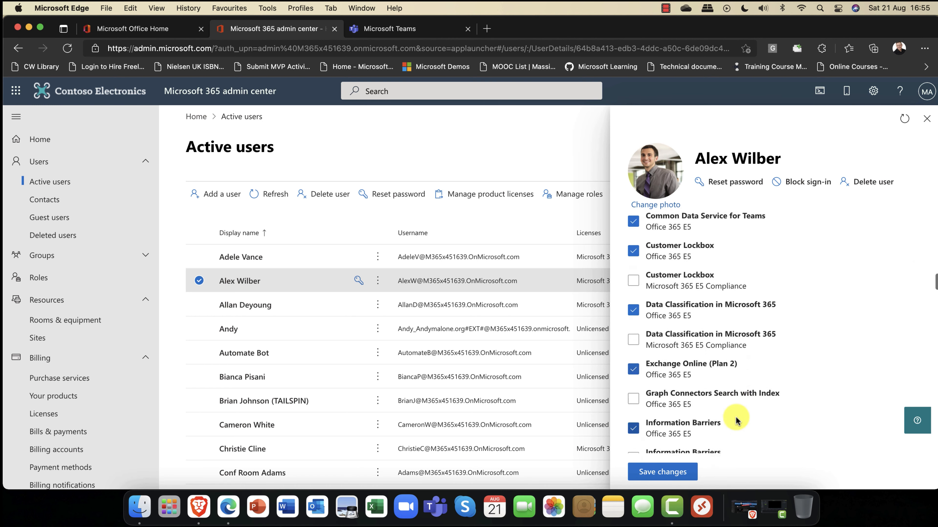
scroll(736, 420, down, 3)
scroll(736, 421, down, 15)
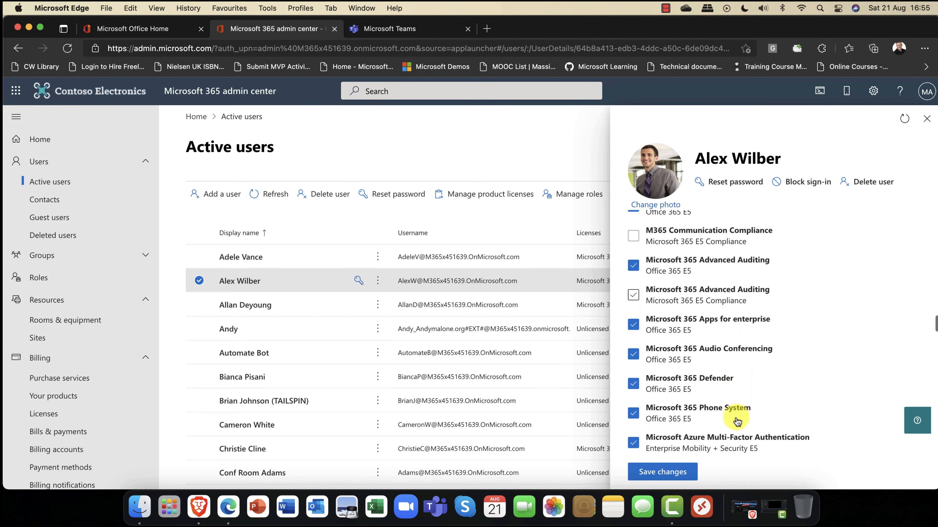
scroll(736, 420, down, 15)
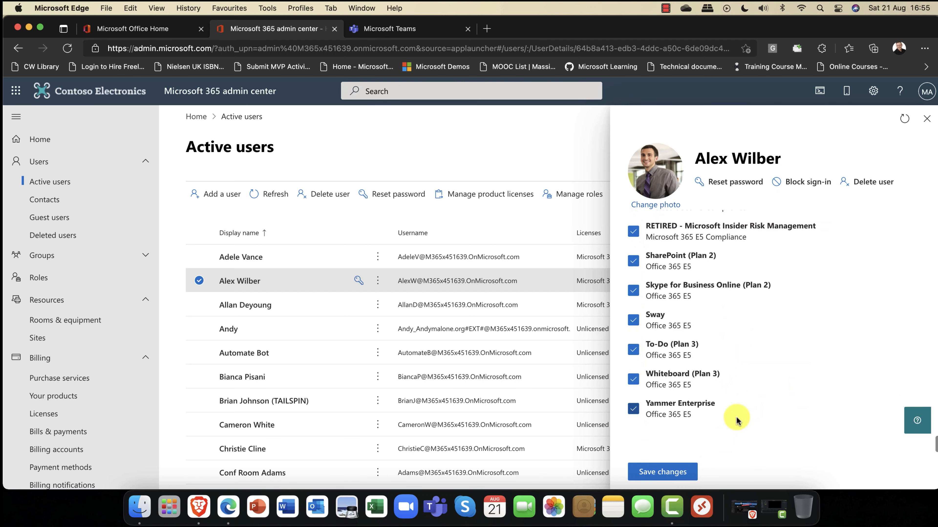
scroll(735, 408, up, 2)
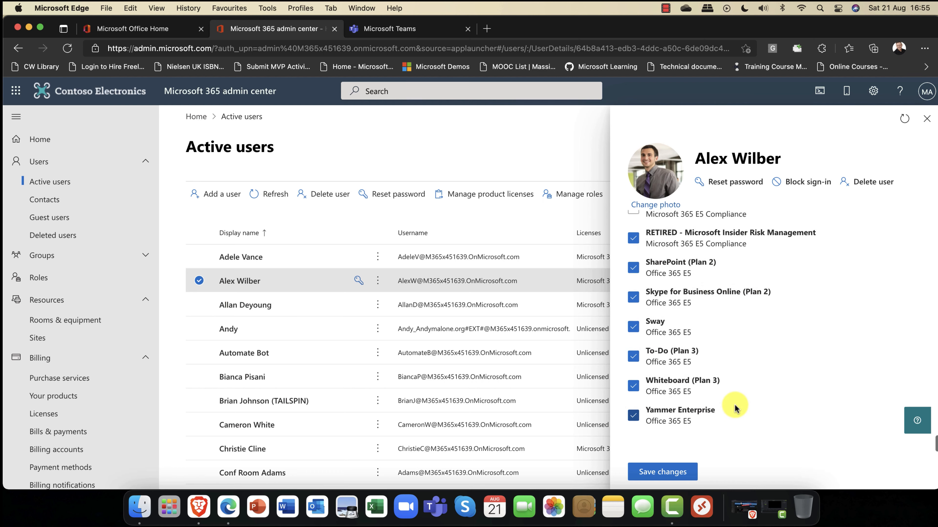
scroll(735, 408, up, 4)
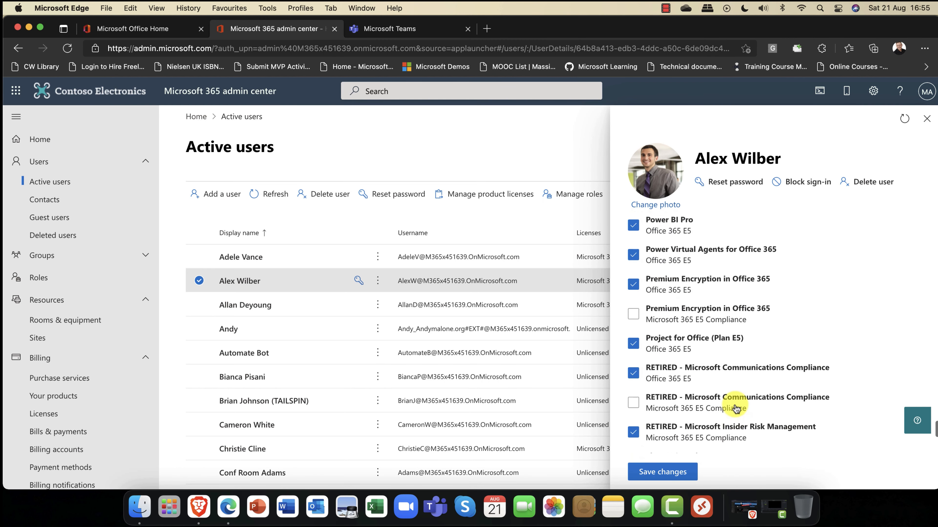
scroll(735, 403, up, 1)
scroll(735, 400, up, 1)
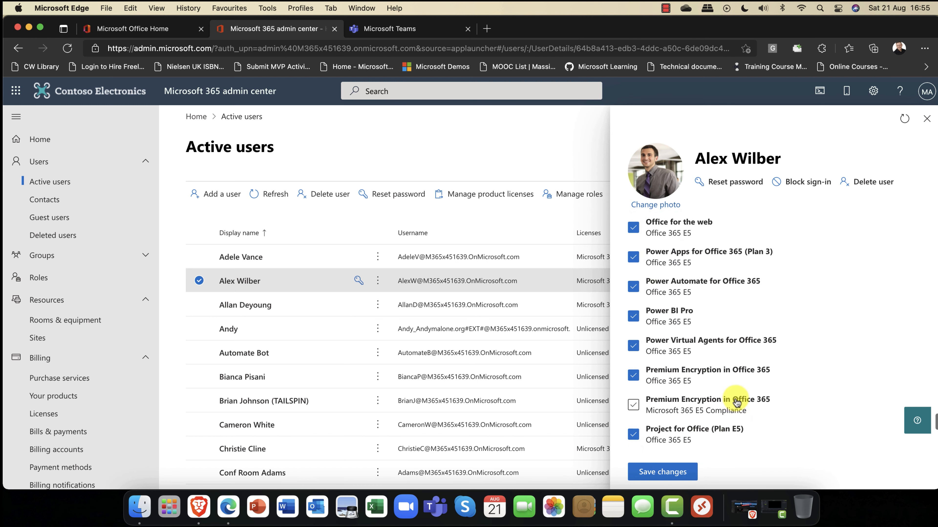
scroll(736, 403, up, 1)
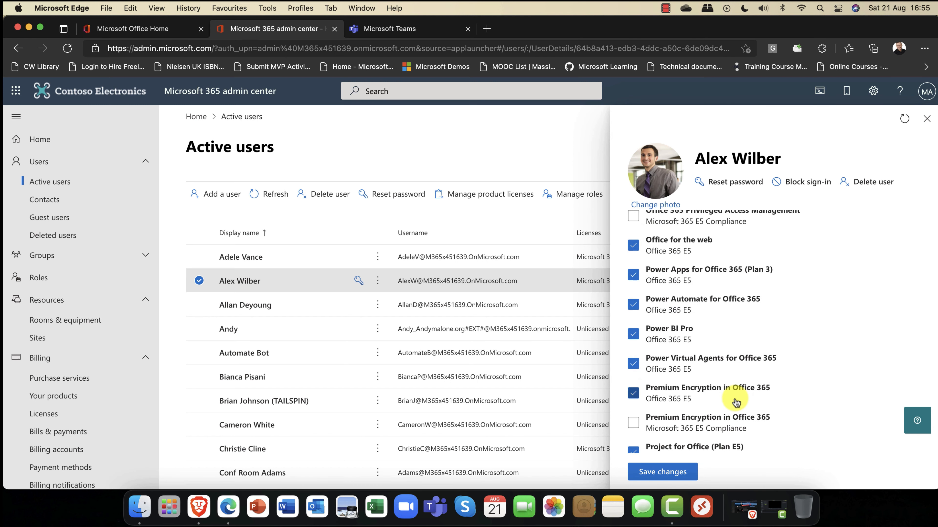
- Switch the user's Power BI Pro app off and back on, and close the user details without saving
click(633, 334)
click(633, 336)
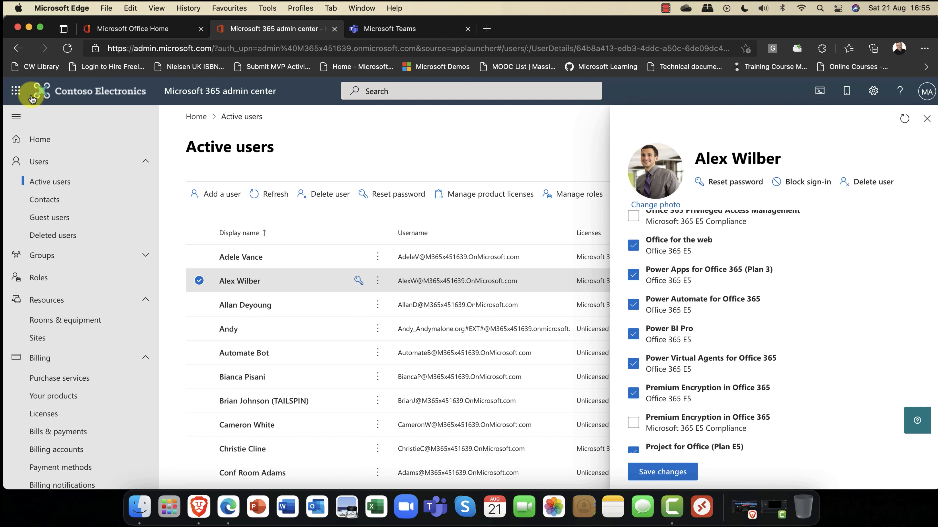
click(926, 118)
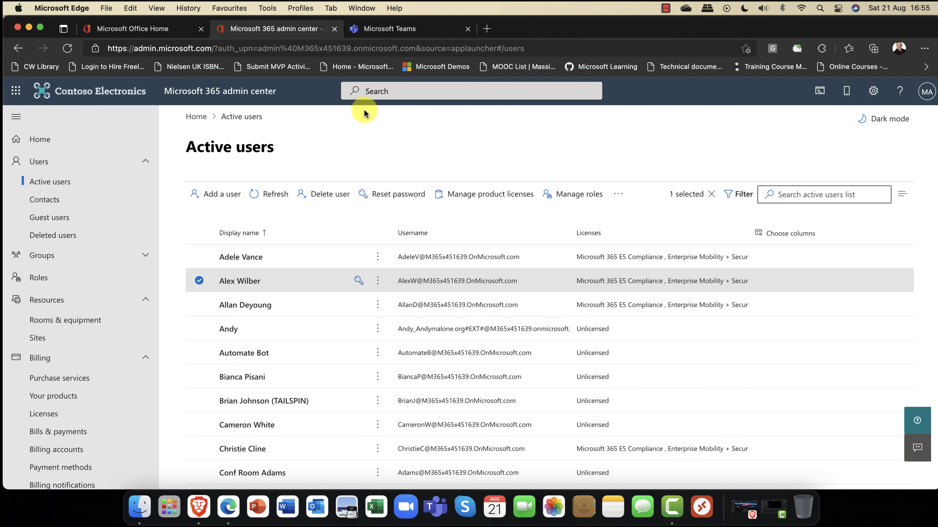
- Collapse the Users and Billing sections of the admin center navigation
click(143, 160)
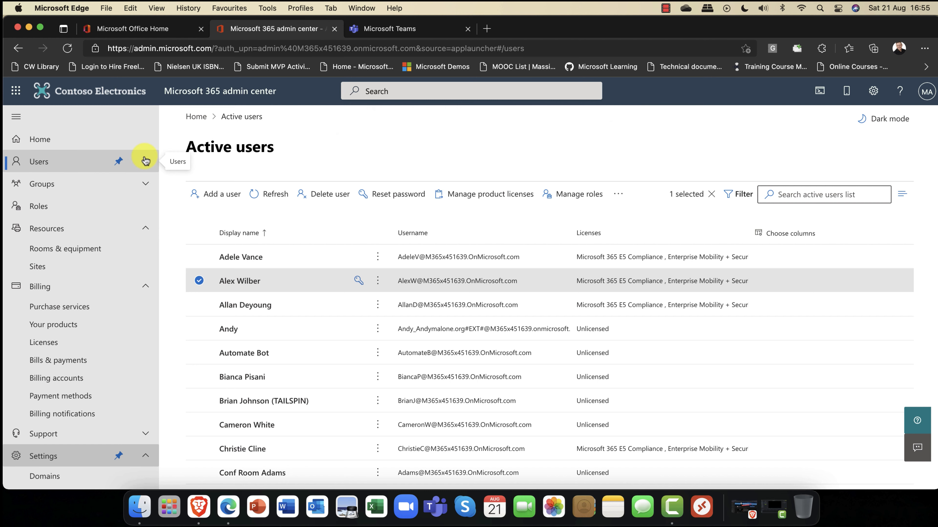
click(149, 286)
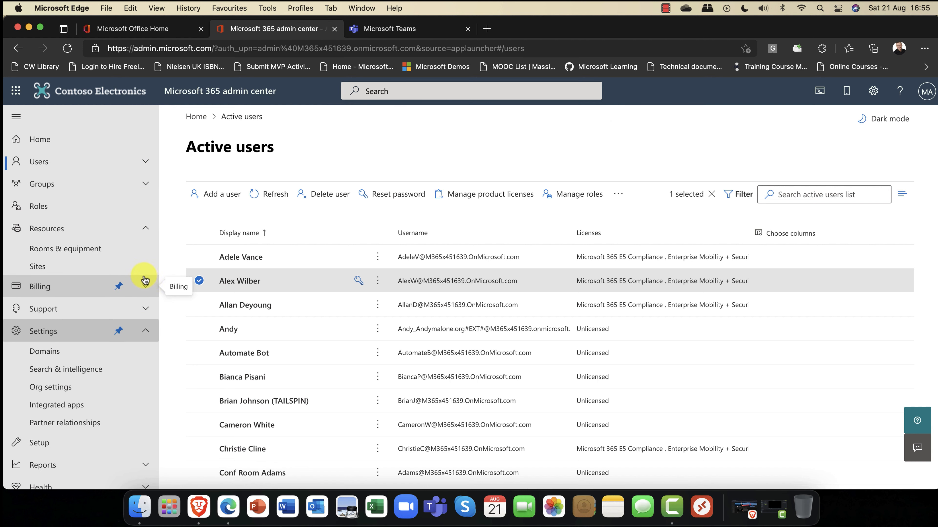
- Switch to Microsoft Teams and show the channels of the Mark 8 Project Team
click(387, 29)
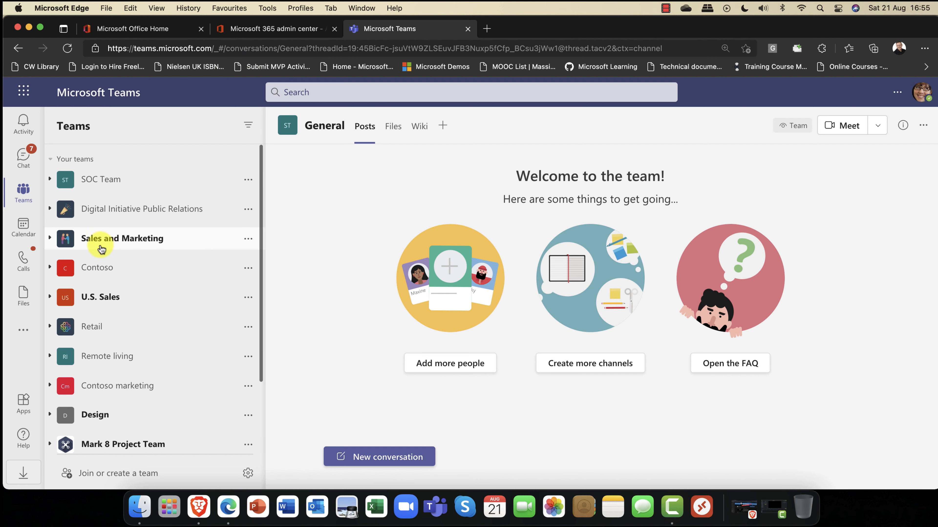
scroll(107, 296, down, 3)
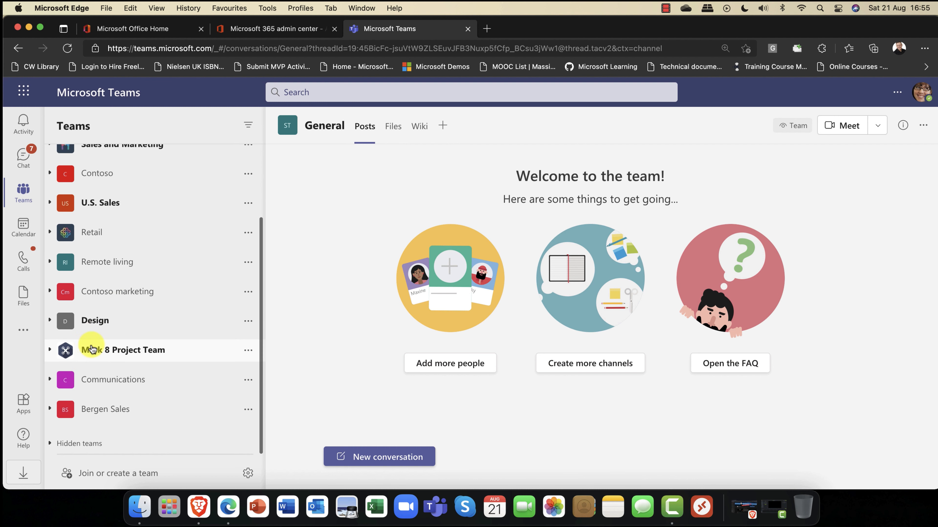
click(49, 354)
scroll(165, 359, down, 3)
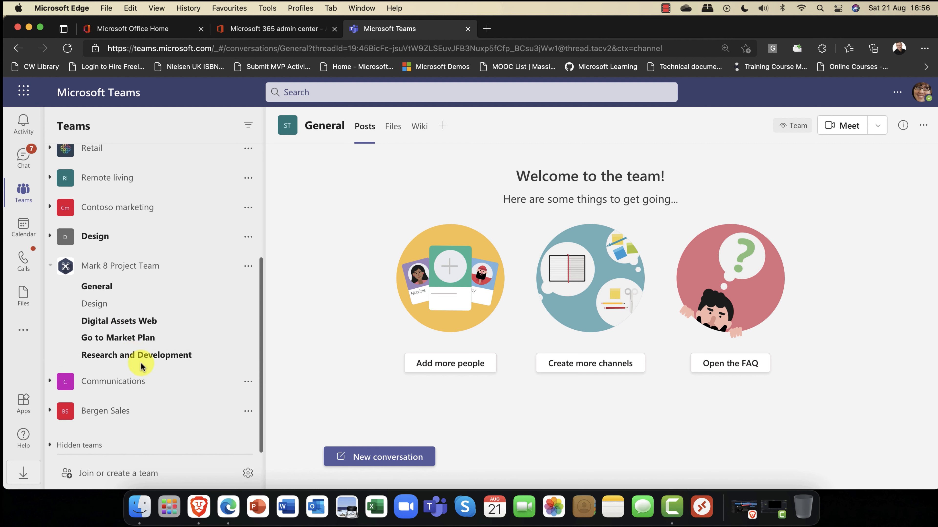
- Open the management page of the Mark 8 Project Team, dismiss the tags tip, and review the team's members and guests
click(248, 269)
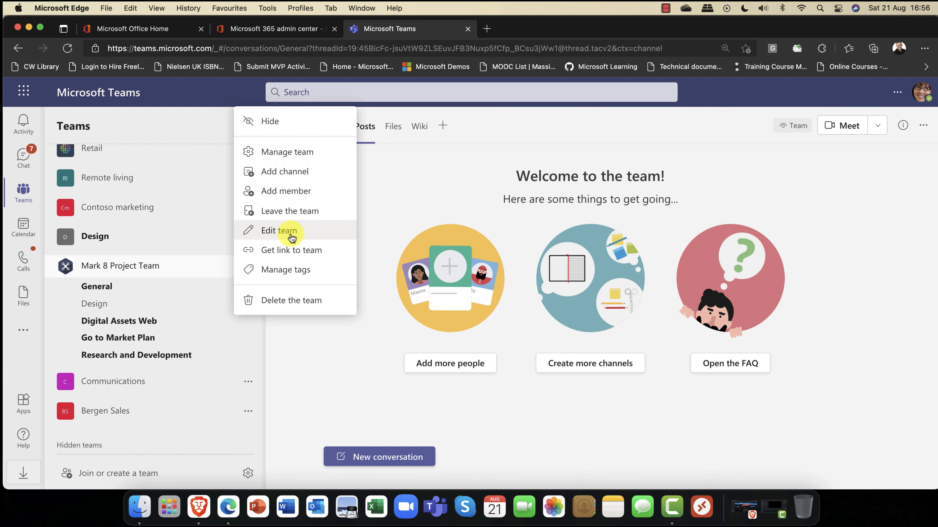
click(286, 155)
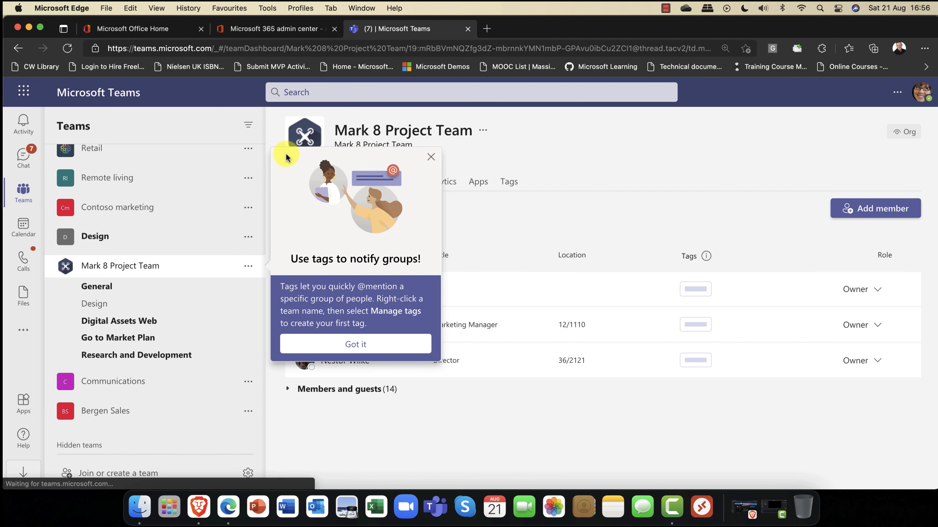
click(429, 161)
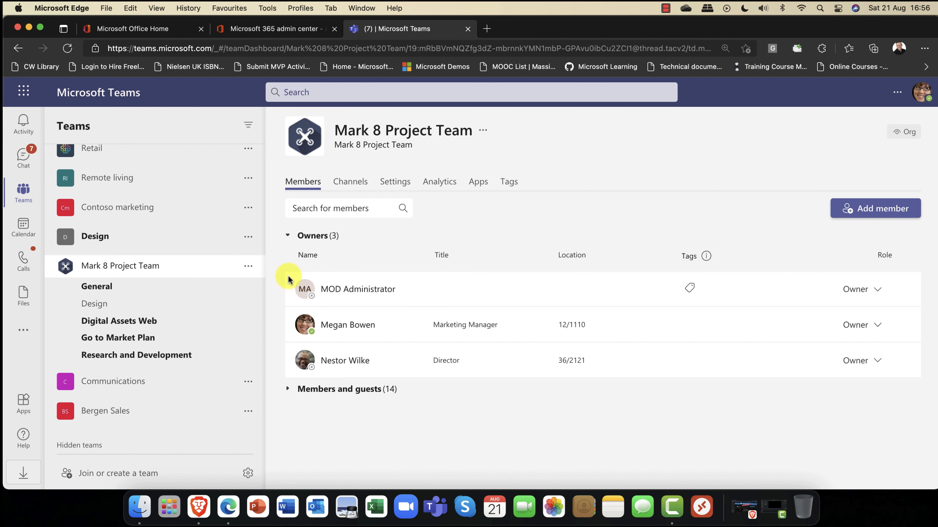
click(288, 390)
scroll(312, 384, down, 5)
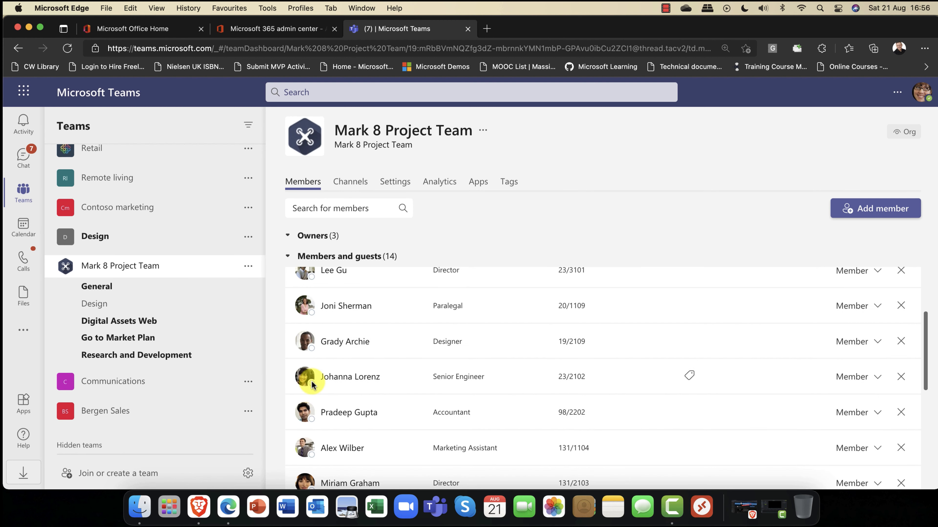
- Examine the role options available for the first listed member of the Mark 8 Project Team, leaving the role as it is
scroll(312, 385, up, 2)
mouse_move(313, 386)
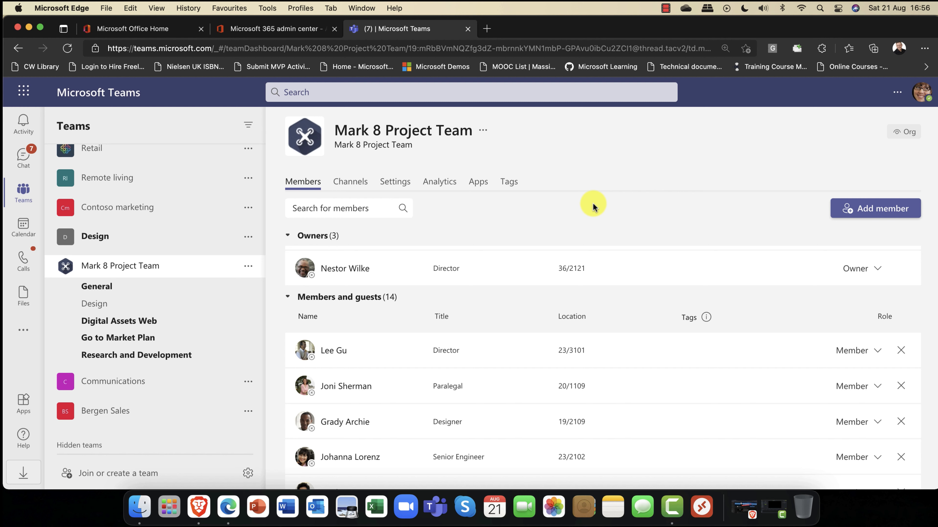
click(879, 352)
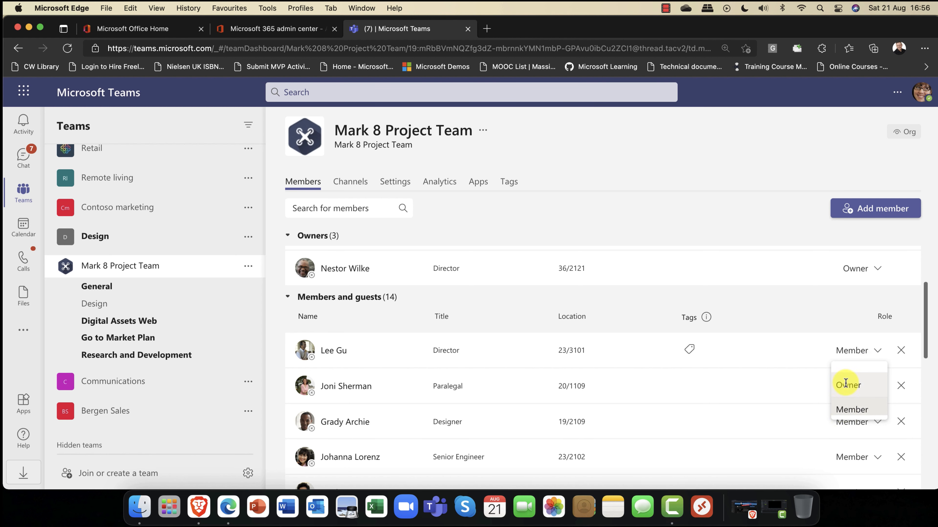
scroll(736, 298, down, 2)
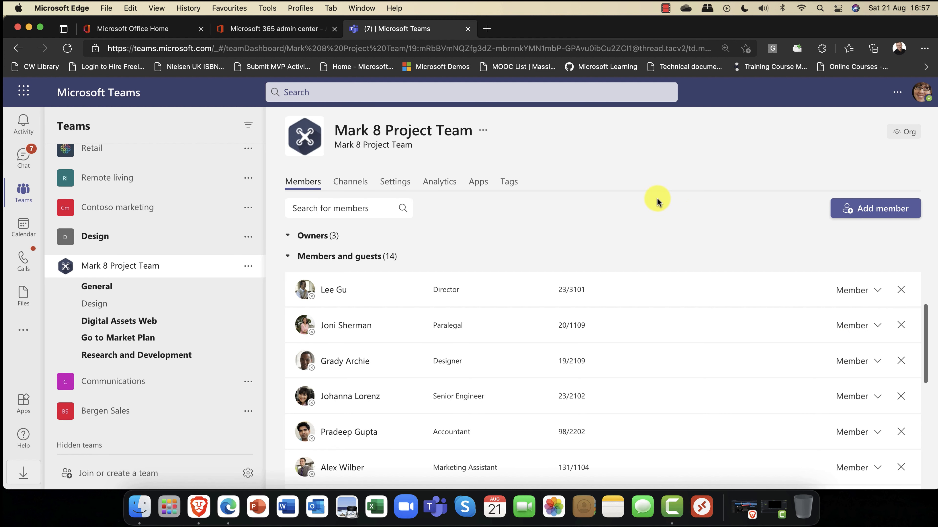
- Show the team's channels and switch the Research and Development channel's Show for members option off and back on
click(352, 185)
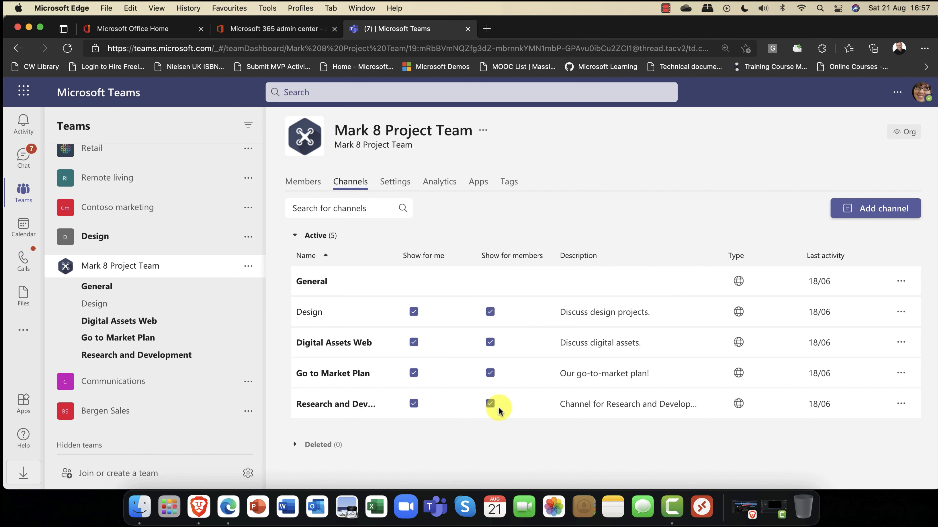
click(490, 404)
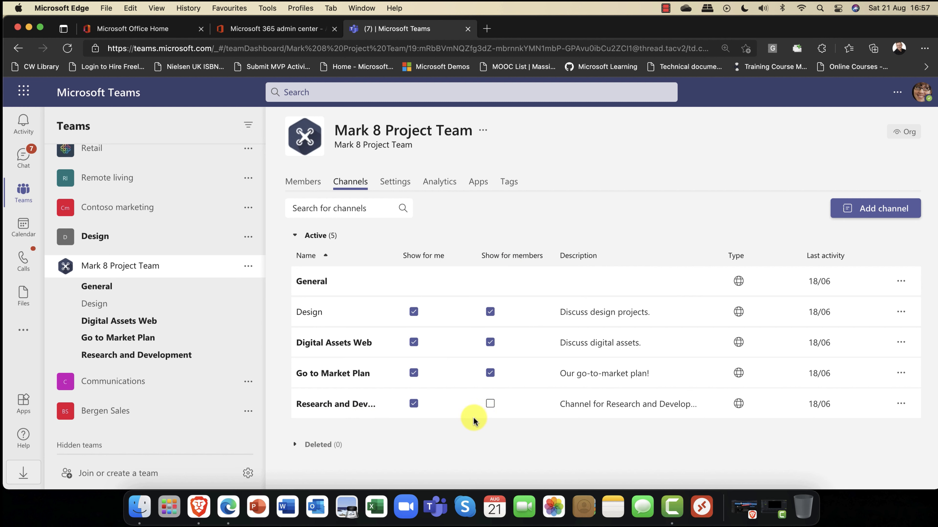
click(491, 404)
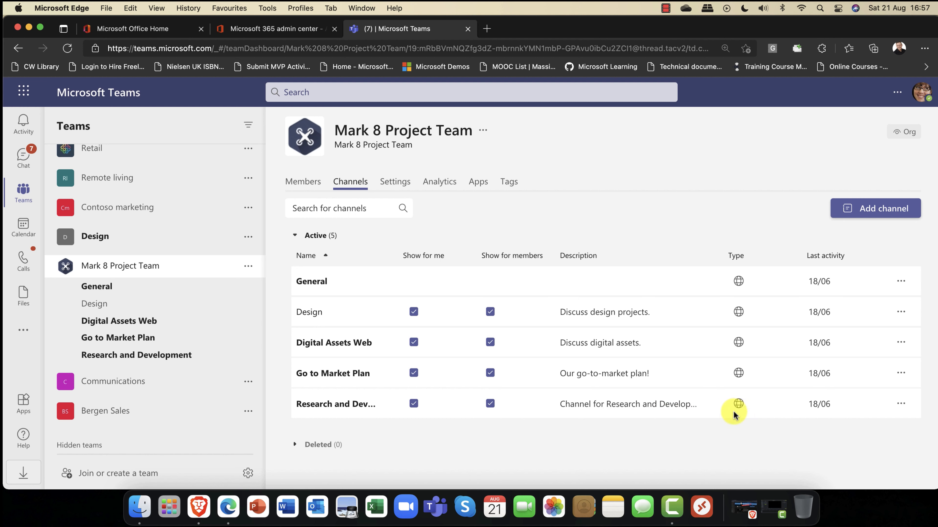
mouse_move(731, 407)
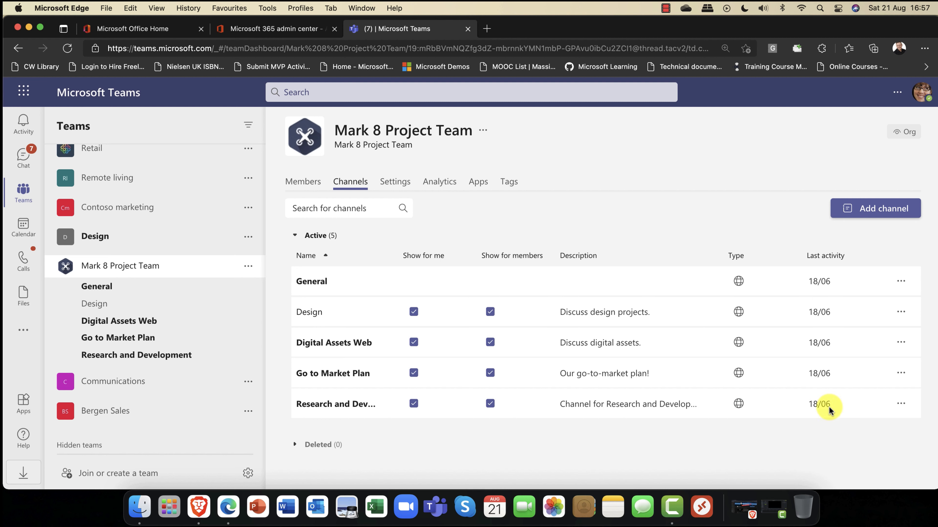
- Open the management page of the Research and Development channel and examine its channel moderation options without changing them
click(901, 405)
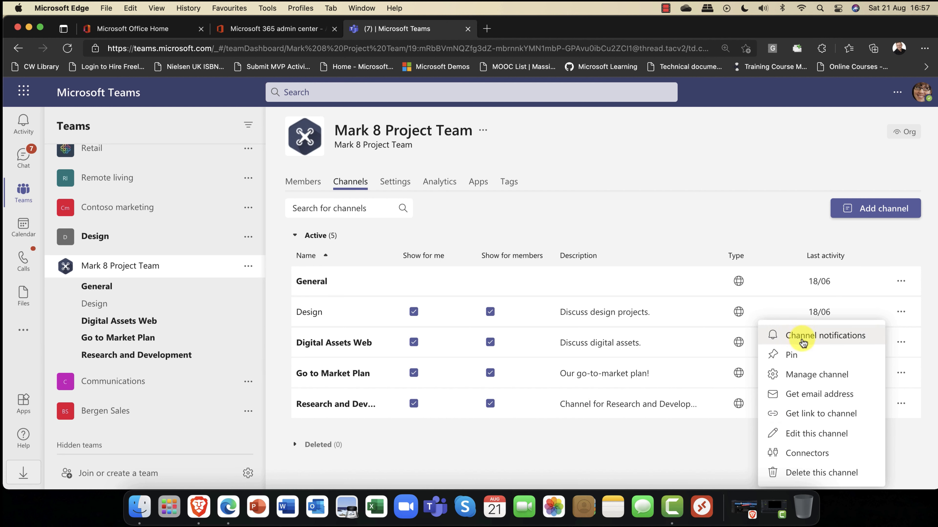
click(828, 379)
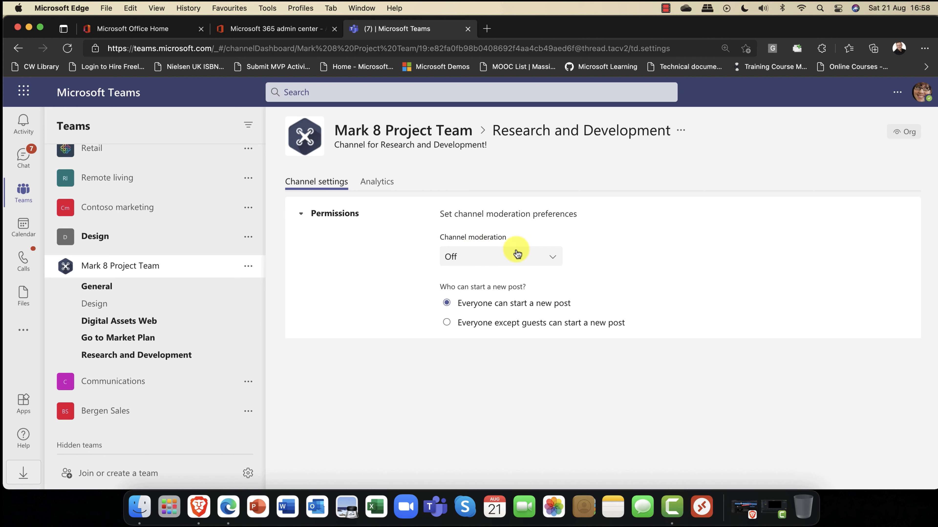
click(554, 260)
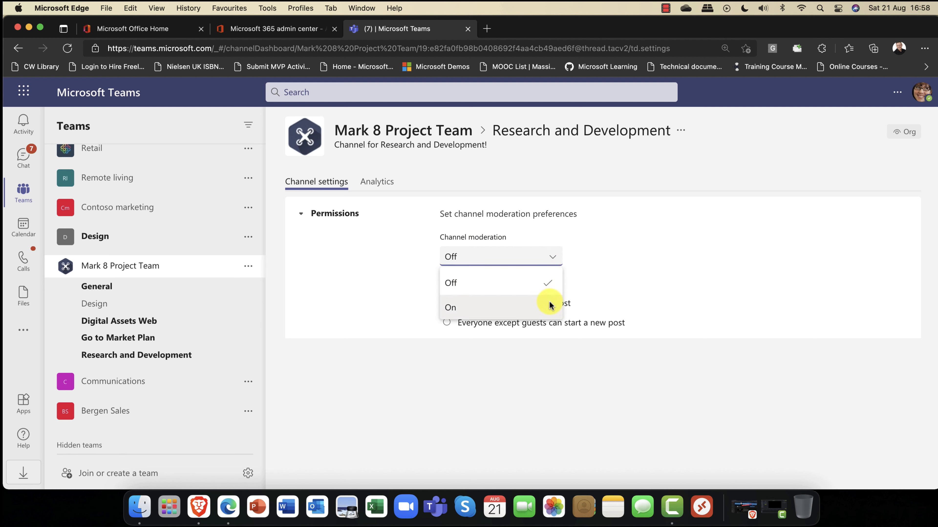
click(605, 266)
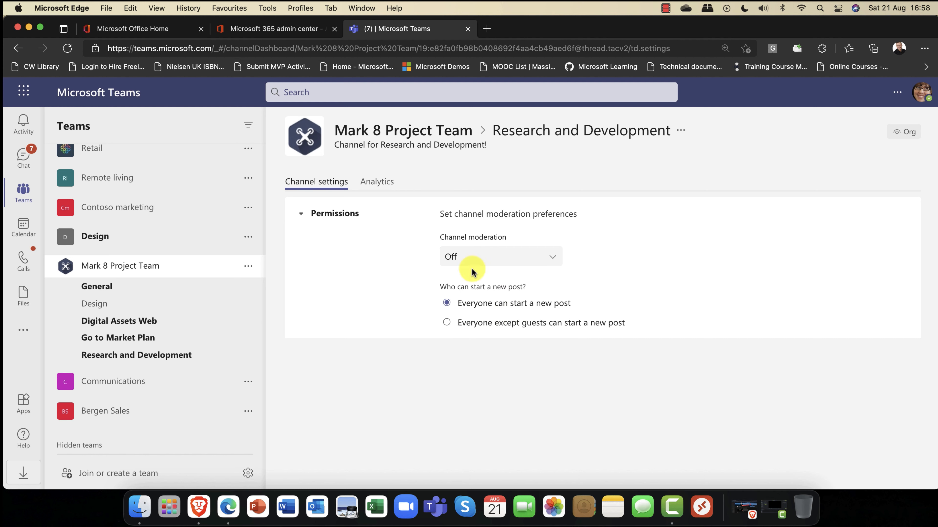
- Review the Research and Development channel's analytics for the last 7 days, and return to its channel settings
click(382, 183)
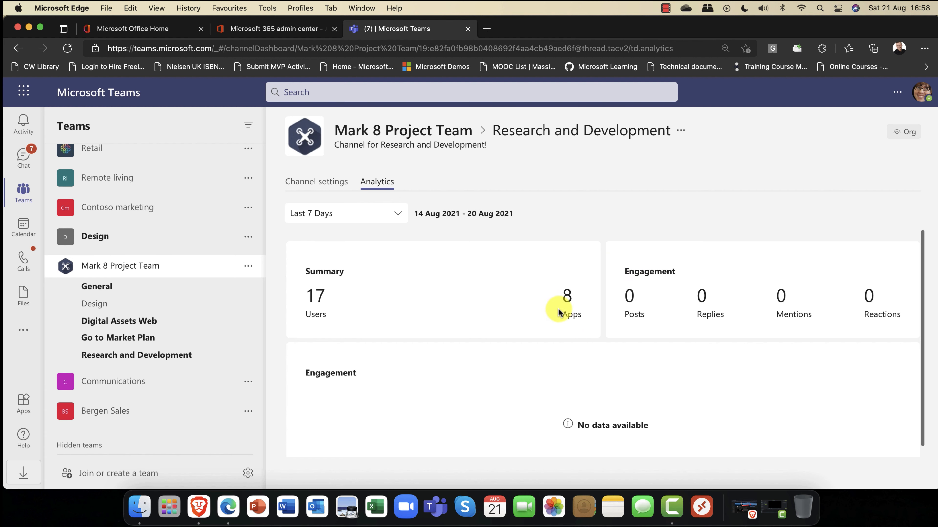
scroll(532, 301, down, 2)
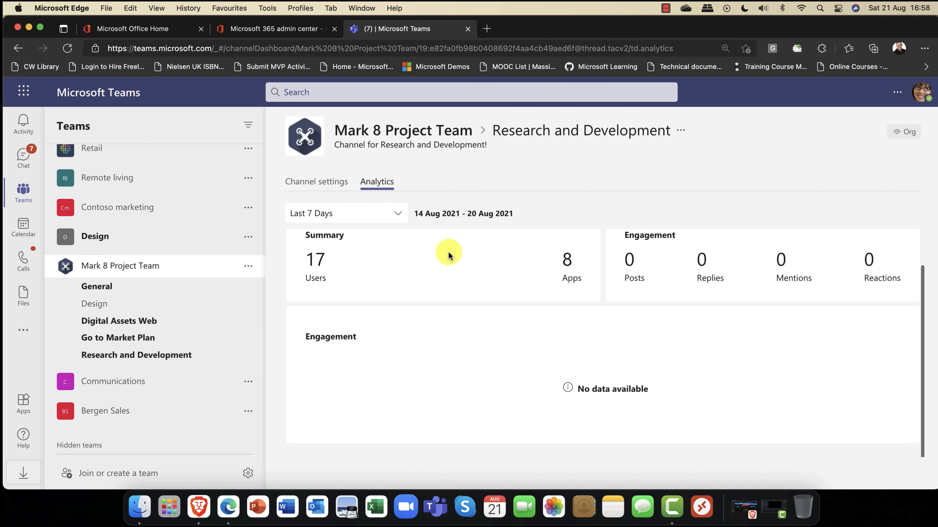
click(321, 195)
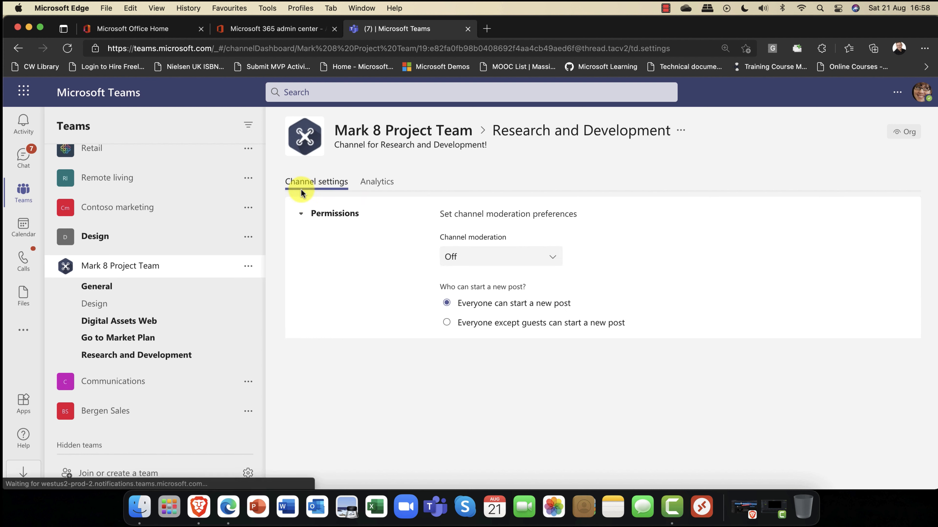
- Return to the management page of the Mark 8 Project Team and show its list of channels
click(248, 266)
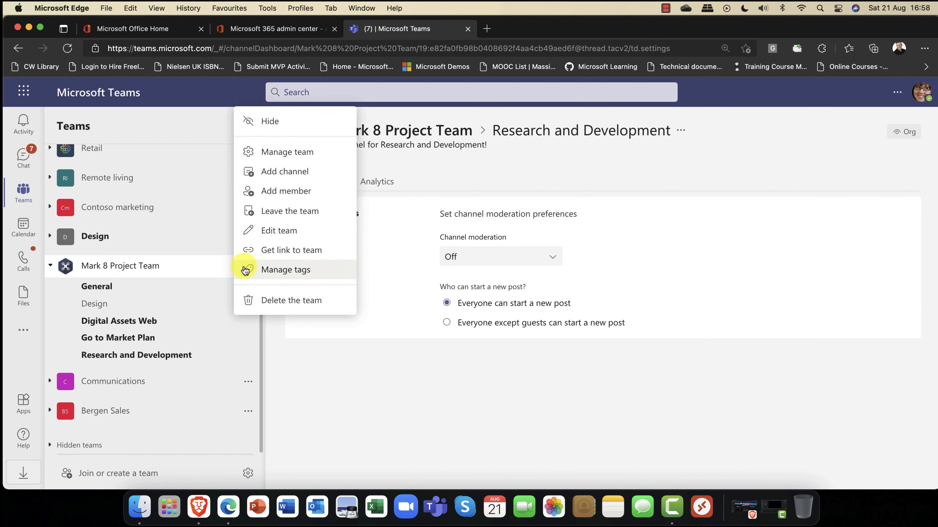
click(268, 151)
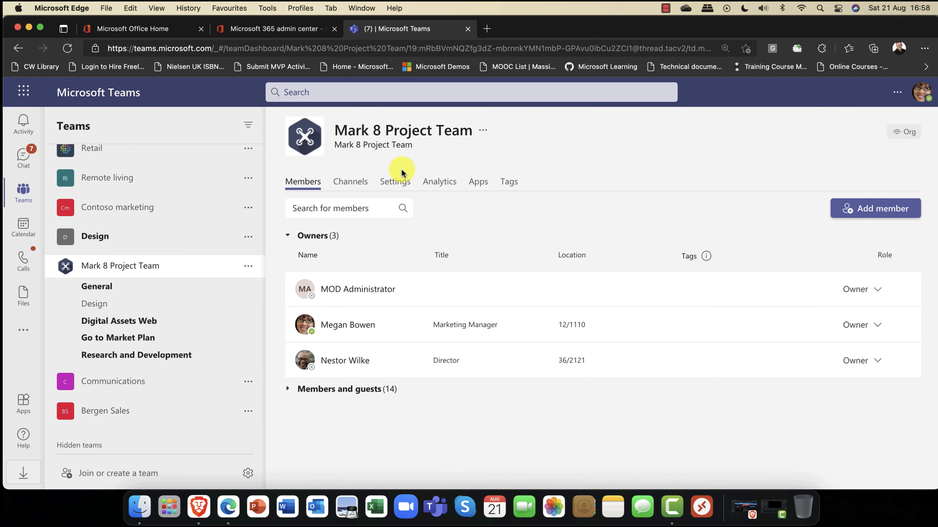
click(361, 184)
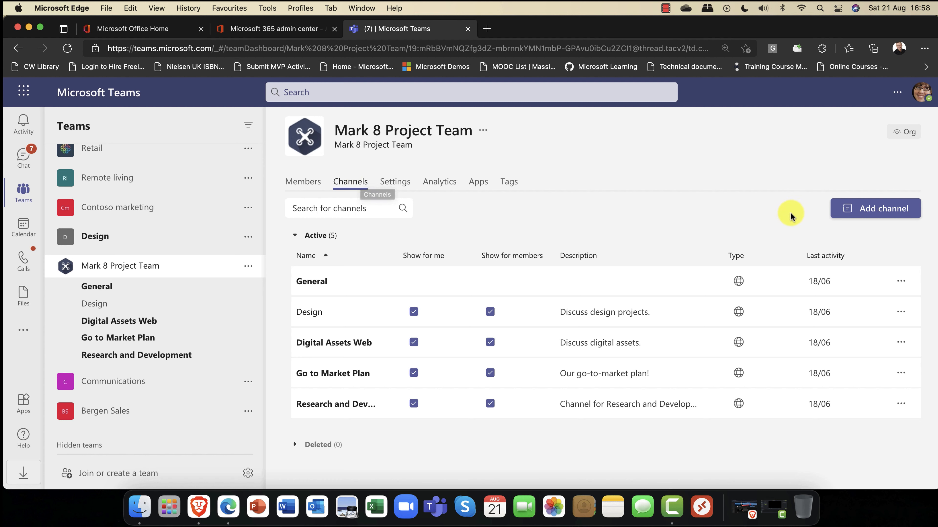
- Create a private channel named Management in the Mark 8 Project Team, accessible only to a specific group of people
click(866, 210)
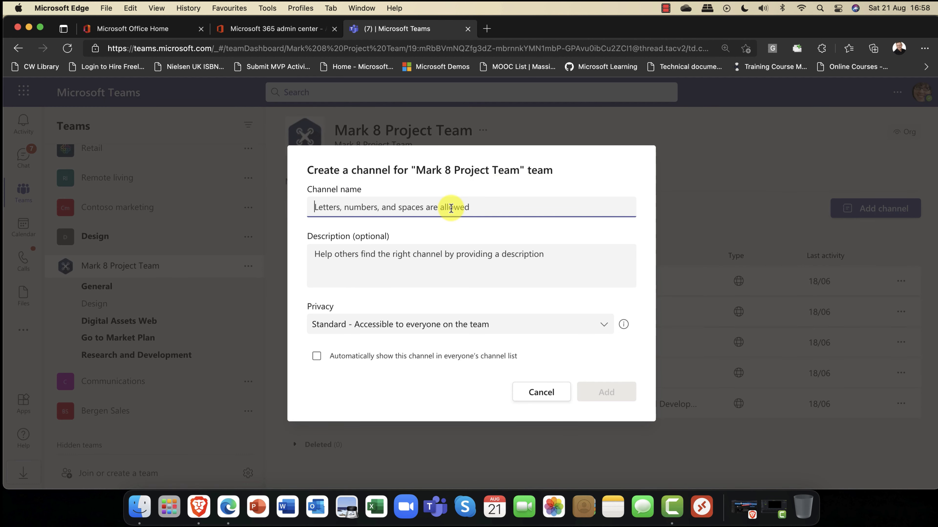
text(Ma)
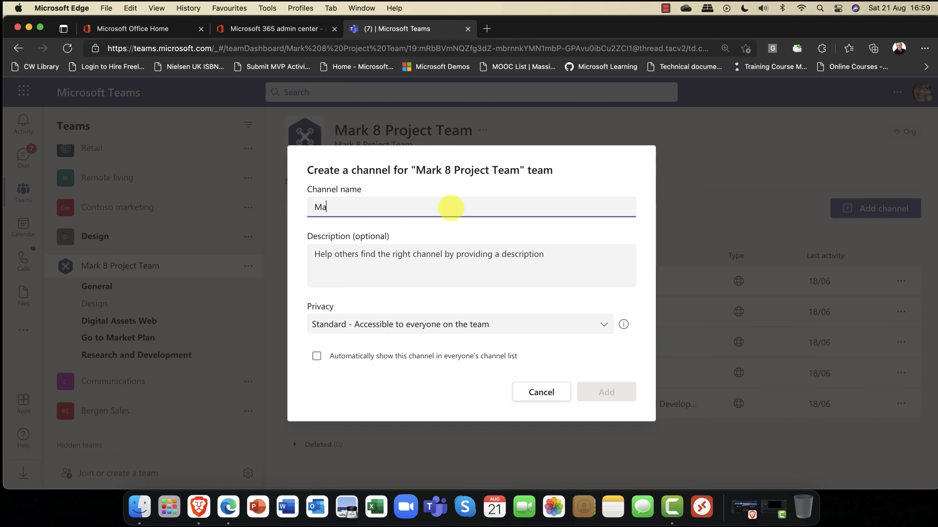
text(nagement)
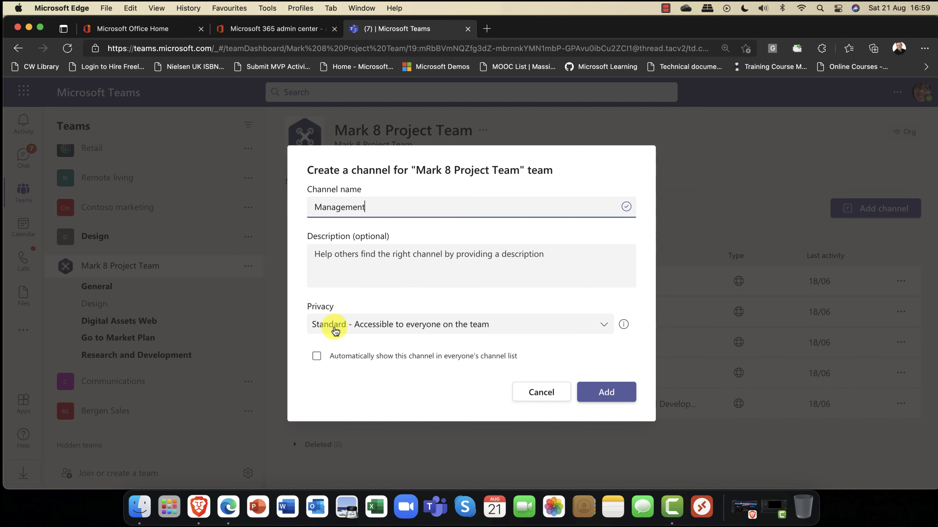
click(444, 328)
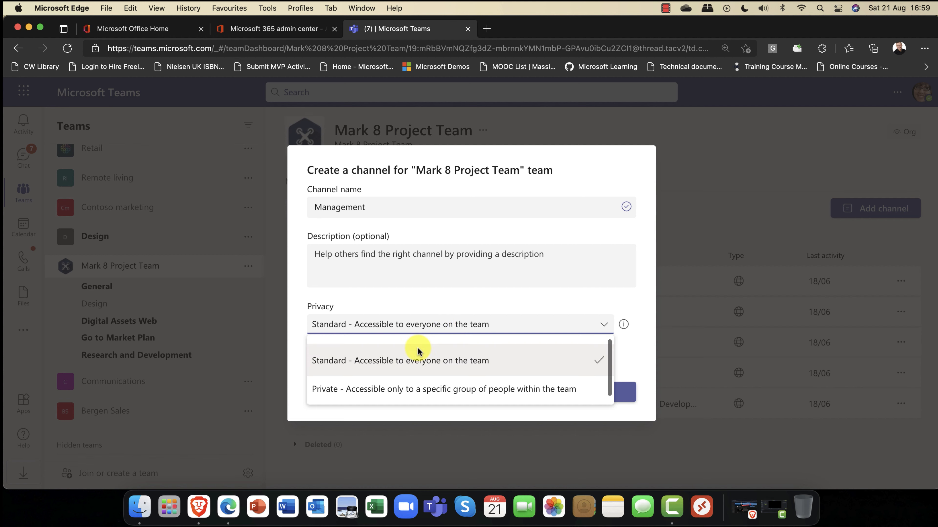
click(403, 388)
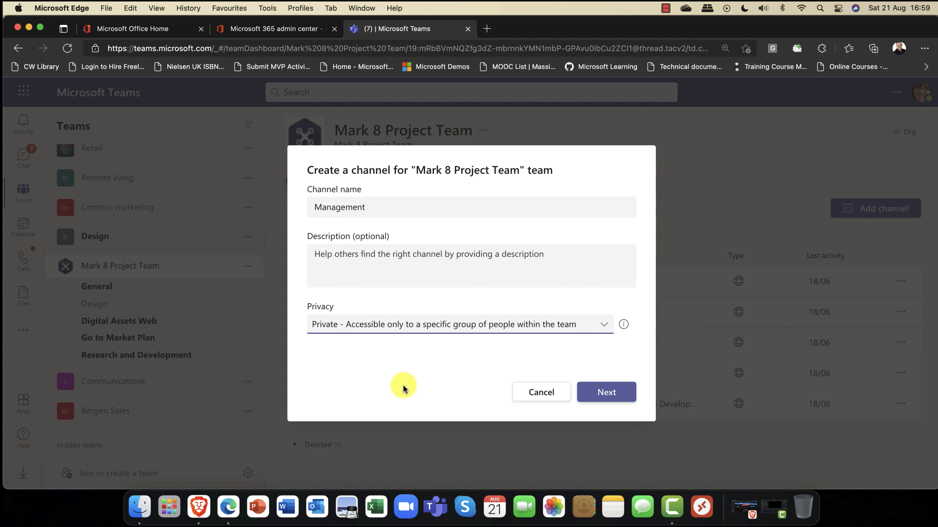
click(598, 392)
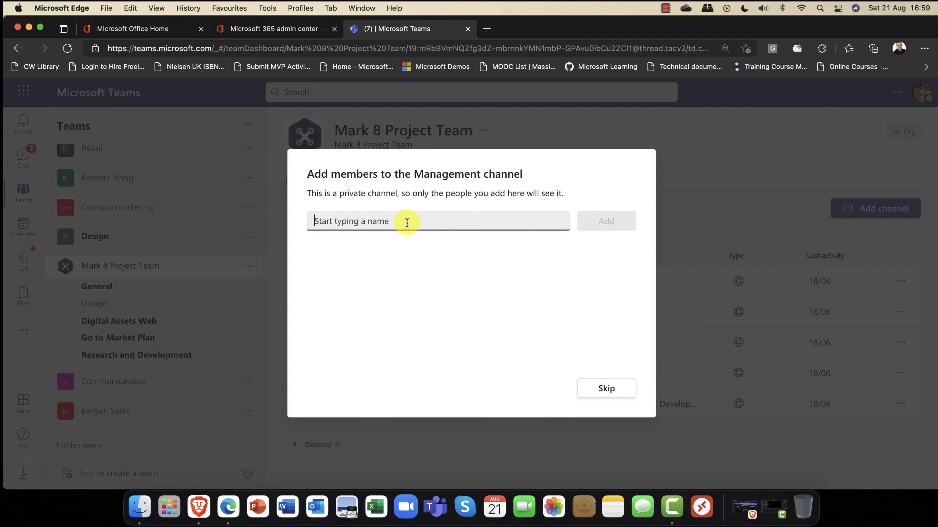
- Add the team's Marketing Assistant, Retail Manager and Designer to the Management channel with the Member role, and finish the channel setup
text(ale)
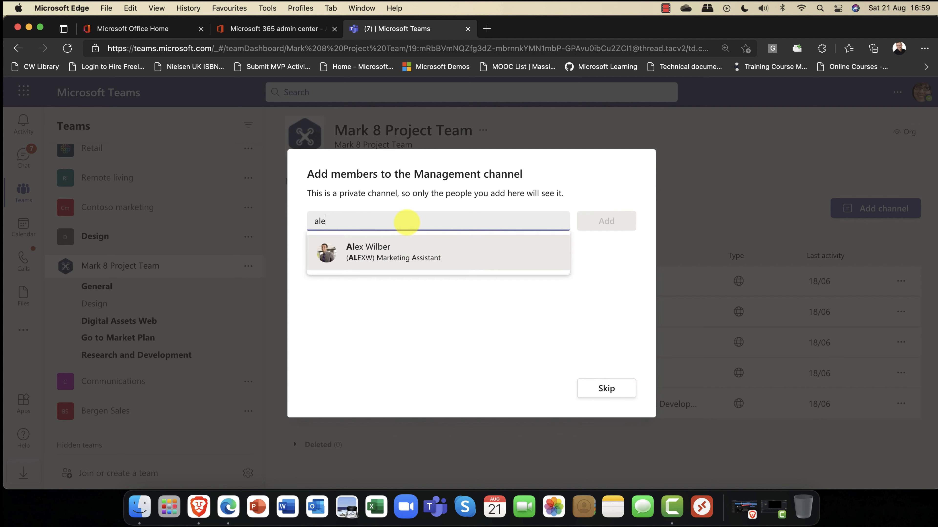
click(412, 254)
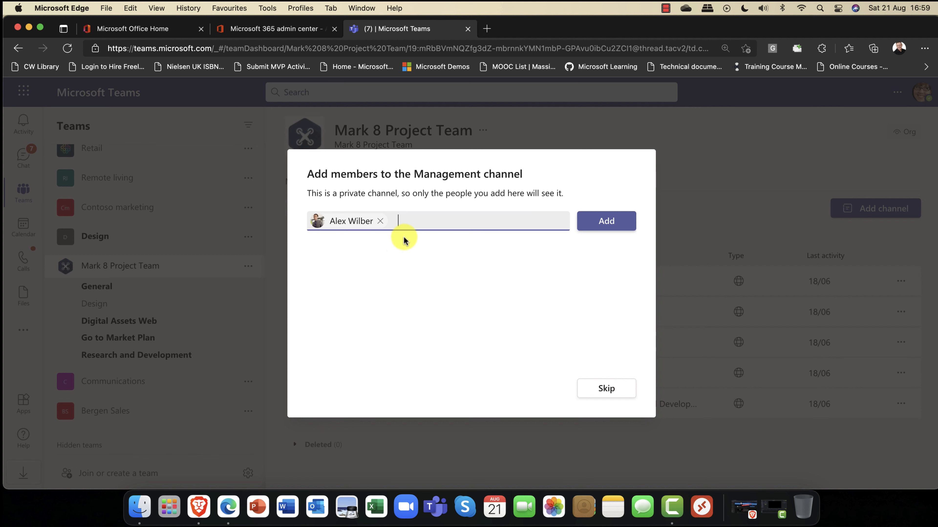
text(ade)
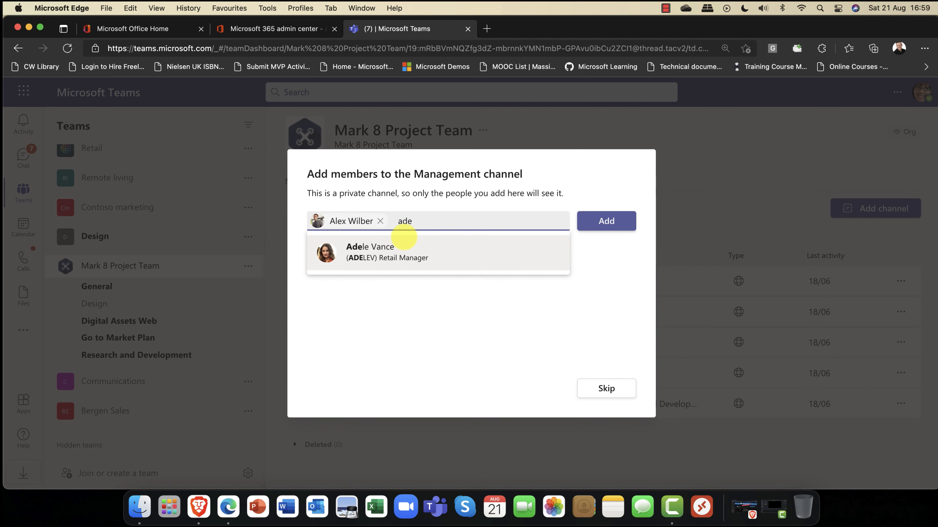
click(399, 267)
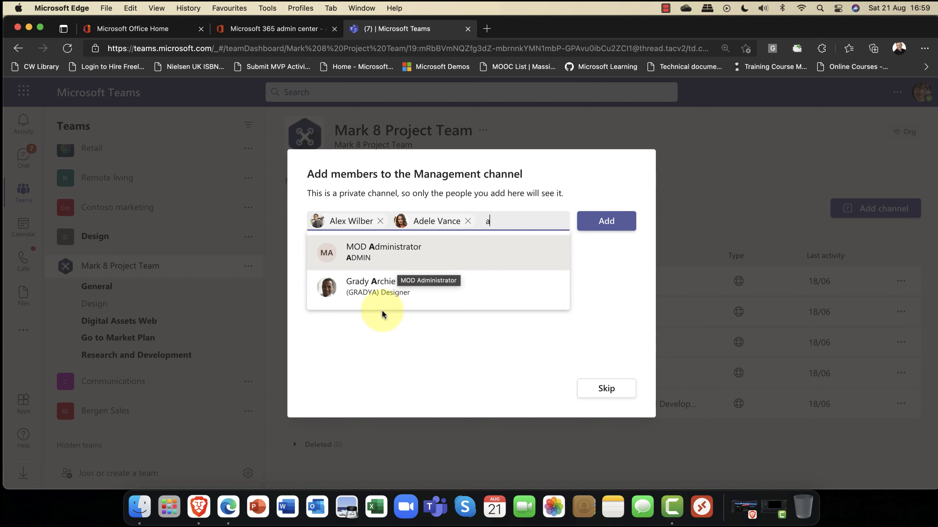
click(373, 286)
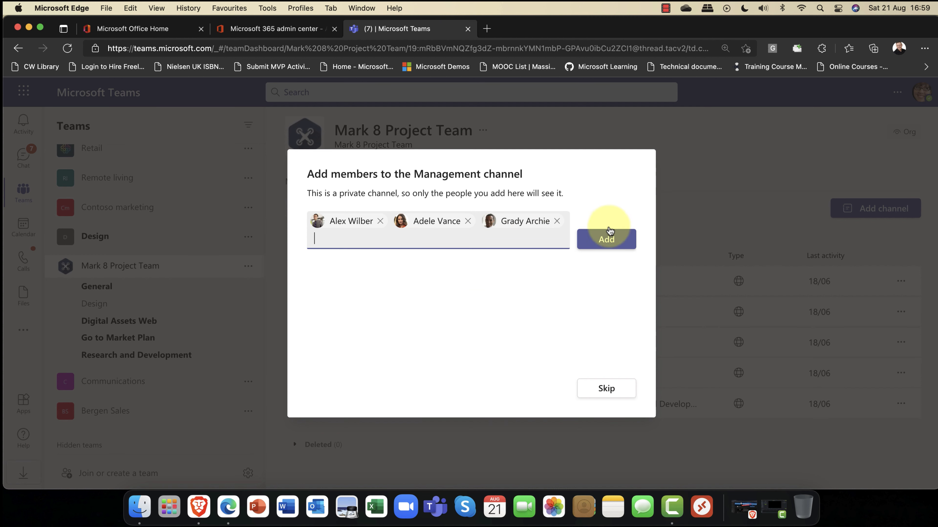
click(607, 238)
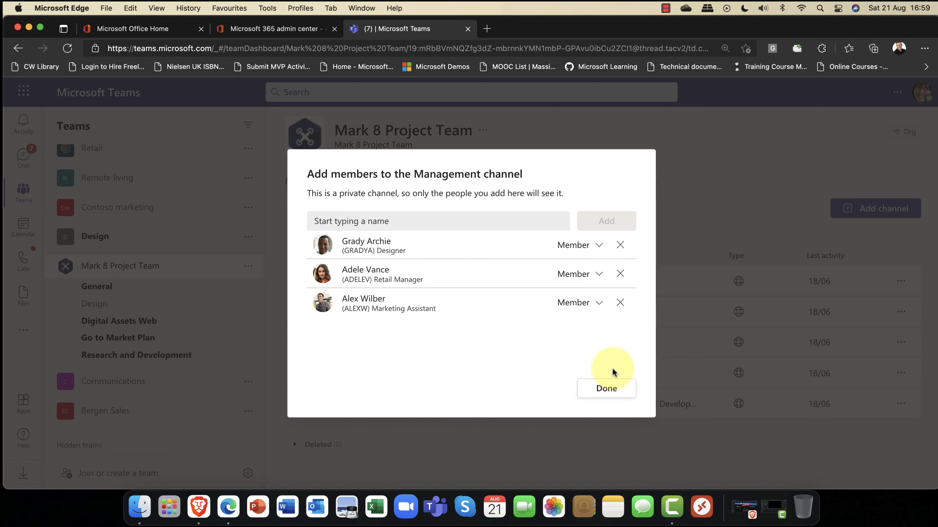
click(609, 388)
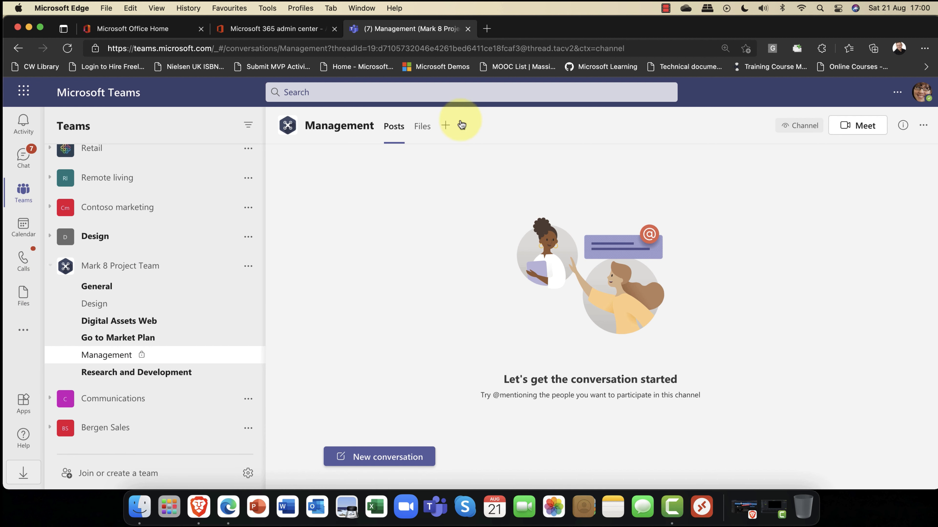
- Examine the Management channel's files area and the cloud storage providers it offers, without adding one
click(421, 127)
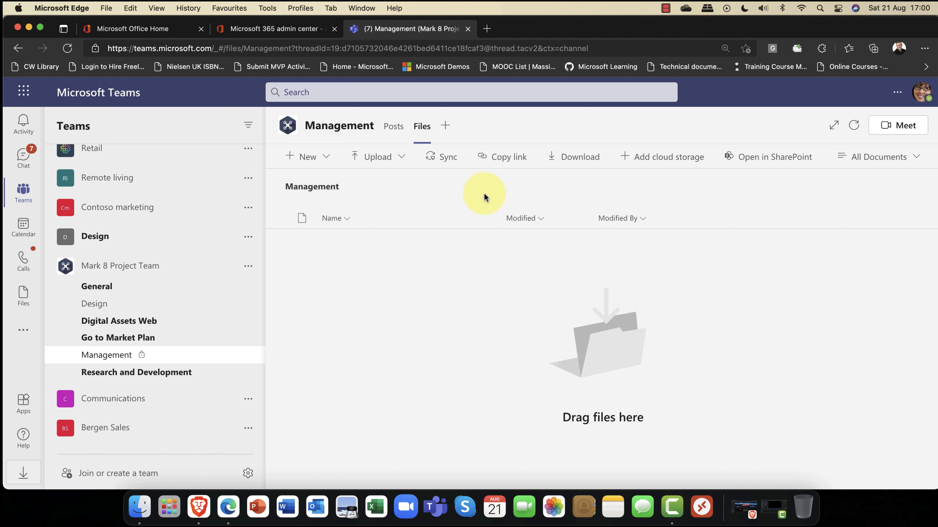
click(669, 164)
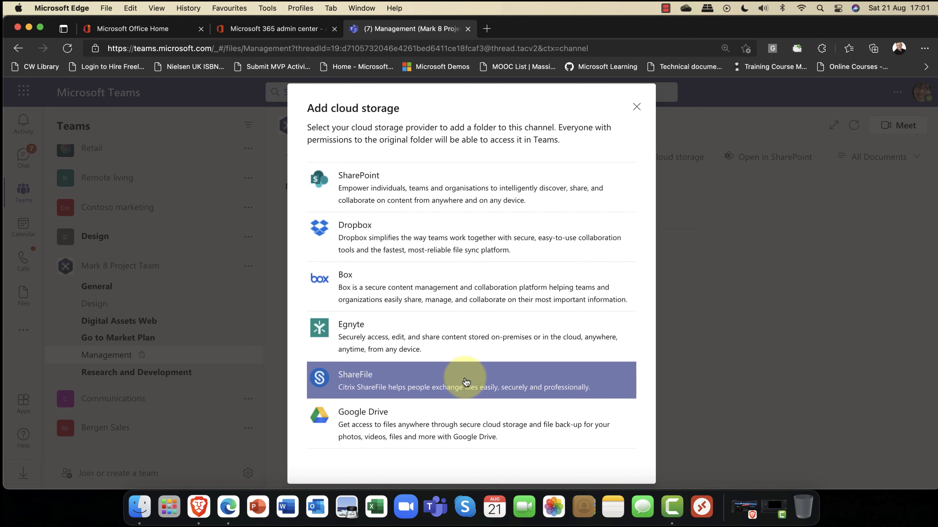
click(636, 106)
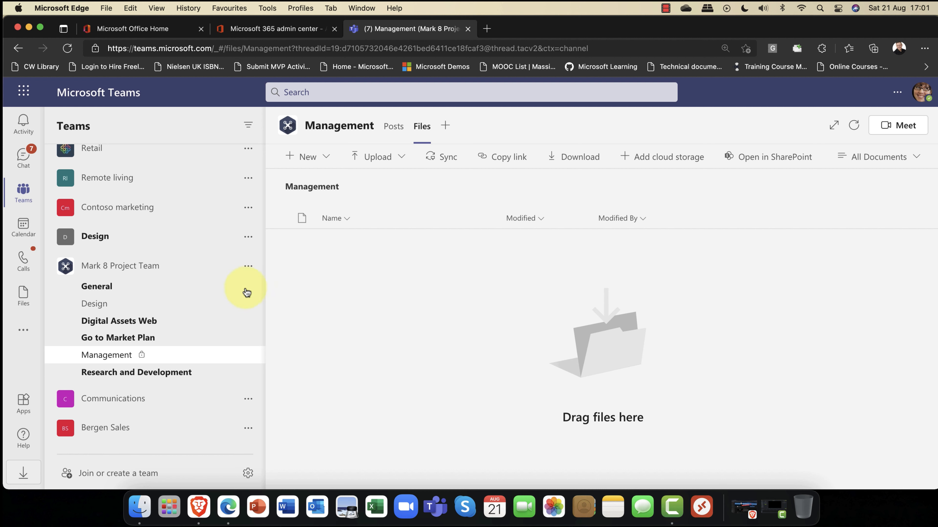
- Reopen the management page of the Mark 8 Project Team from the Management channel
click(248, 265)
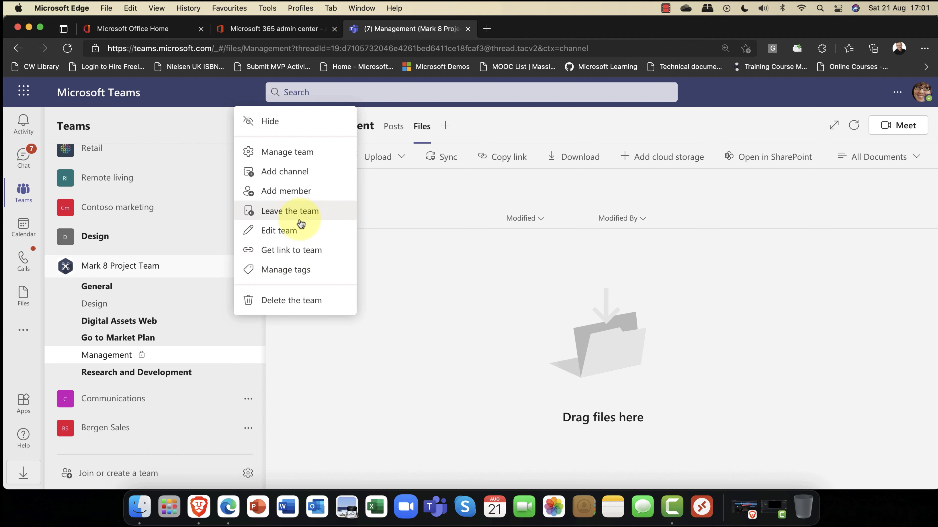
click(288, 155)
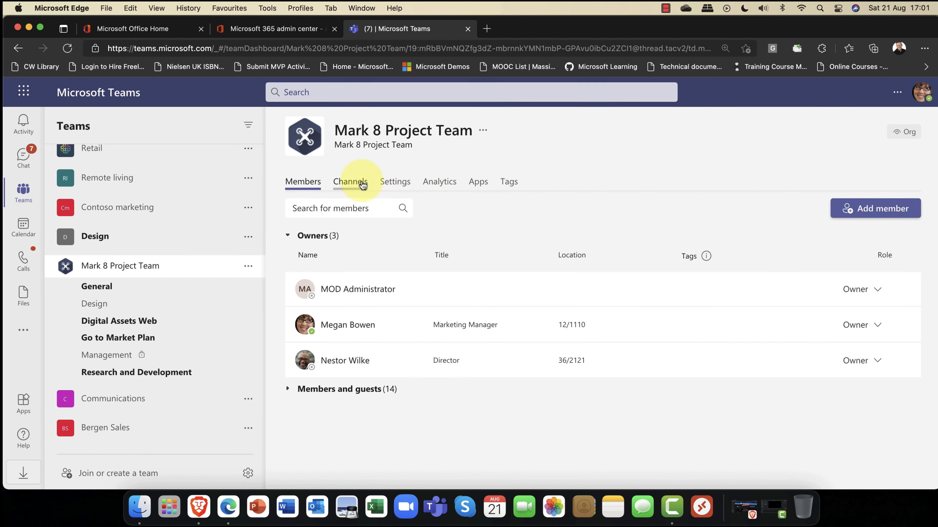
- Look through the Mark 8 Project Team's channels and settings, and expand its list of members and guests
click(362, 183)
click(392, 184)
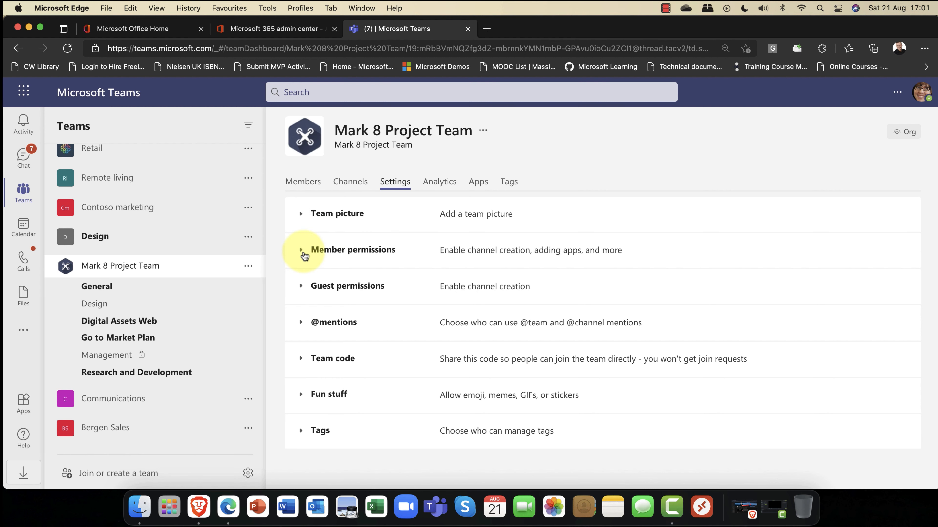
click(303, 183)
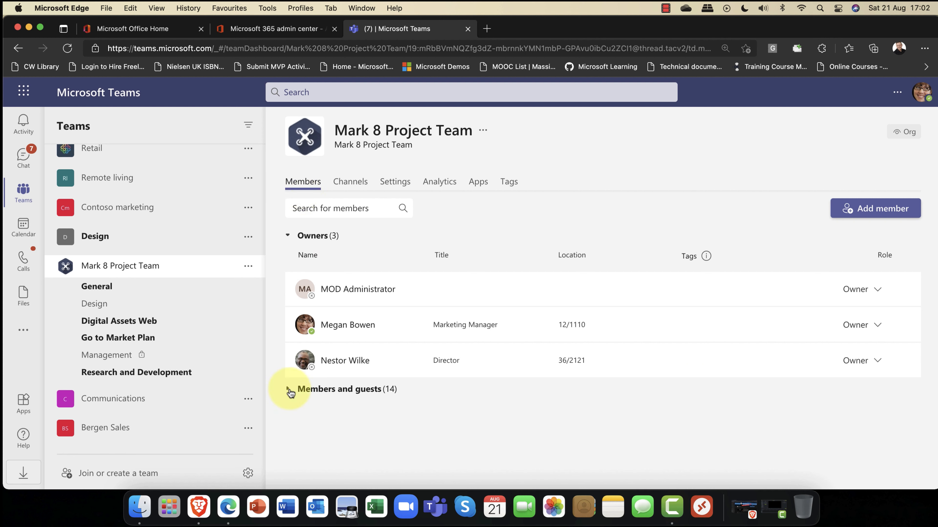
click(289, 390)
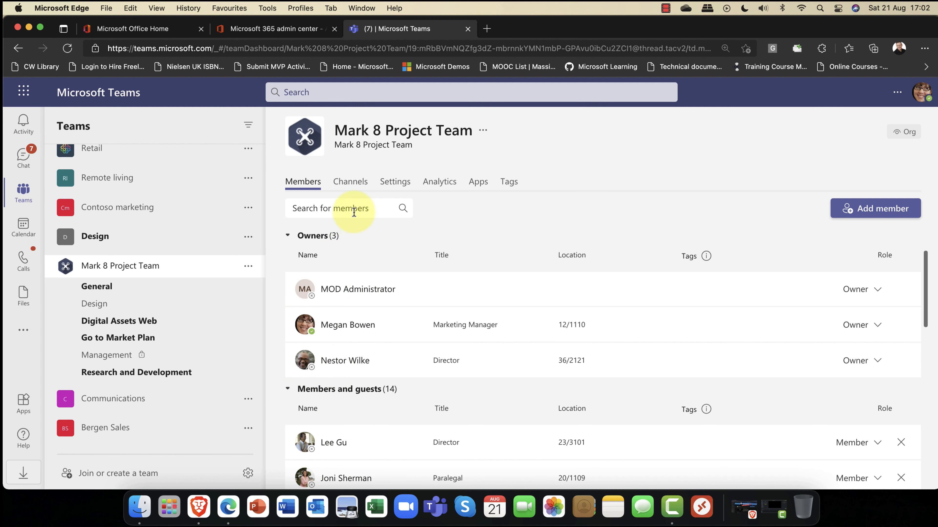
- Examine the member permissions in the Mark 8 Project Team's settings, including those for channels, apps, tabs and messages
click(388, 181)
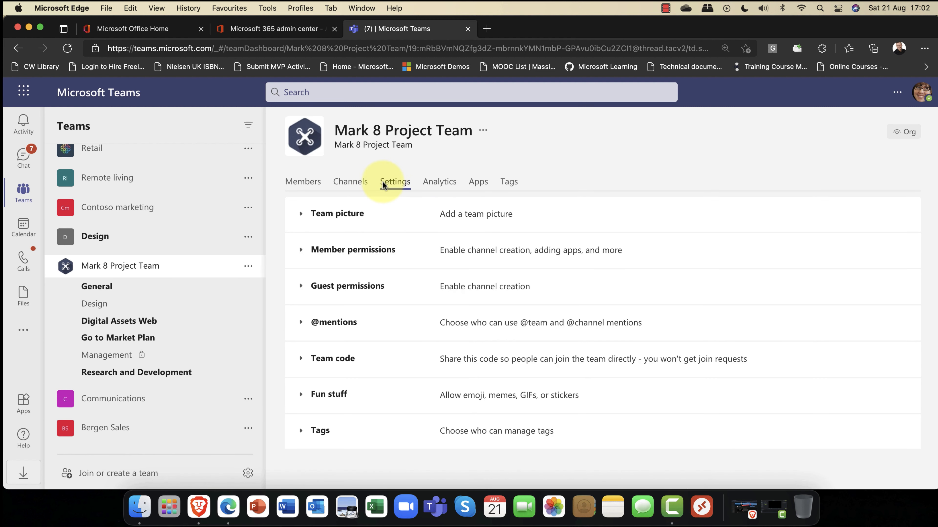
click(302, 251)
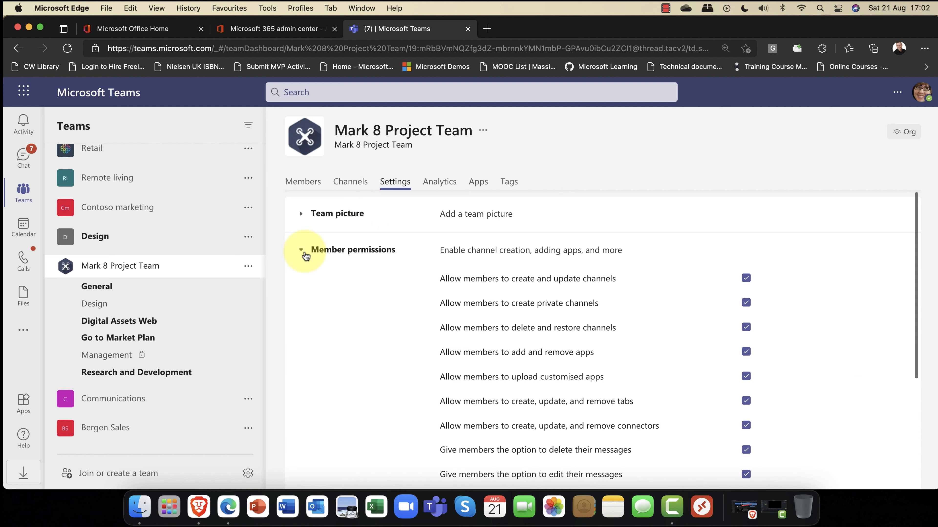
scroll(388, 263, down, 2)
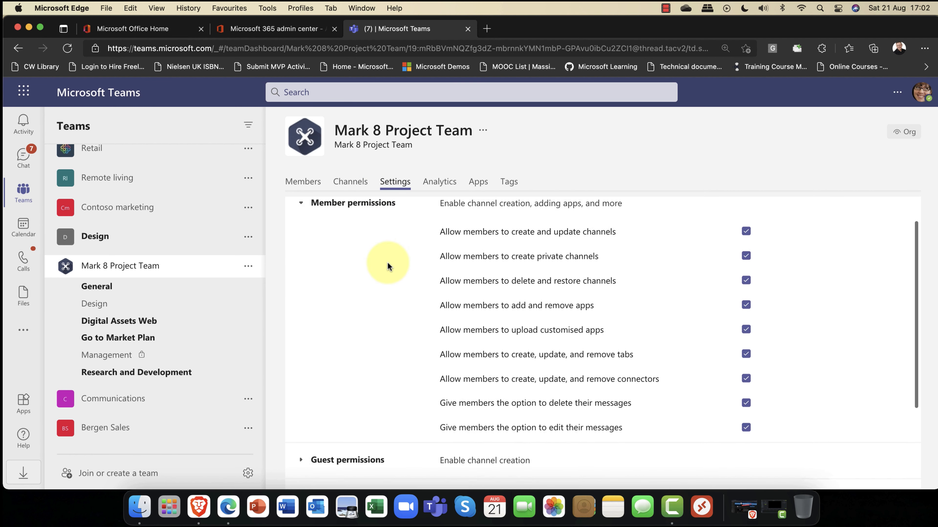
scroll(388, 265, up, 1)
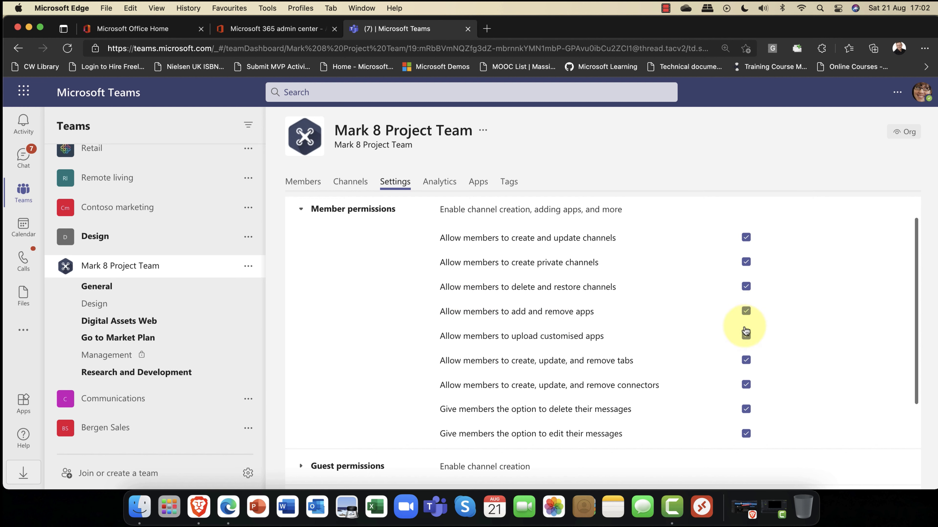
click(745, 339)
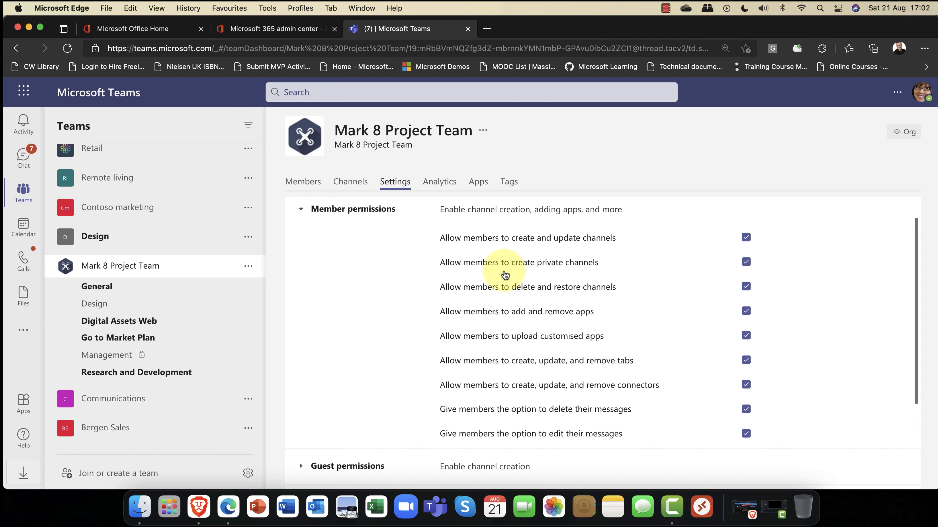
- Review the Mark 8 Project Team's analytics for all channels over the last 7 days, down to active users and inactive channels
click(445, 187)
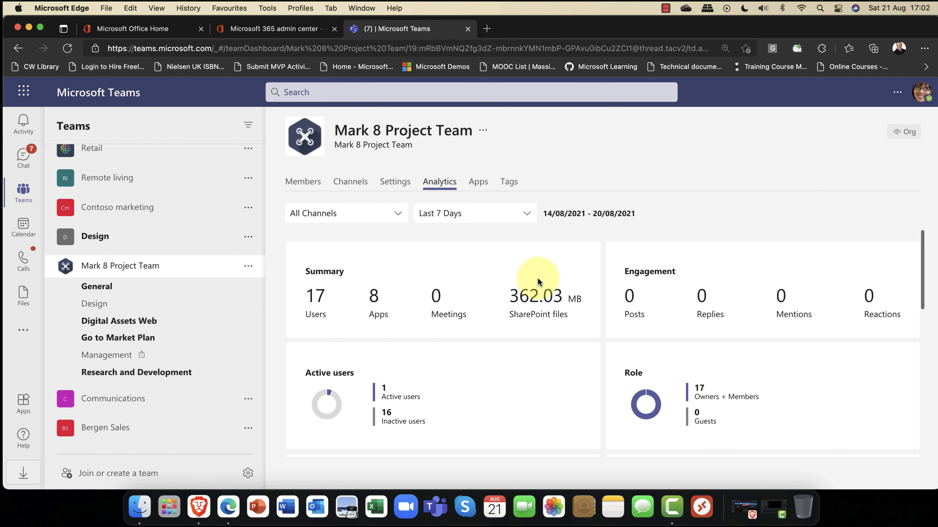
scroll(538, 282, down, 5)
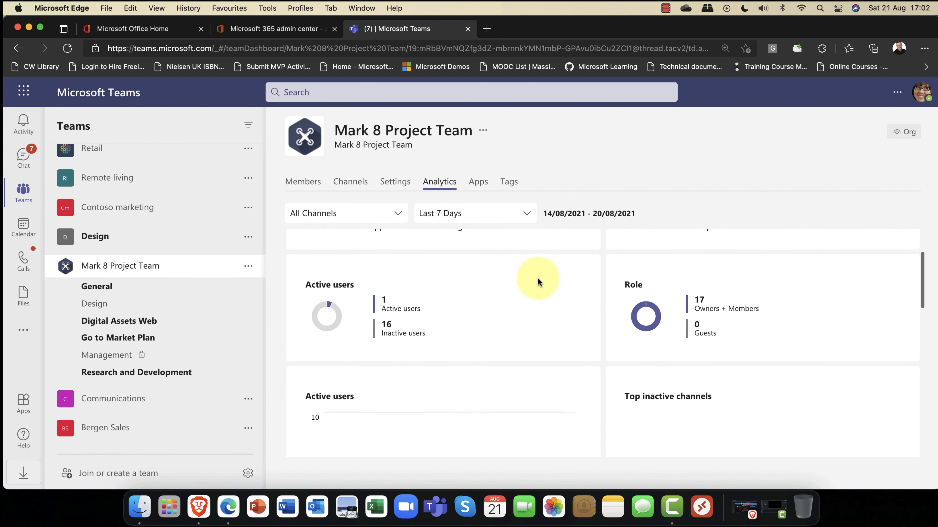
scroll(538, 281, down, 1)
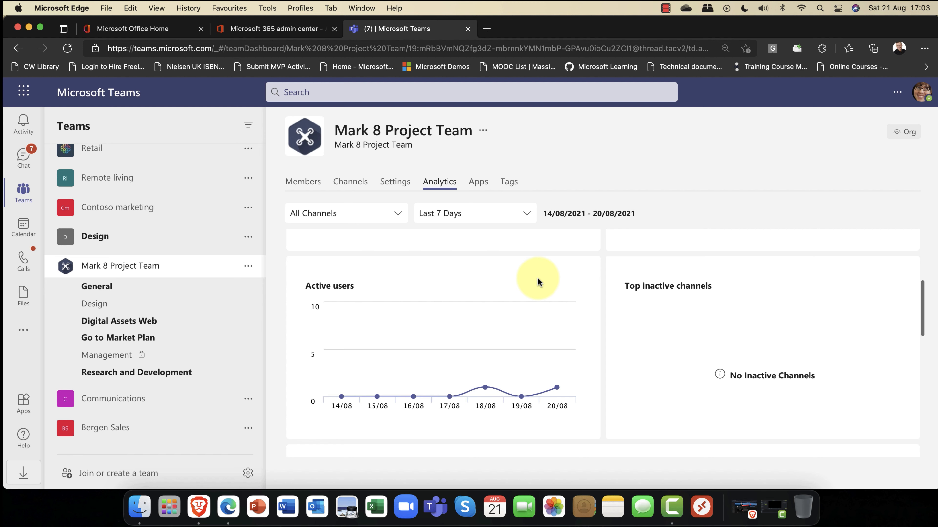
- Review the apps installed in the Mark 8 Project Team, browse the catalogue of further apps, and return to the team's app list
click(482, 186)
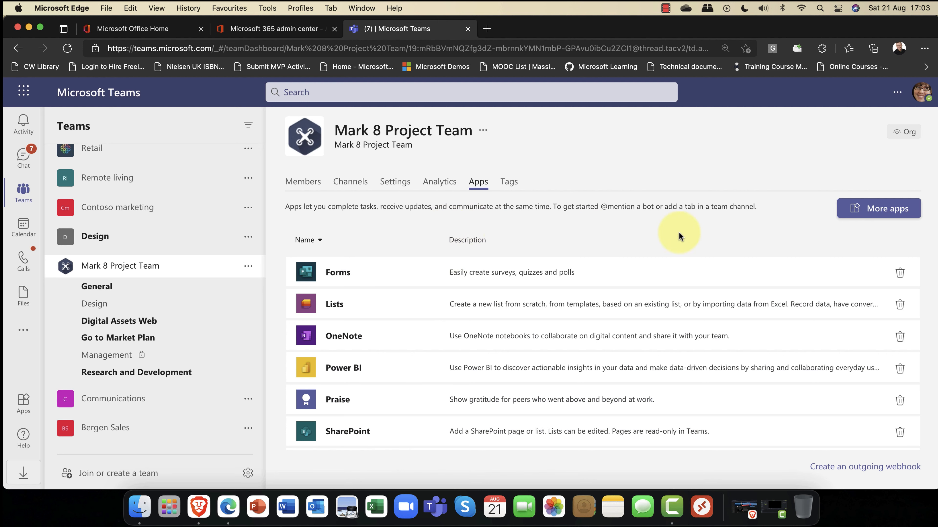
click(877, 210)
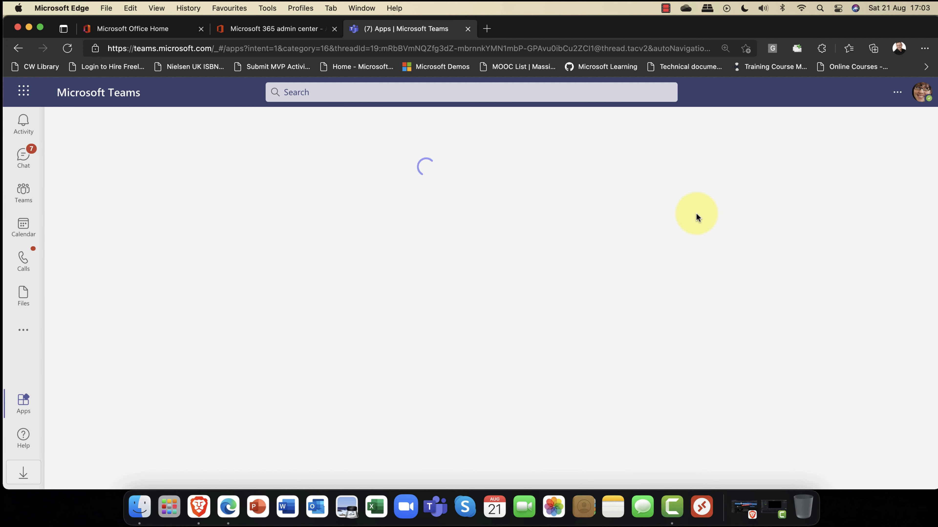
scroll(655, 258, down, 3)
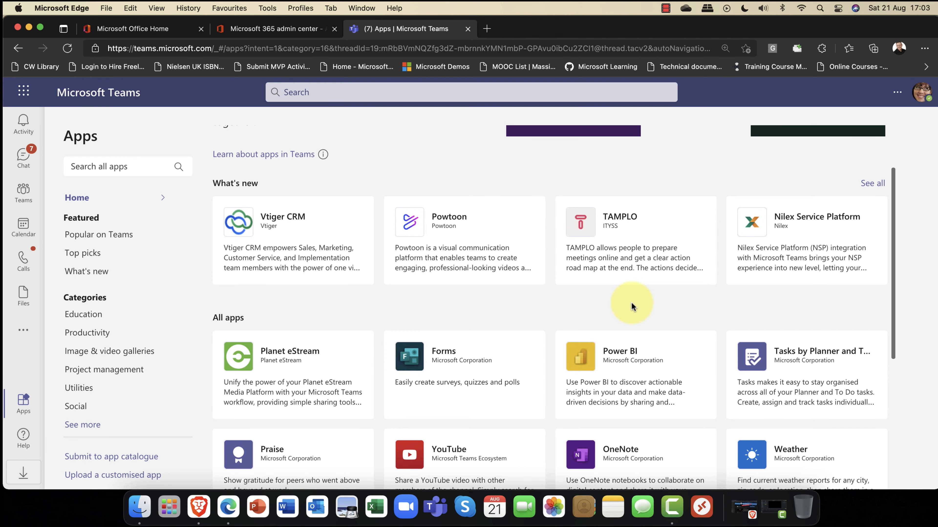
scroll(631, 303, down, 3)
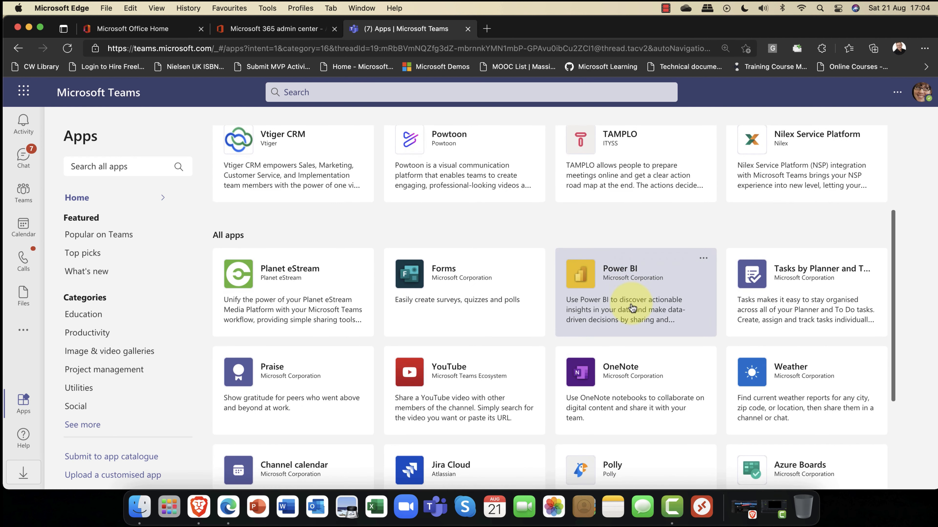
scroll(631, 304, up, 2)
scroll(631, 306, up, 3)
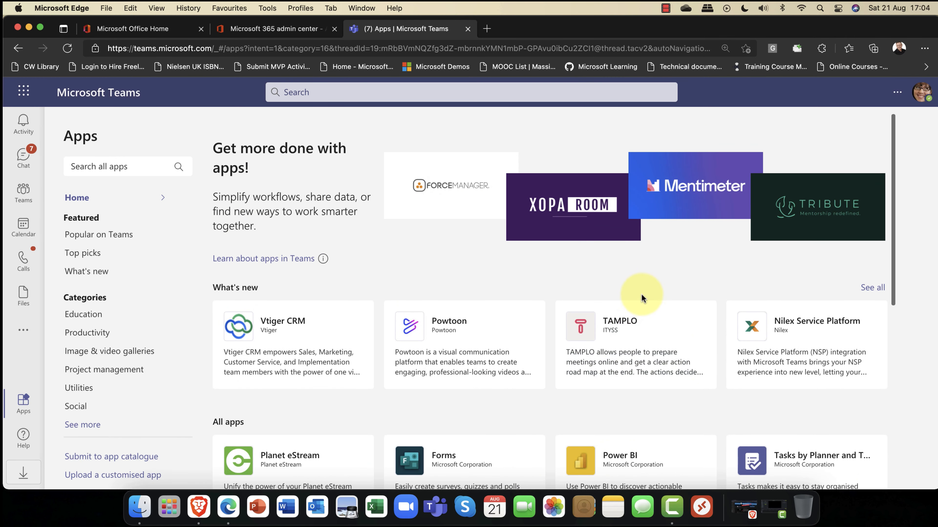
scroll(640, 286, down, 10)
scroll(632, 282, up, 8)
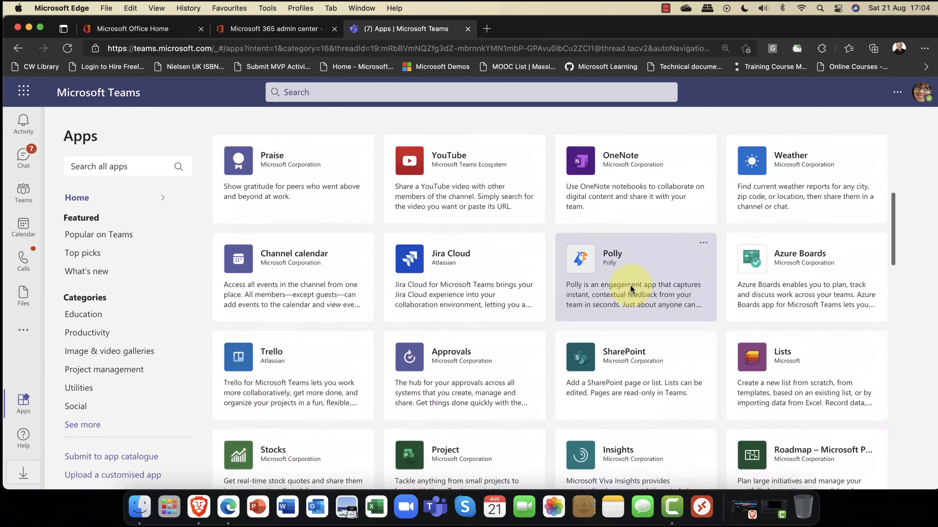
scroll(553, 266, up, 3)
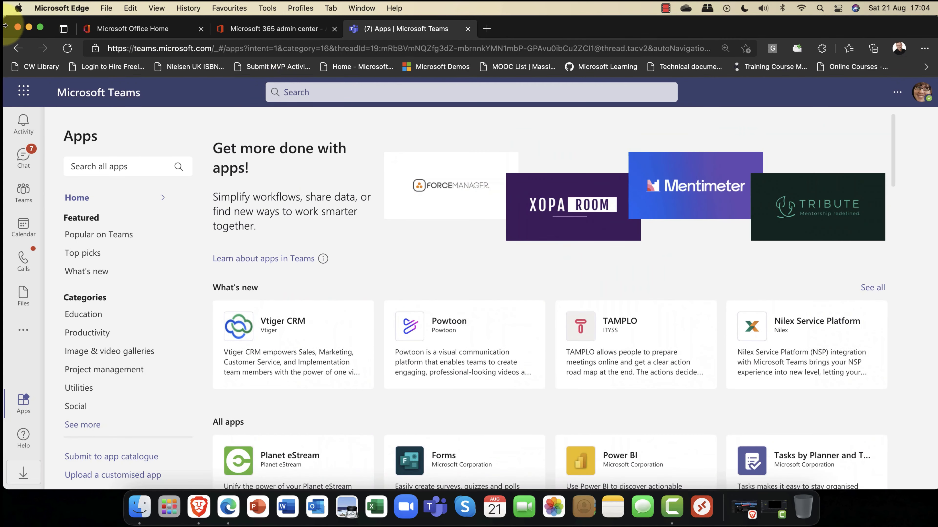
click(18, 49)
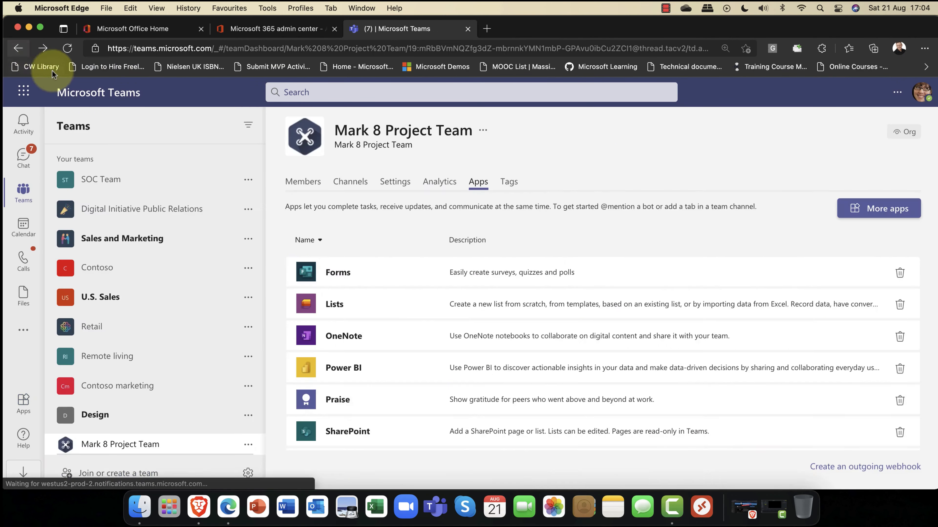
- Check the Mark 8 Project Team's tags and its list of team options, leaving the options without choosing one
click(515, 182)
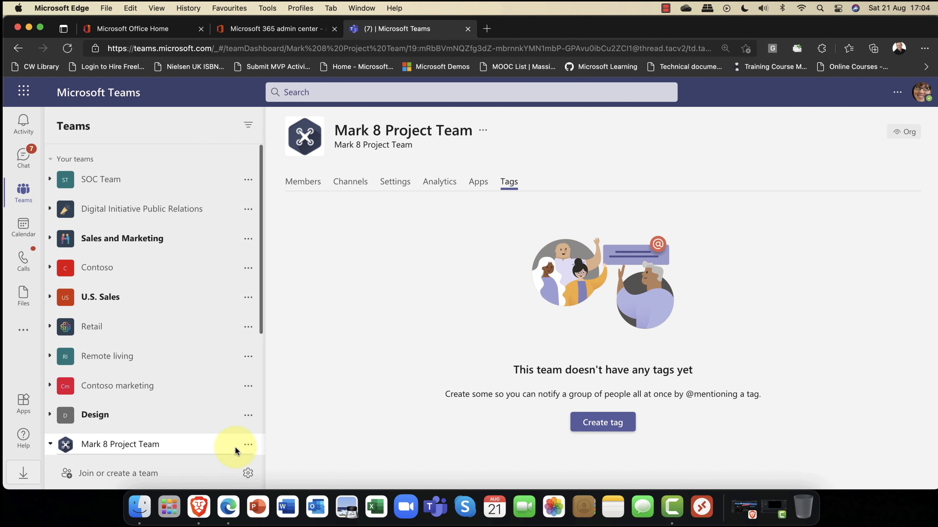
scroll(246, 443, down, 3)
scroll(246, 436, down, 4)
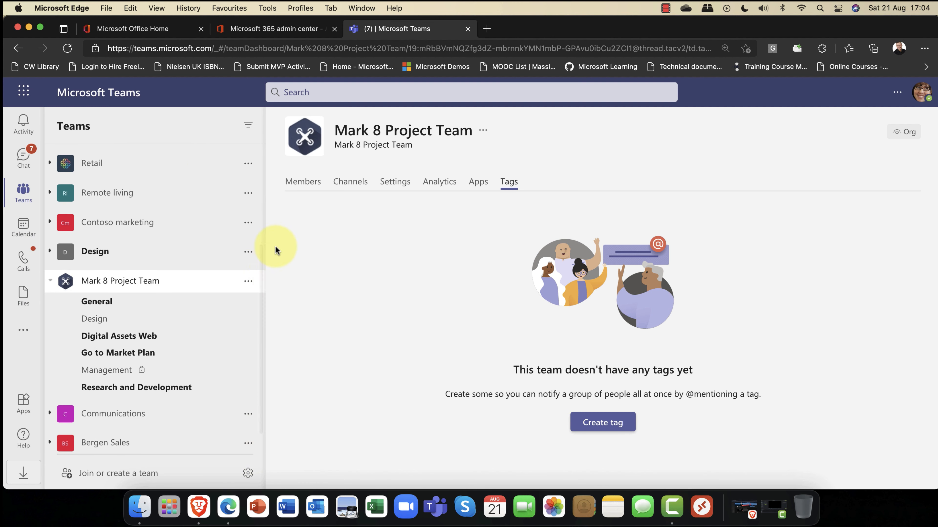
click(246, 281)
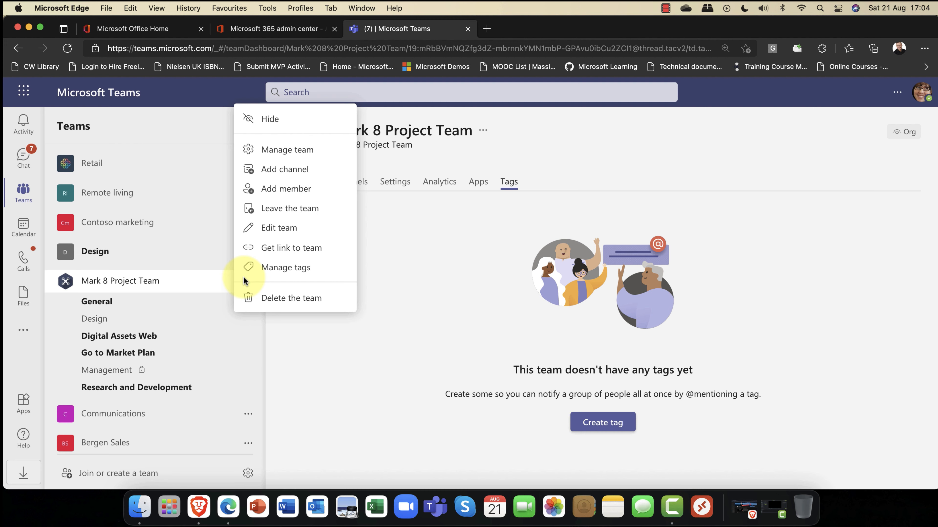
click(107, 282)
click(50, 350)
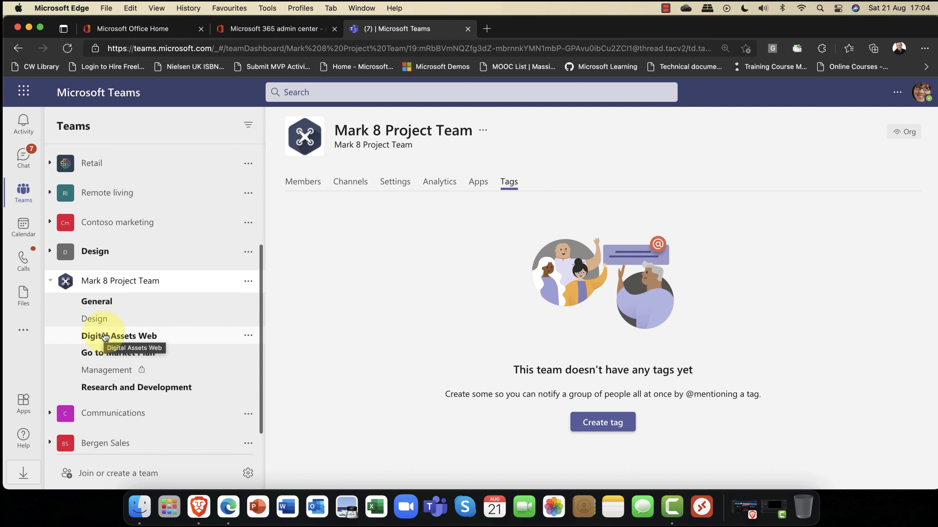
- View the posts of the General, Management and Go to Market Plan channels in the Mark 8 Project Team
click(116, 308)
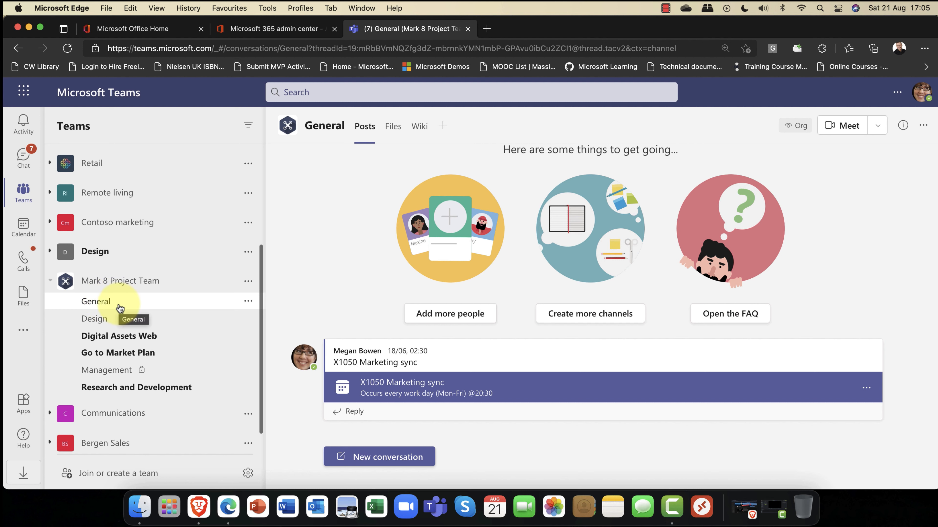
click(113, 374)
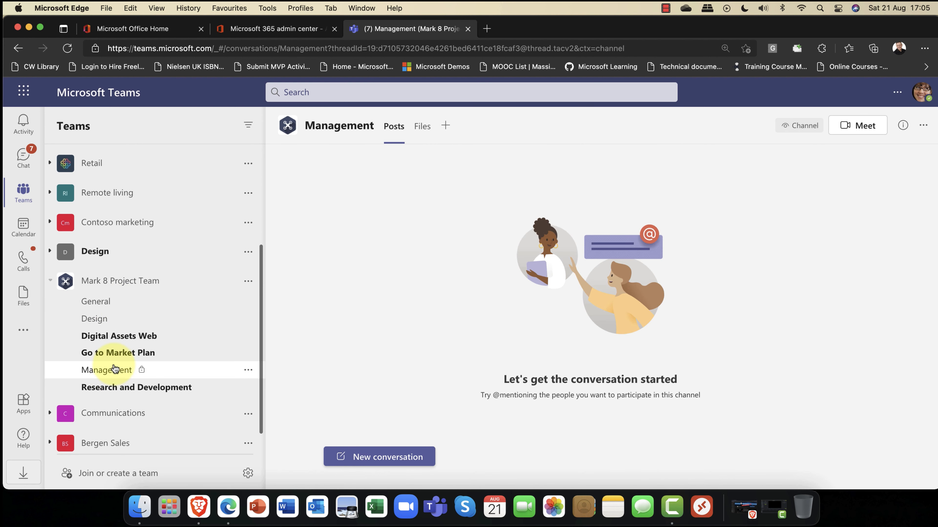
click(136, 354)
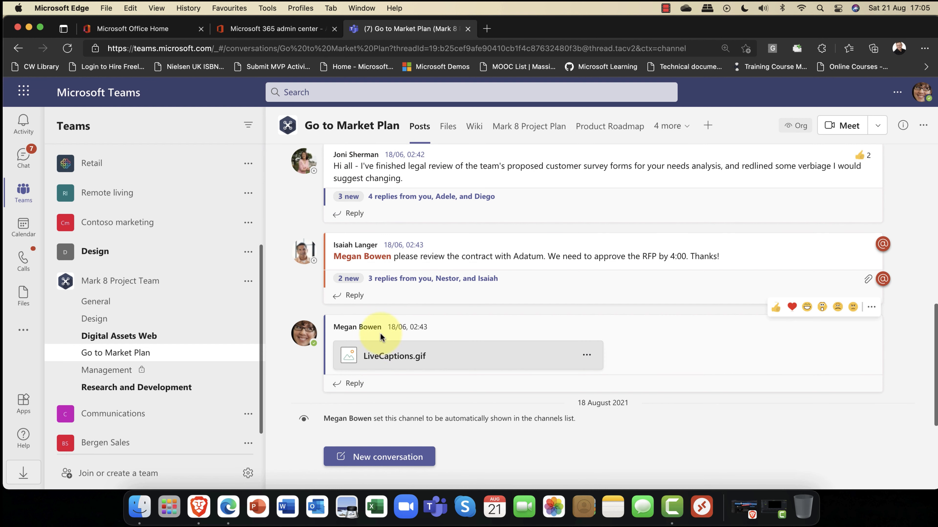
- Examine the Go to Market Plan channel's files, wiki and Mark 8 Project Plan board
click(448, 127)
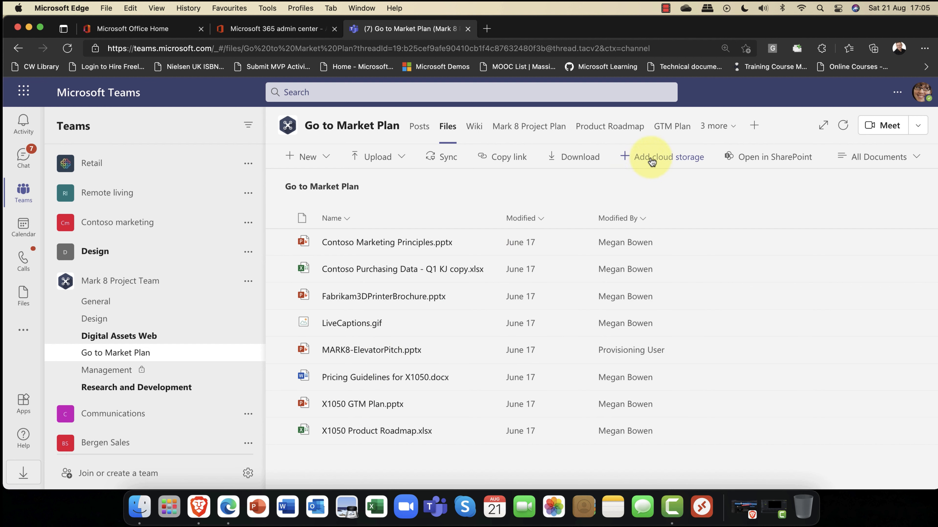
click(475, 126)
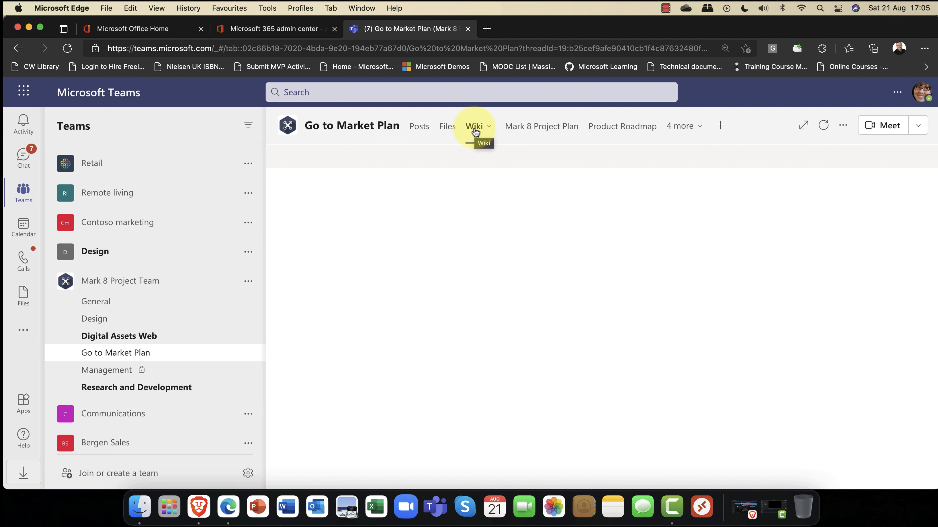
click(554, 128)
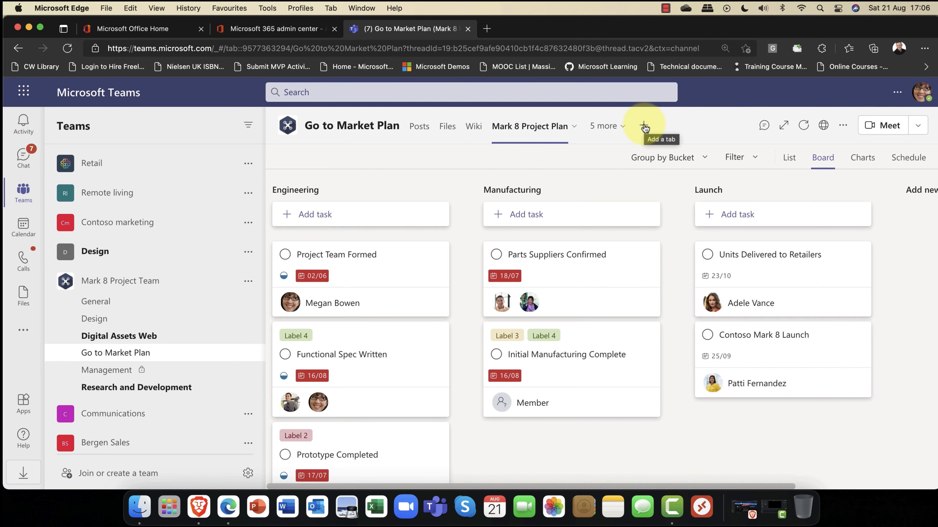
- Add the Lists app as a tab in the Go to Market Plan channel
click(644, 127)
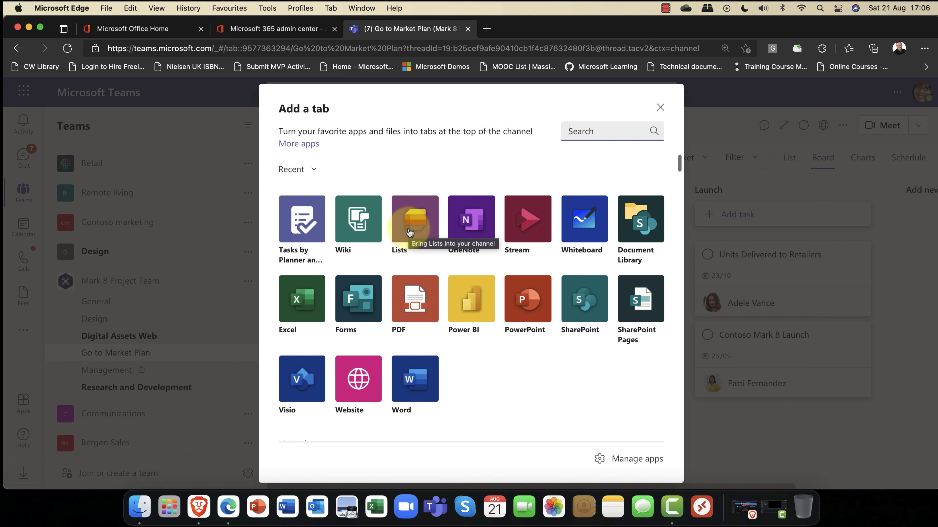
click(413, 222)
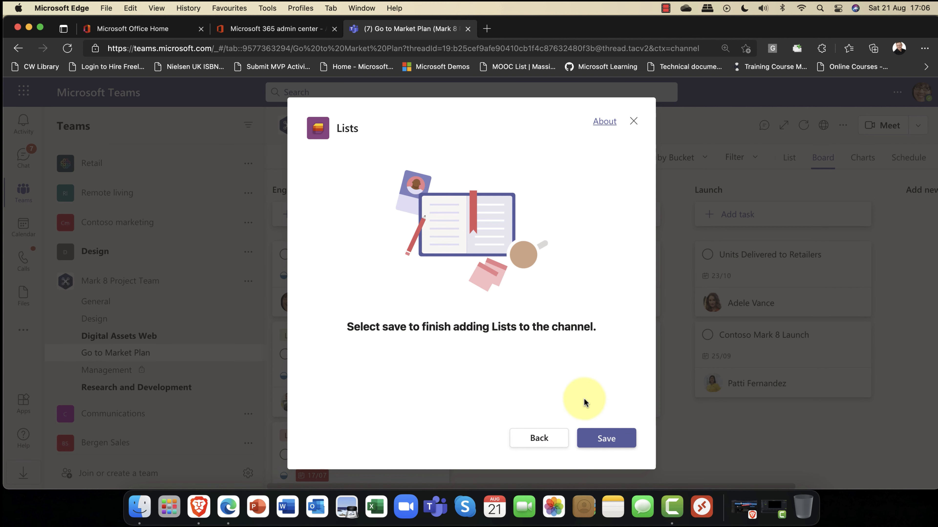
click(606, 439)
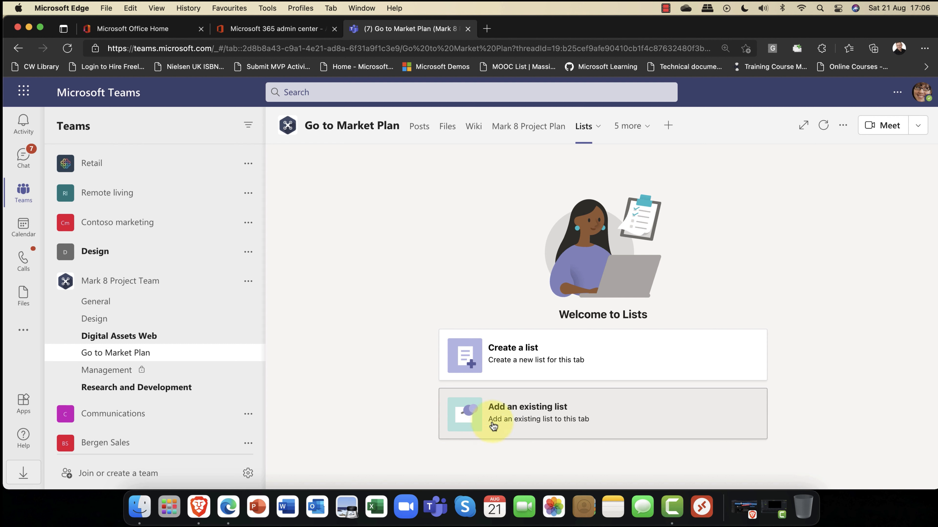
- Start a new list for the tab from Microsoft's Travel requests template
click(540, 350)
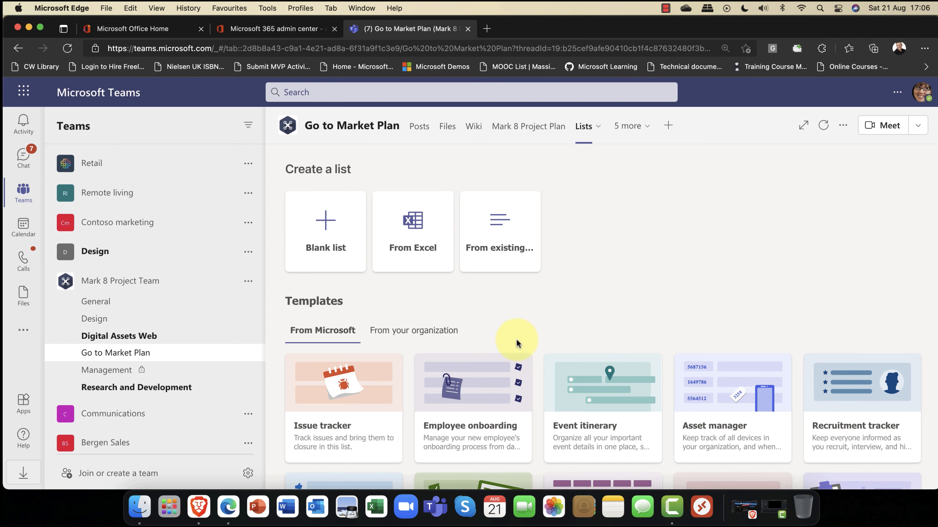
scroll(500, 325, down, 3)
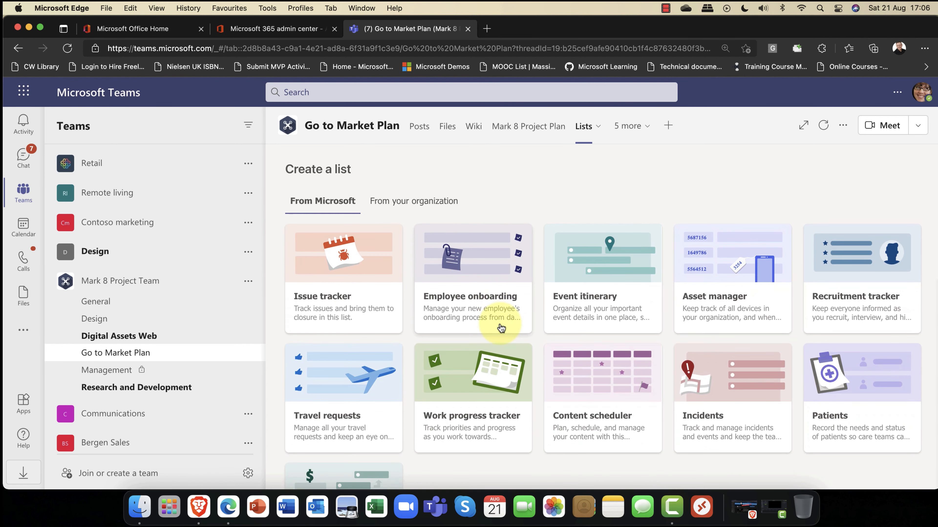
scroll(501, 327, down, 2)
scroll(501, 328, up, 1)
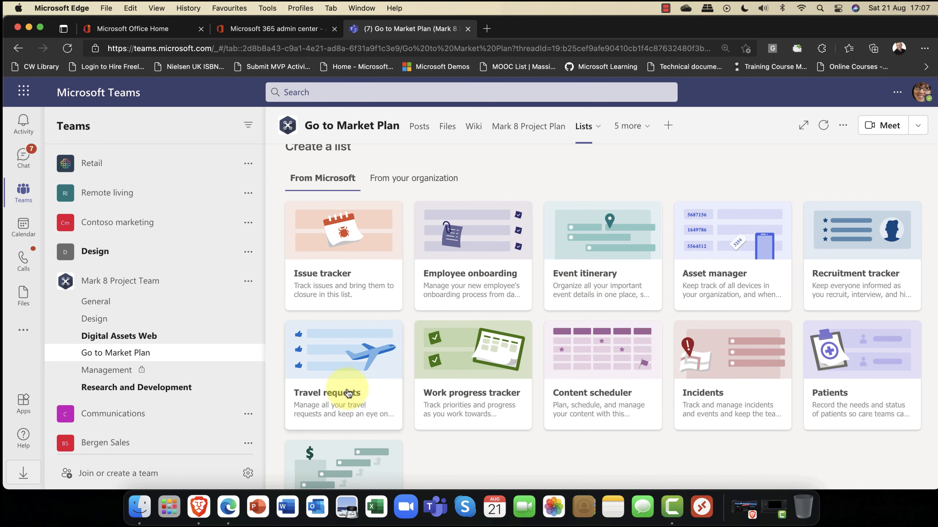
click(347, 354)
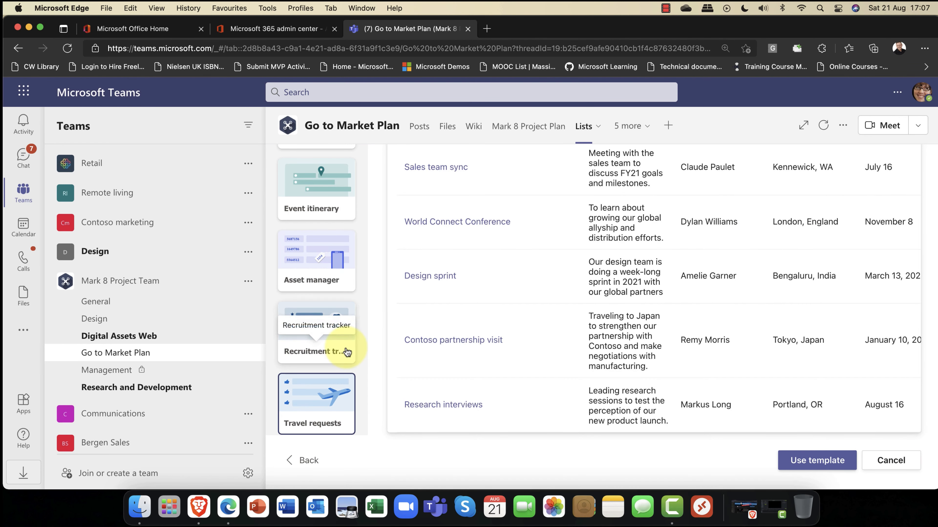
click(820, 464)
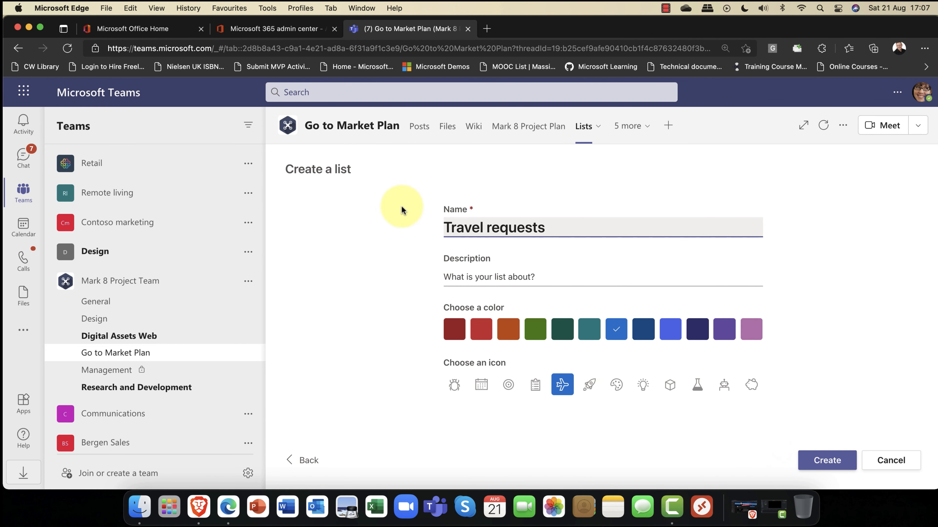
- Name the list Mark 8 Travel requests, give it the dark green color and create it
click(444, 227)
text(Mark 8)
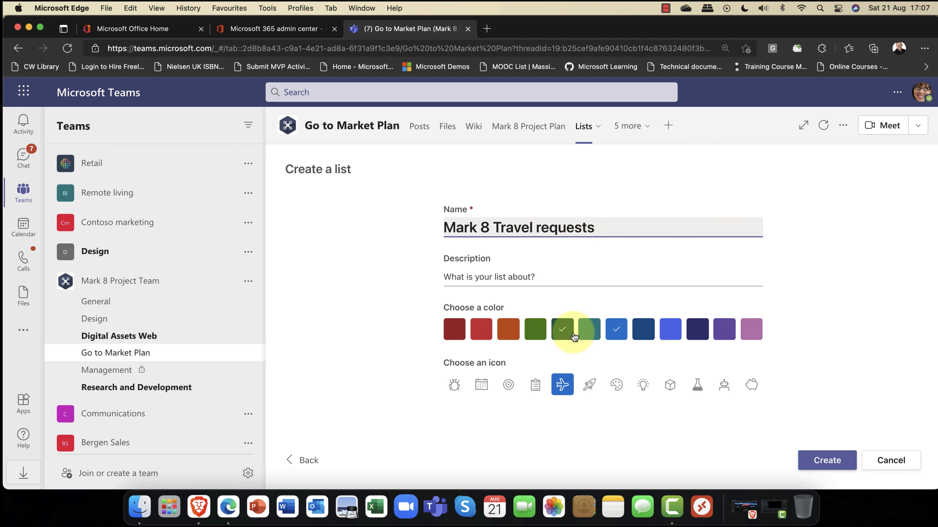
click(562, 328)
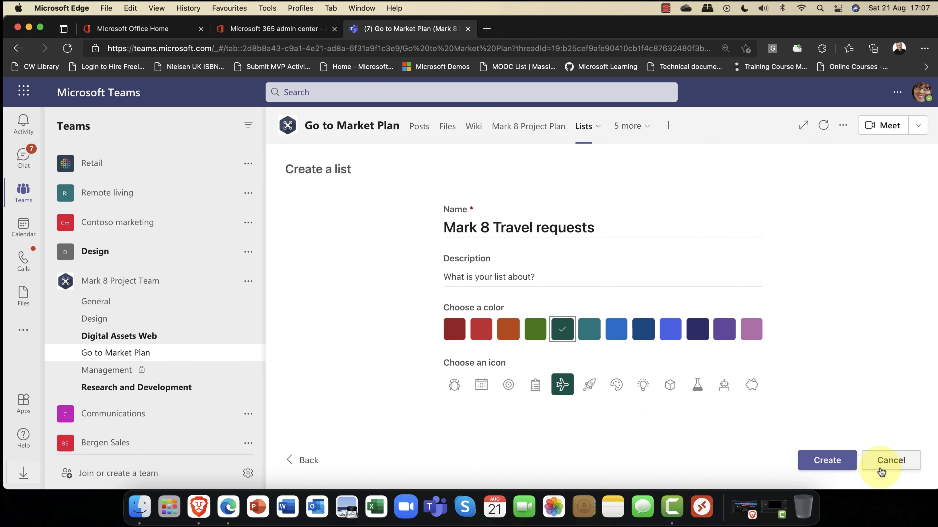
click(820, 465)
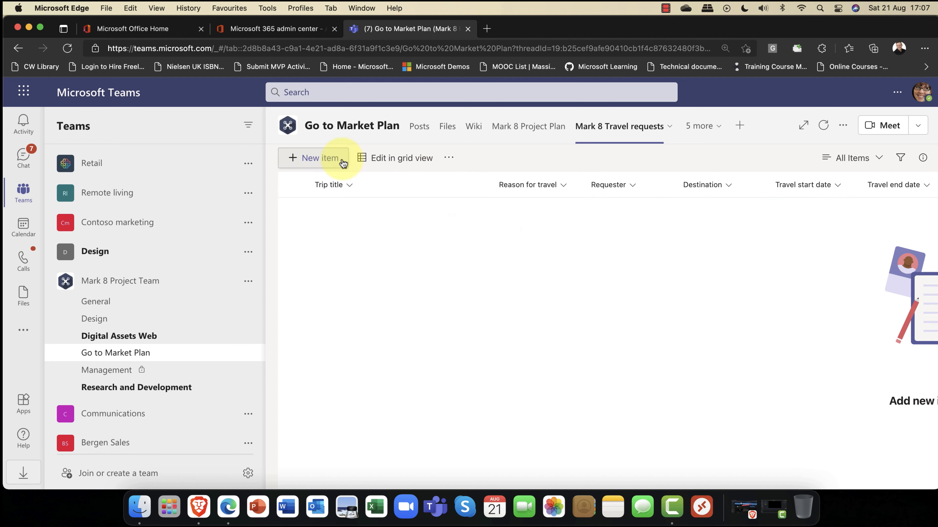
- Start a new item in the Mark 8 Travel requests list, review its fields and enter trip 1 as the trip title
click(325, 158)
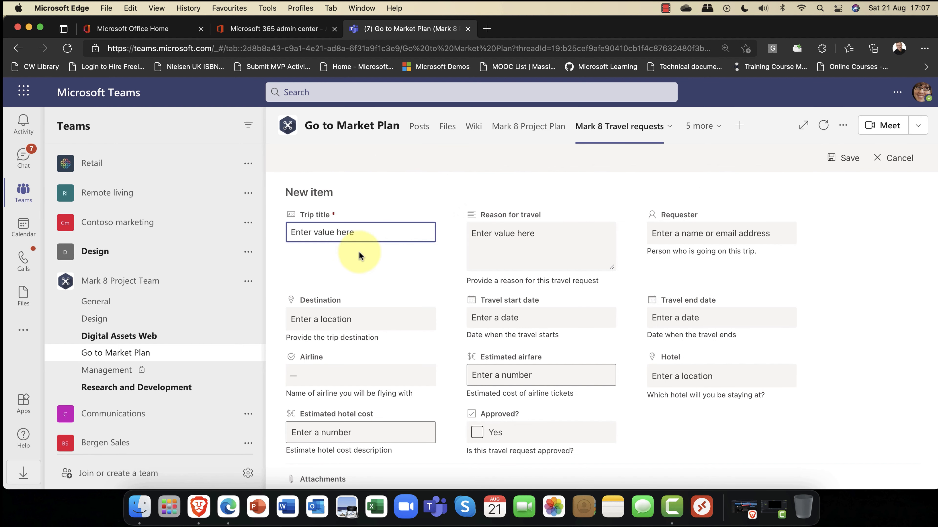
scroll(369, 259, down, 3)
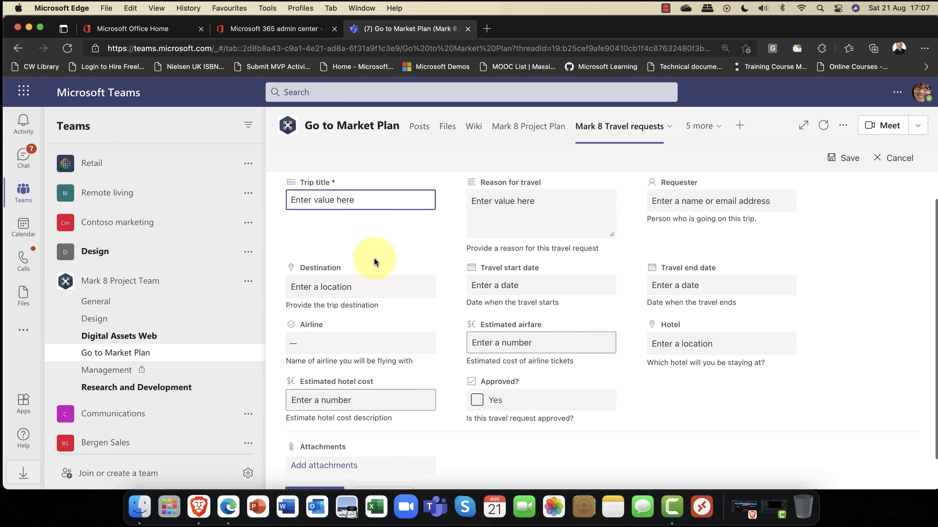
scroll(374, 260, up, 3)
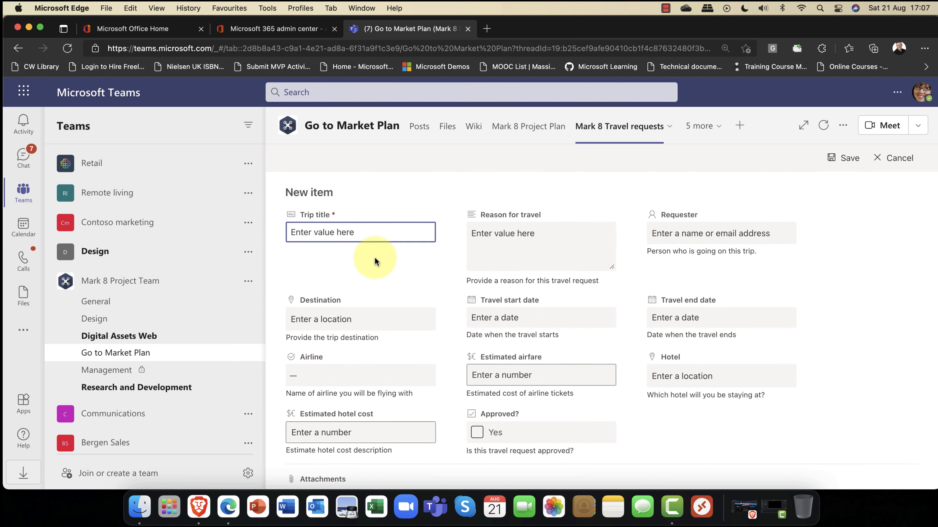
scroll(375, 258, down, 3)
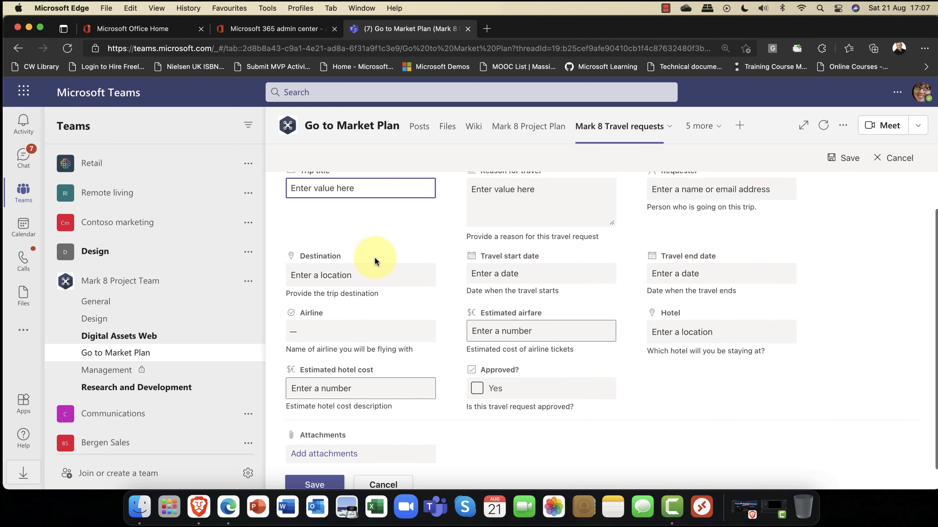
scroll(375, 258, up, 3)
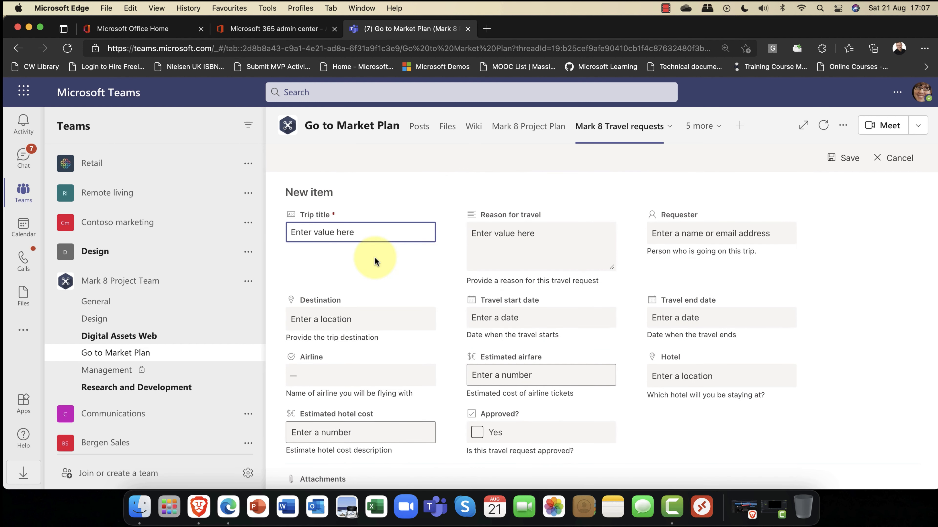
text(trip 1)
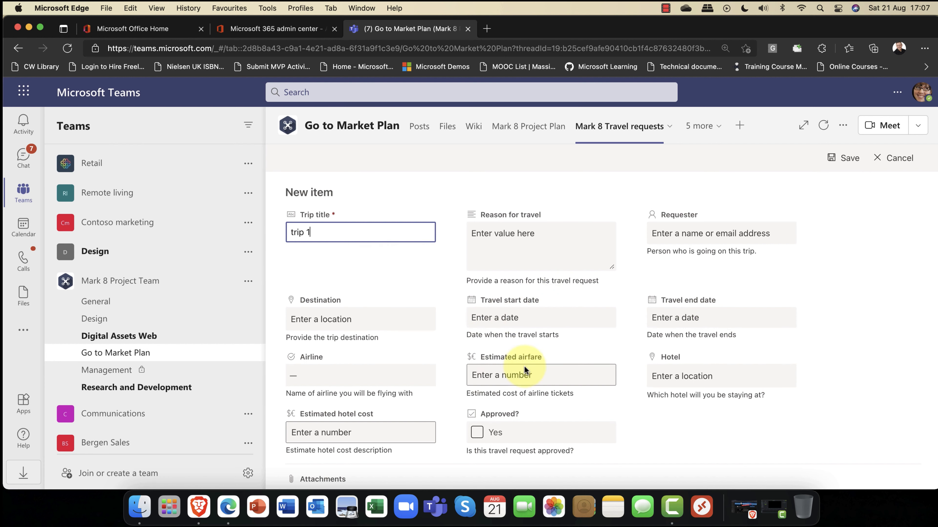
- Set the item's airline to British Airways and its estimated hotel cost to 500, saving the item
scroll(380, 332, down, 3)
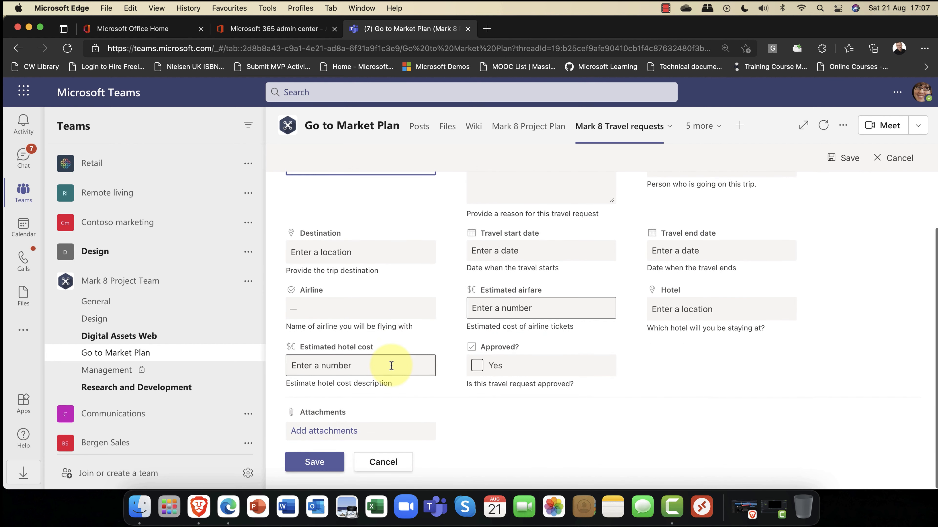
click(340, 316)
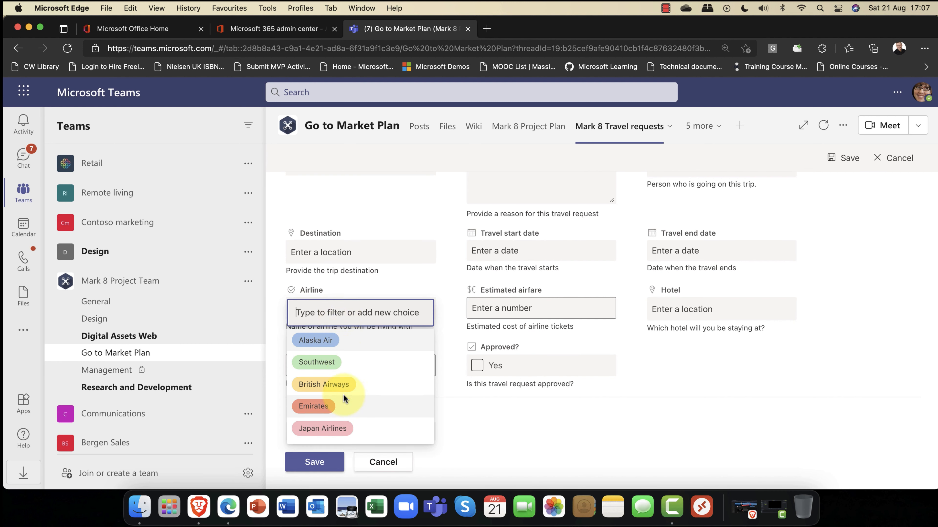
click(329, 392)
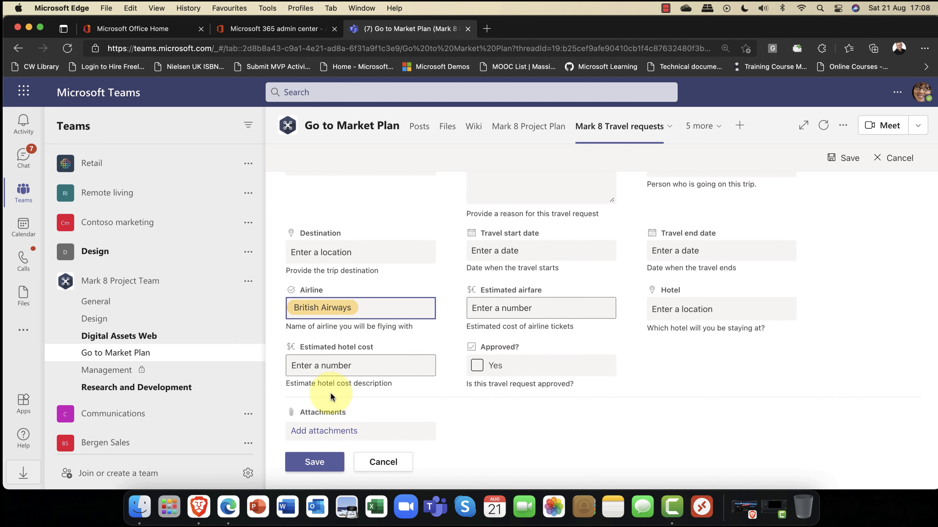
click(366, 364)
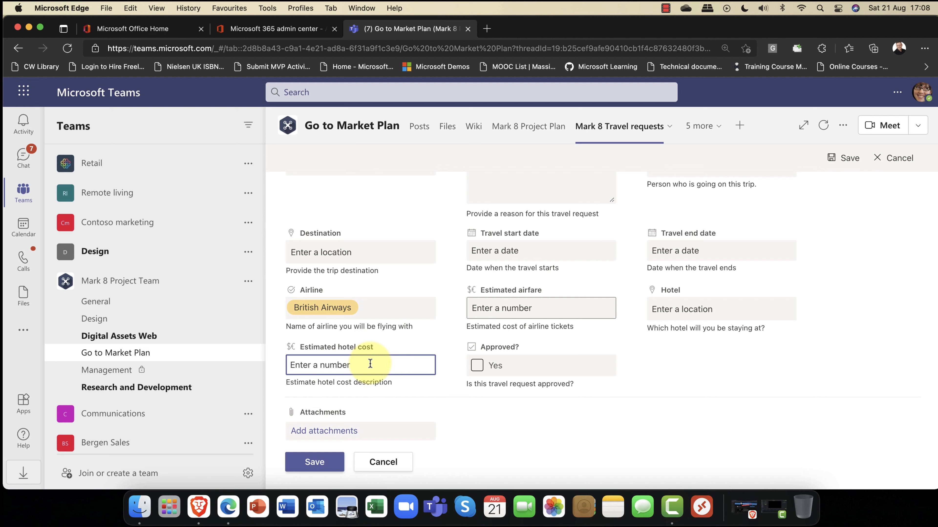
text(500)
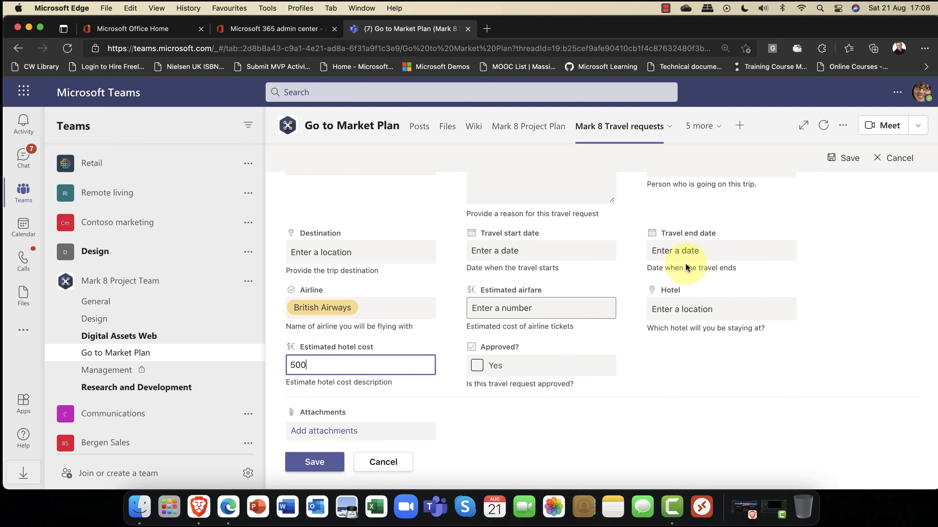
click(311, 463)
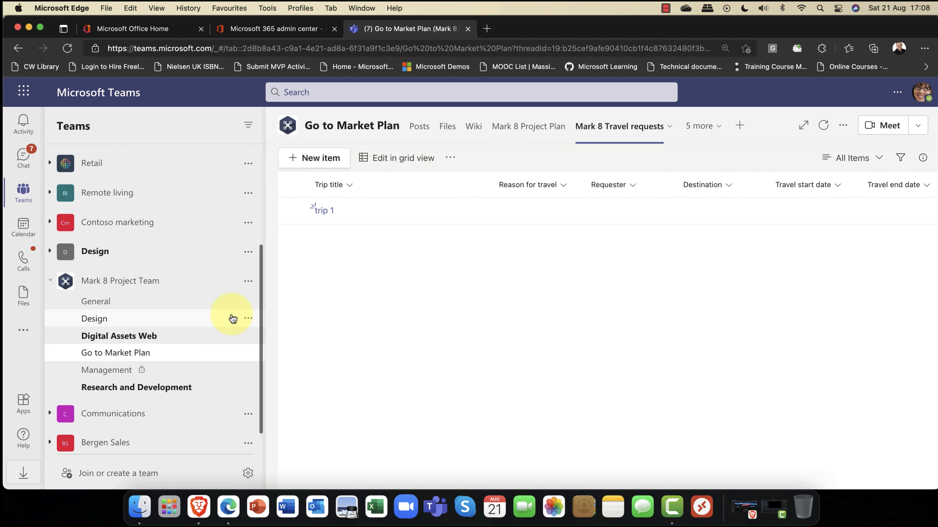
- Collapse the Mark 8 Project Team's channels and, in the Microsoft 365 admin center, deselect the selected active user
click(56, 283)
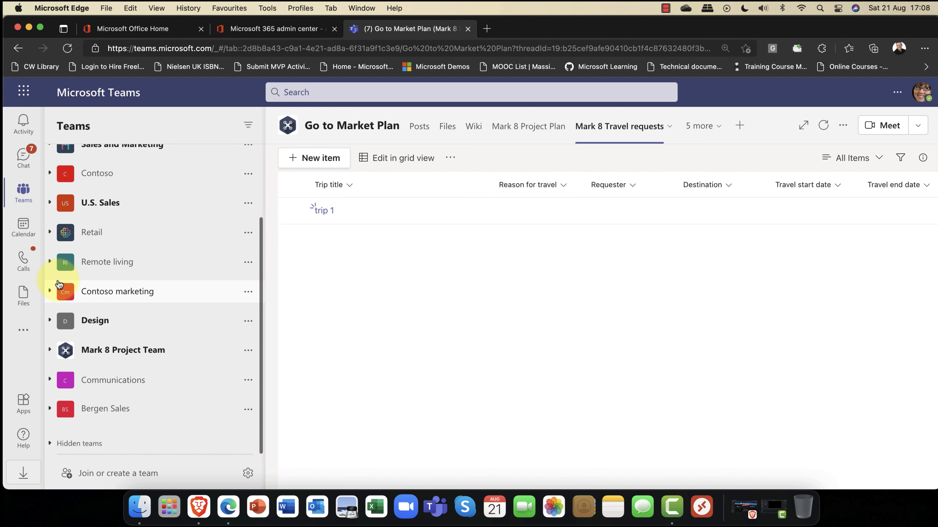
click(263, 32)
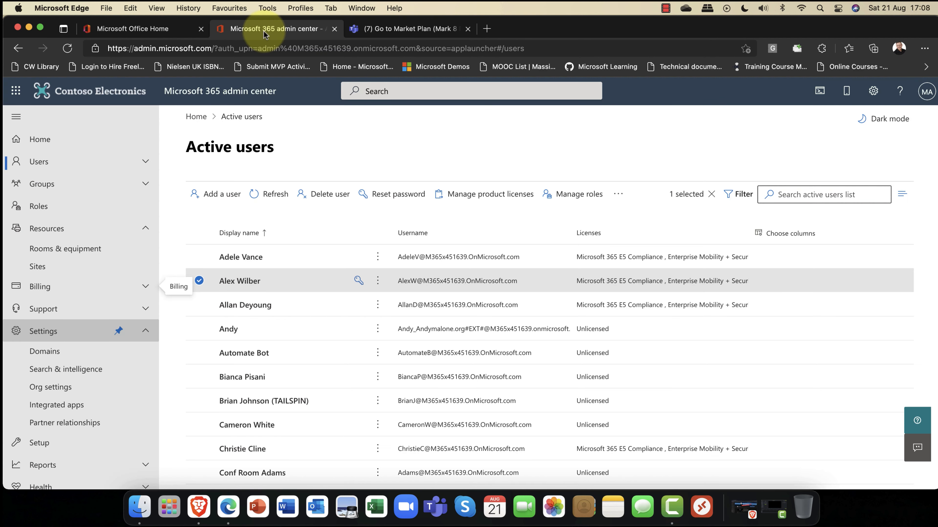
click(199, 281)
- Open the Teams admin center from the Microsoft 365 admin center, using the first signed-in account listed
click(149, 229)
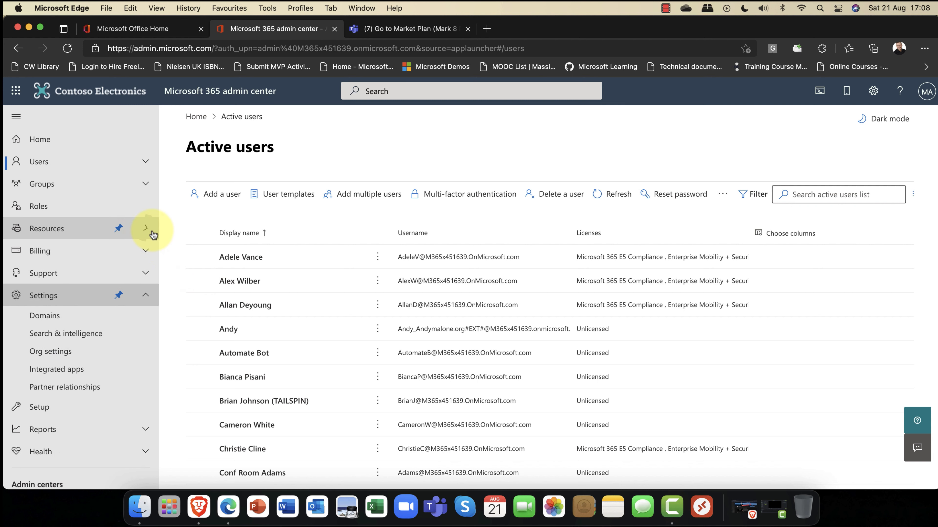
scroll(124, 236, down, 3)
scroll(123, 240, down, 5)
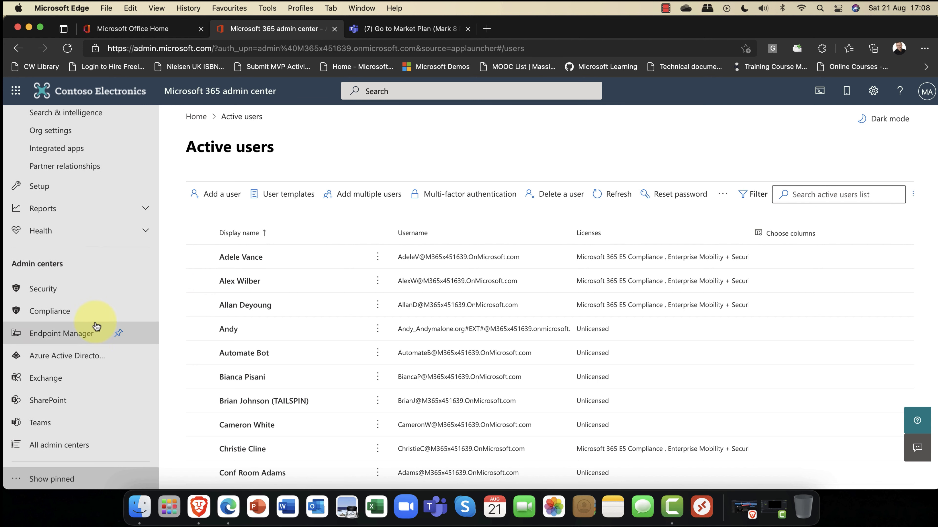
click(34, 424)
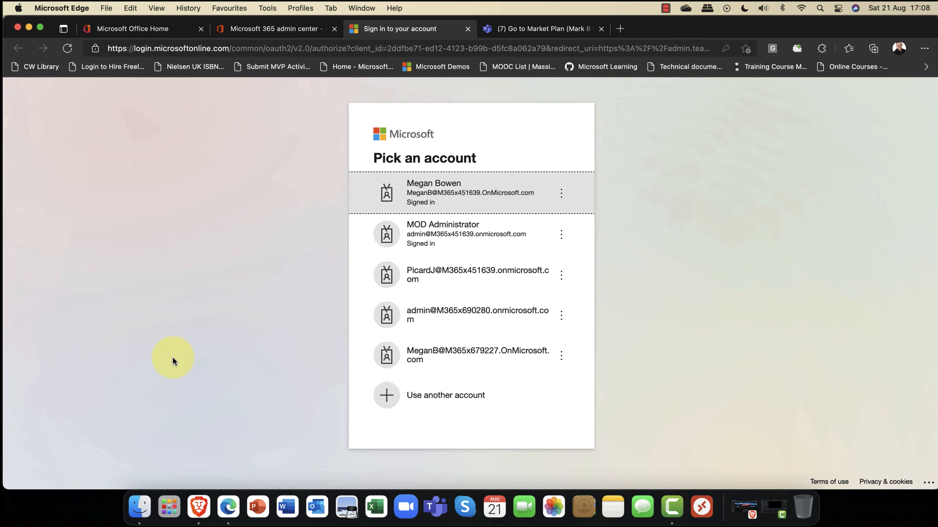
click(397, 201)
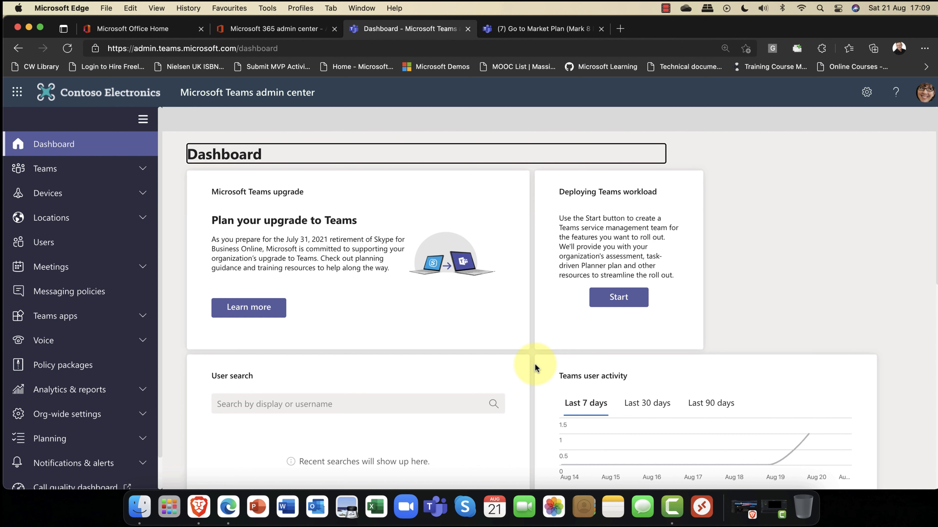
- Look through the Teams admin center dashboard, including user activity, organization information, release notes and training
scroll(536, 360, down, 5)
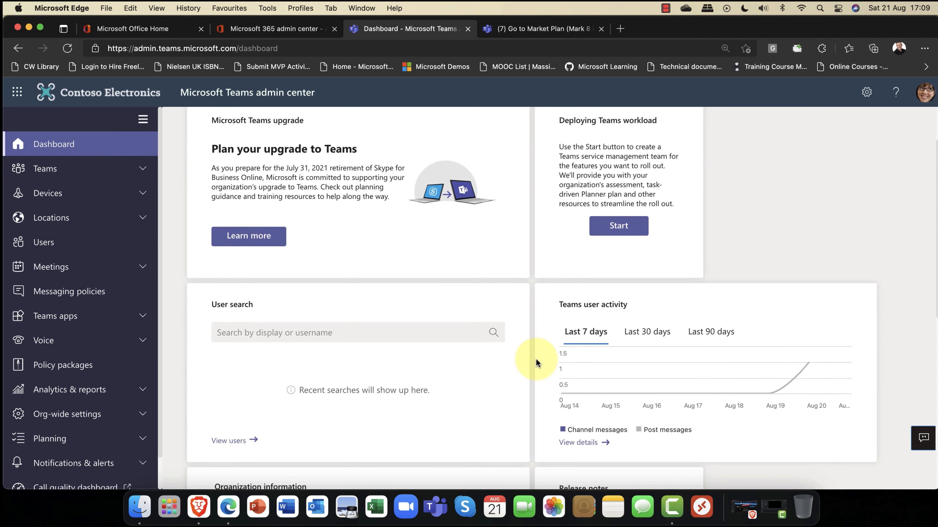
scroll(535, 359, down, 4)
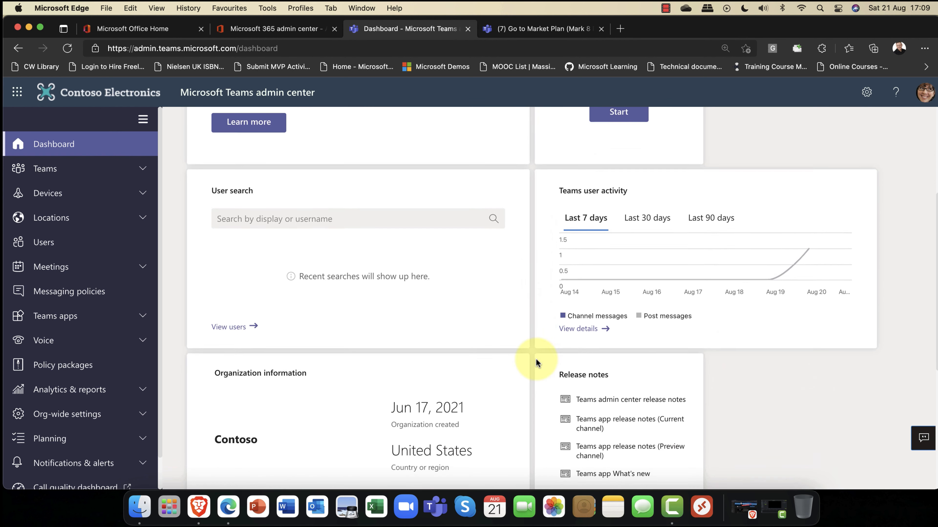
scroll(536, 359, down, 7)
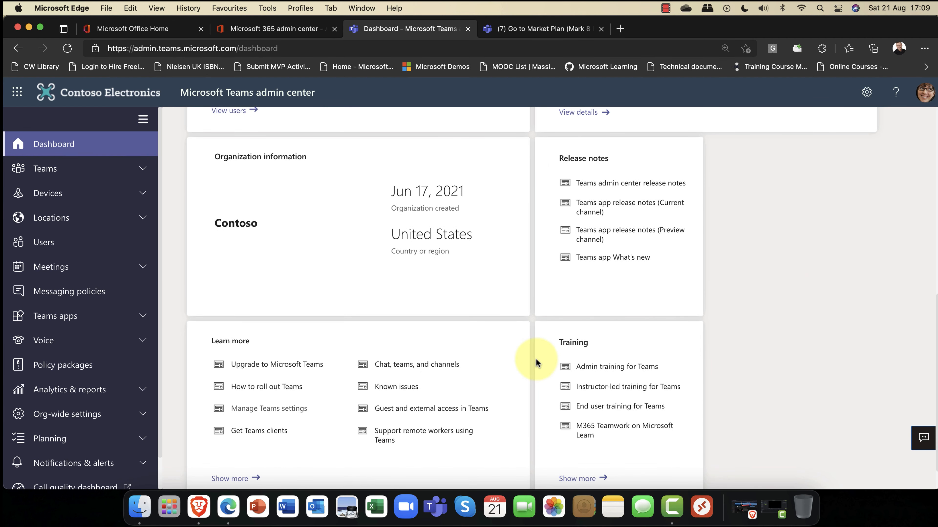
scroll(524, 353, up, 15)
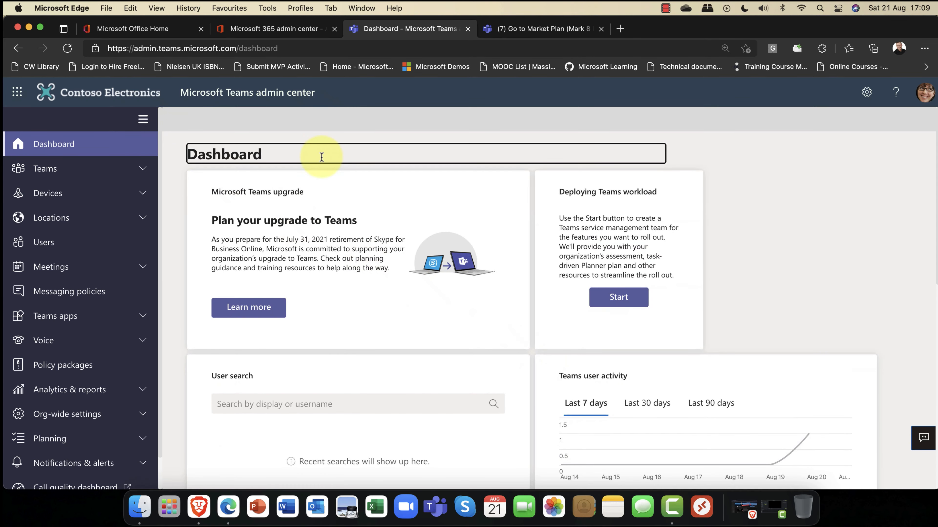
- View the Manage teams page, examining its users summary and the channels, members, owners and guests of each team
click(135, 169)
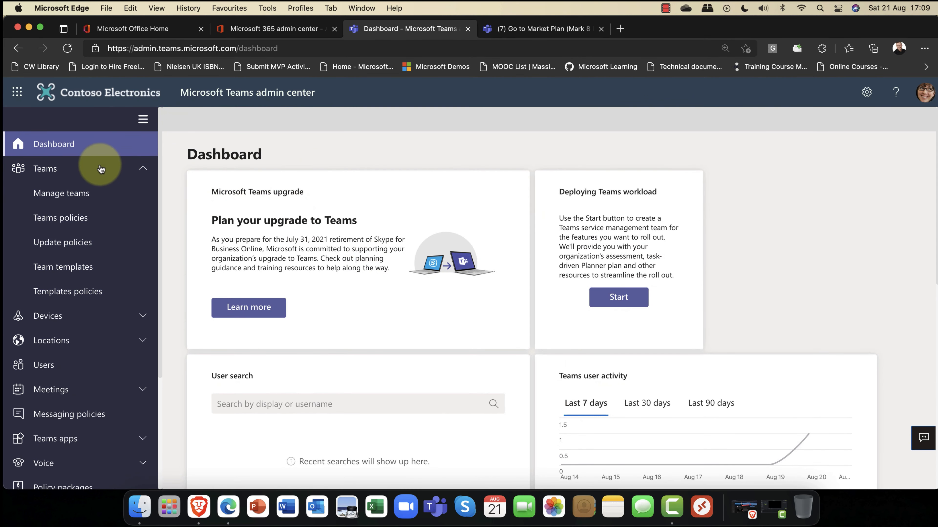
click(65, 195)
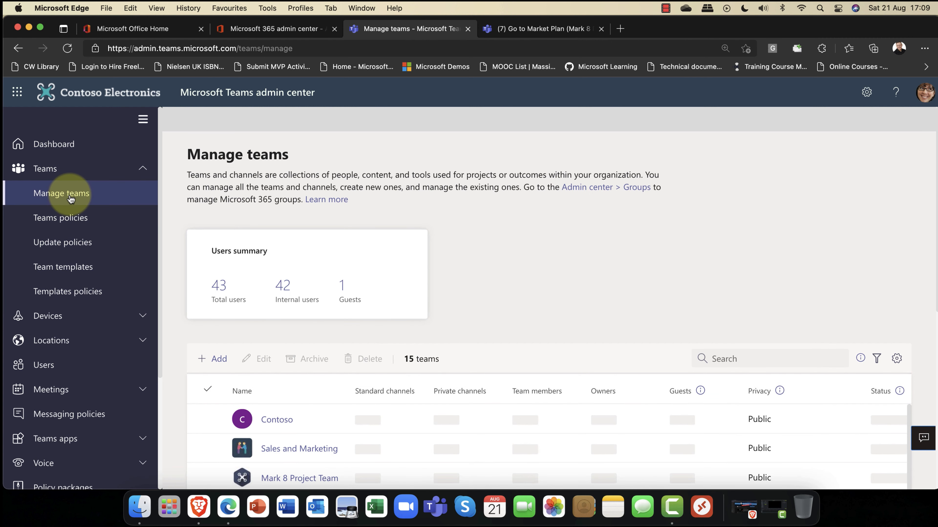
scroll(382, 314, down, 3)
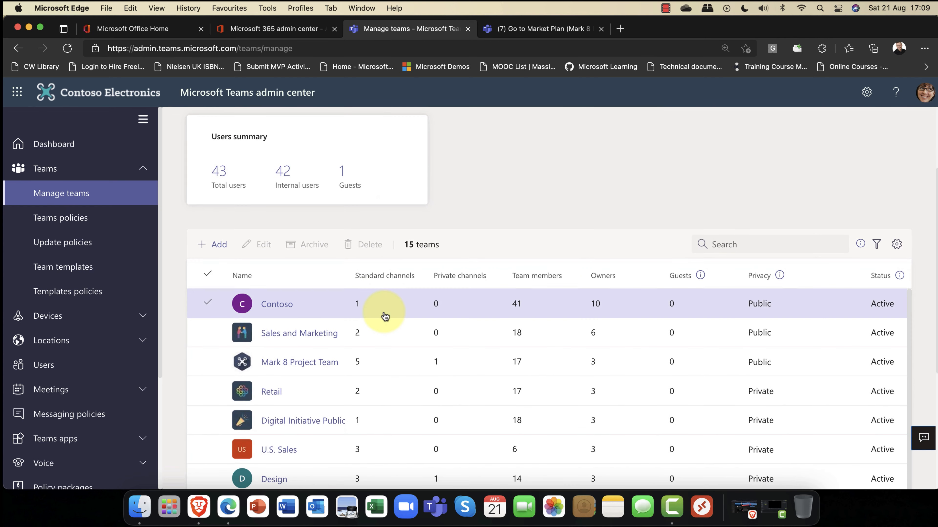
scroll(383, 313, down, 1)
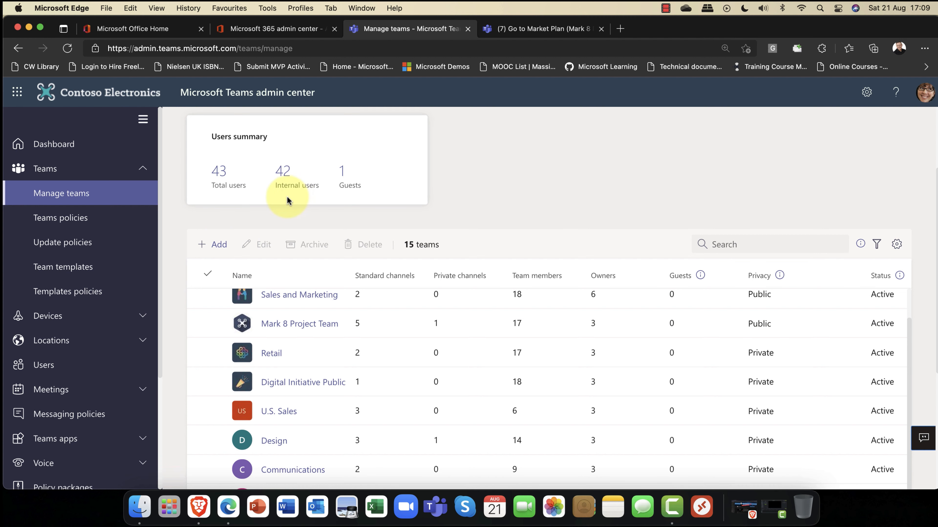
scroll(334, 195, up, 1)
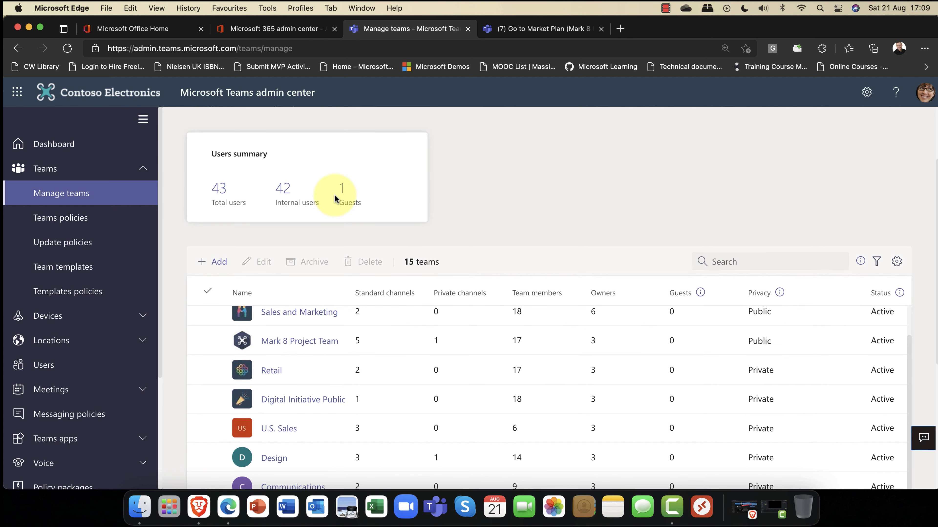
- Look through the full list of teams on the Manage teams page, comparing their channels, members, owners, guests and privacy
scroll(333, 199, down, 1)
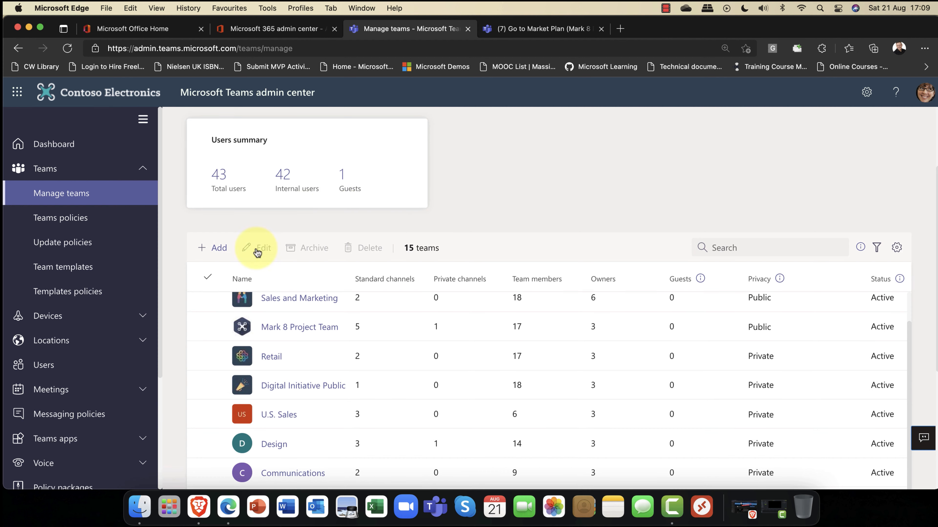
click(258, 358)
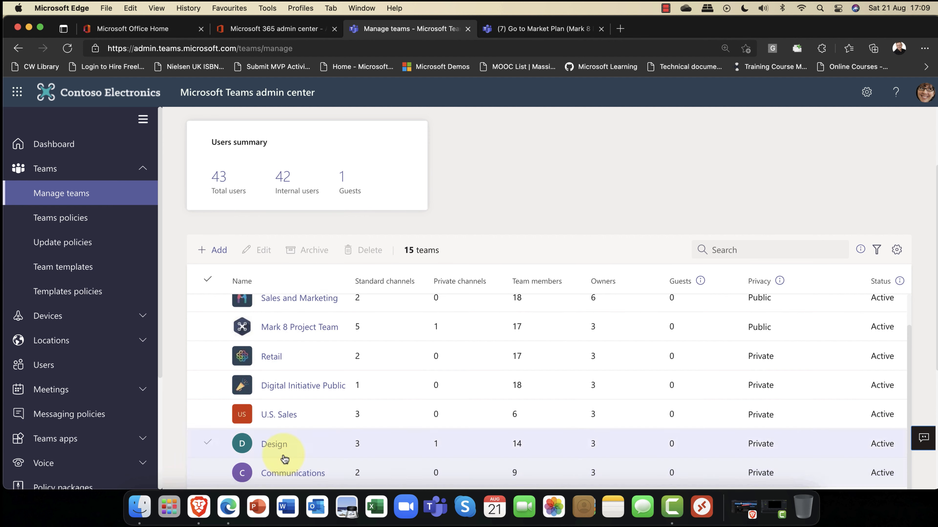
scroll(288, 443, down, 3)
scroll(290, 436, down, 2)
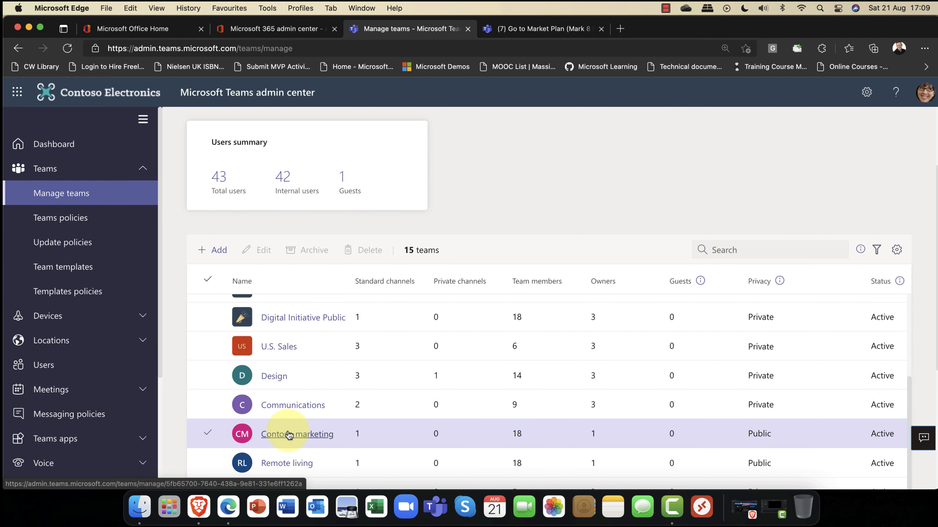
scroll(288, 434, down, 6)
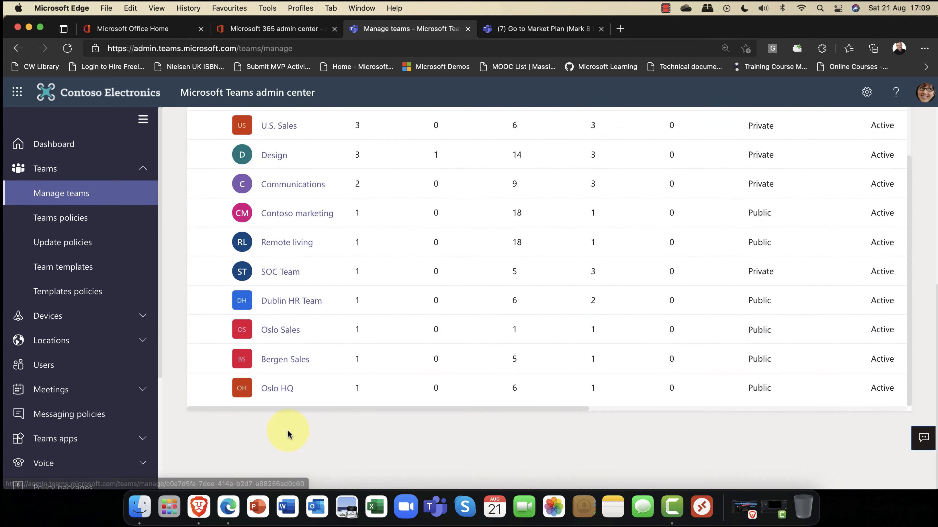
scroll(287, 430, up, 3)
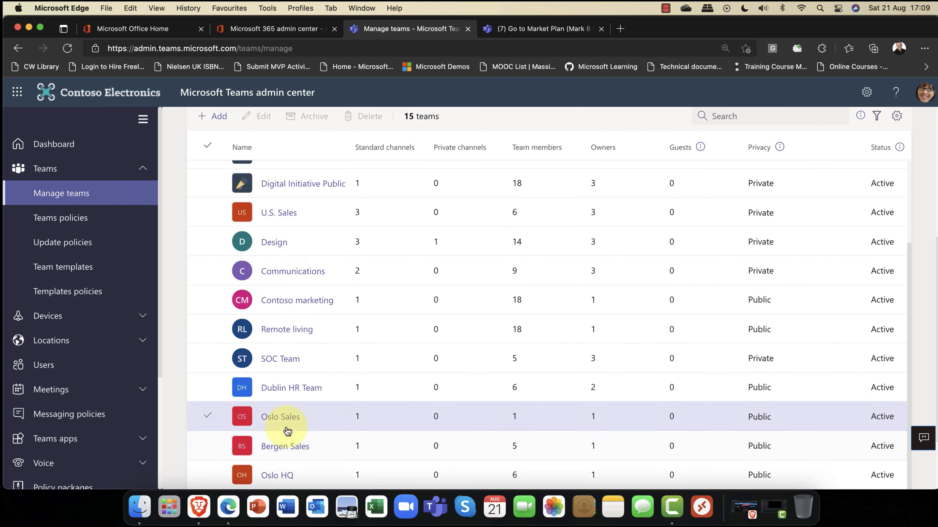
scroll(287, 431, up, 3)
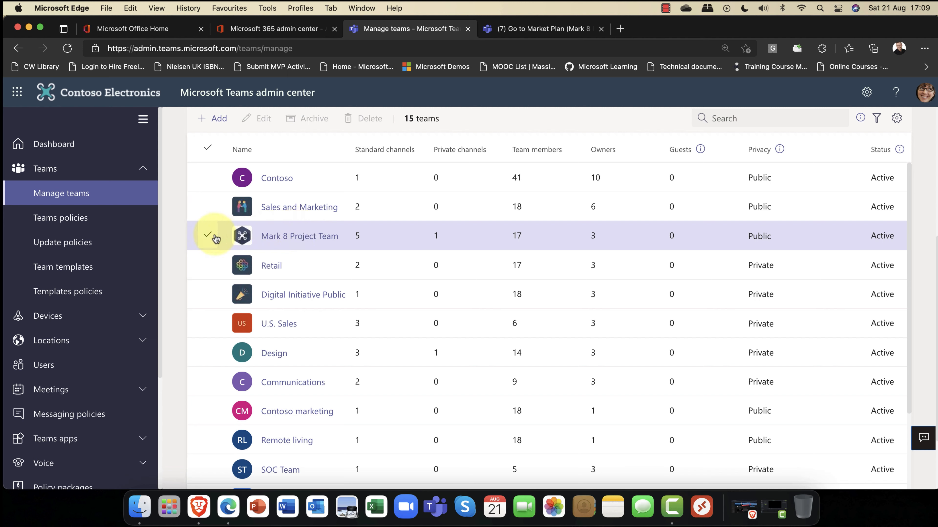
- Select the Mark 8 Project Team and examine its remaining columns, including description, classification, group ID and expiration date
click(205, 238)
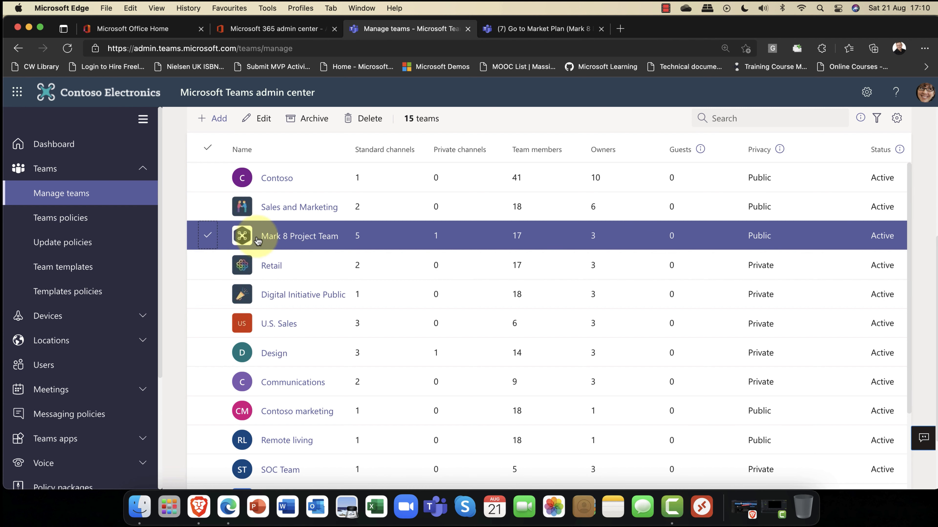
scroll(701, 235, right, 15)
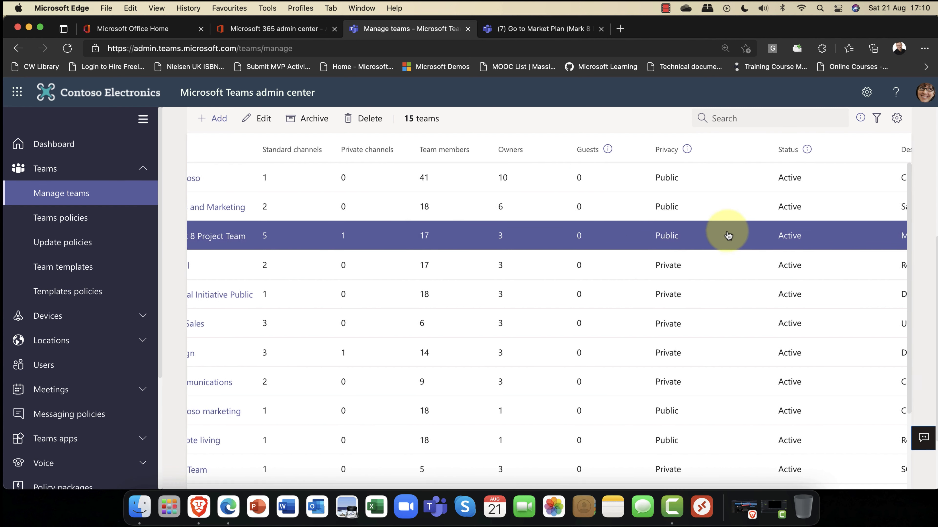
scroll(722, 235, right, 2)
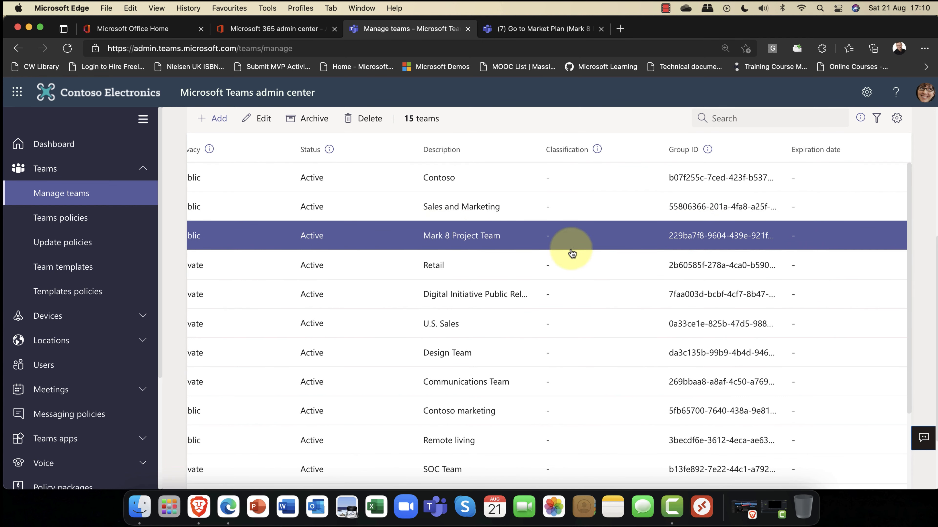
scroll(605, 240, left, 17)
scroll(586, 241, left, 1)
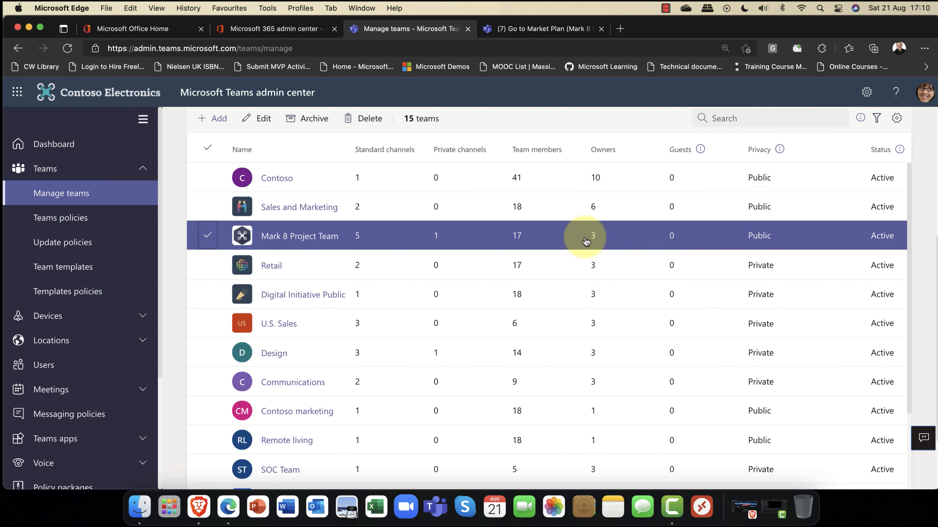
- Open the Mark 8 Project Team's details page and review its summary and the list of members with their roles
click(286, 236)
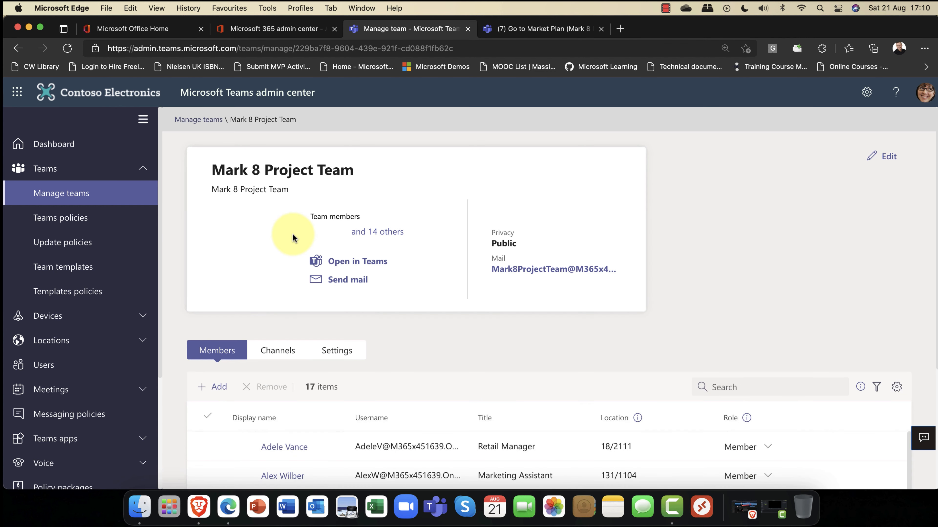
scroll(302, 236, down, 4)
scroll(304, 236, up, 1)
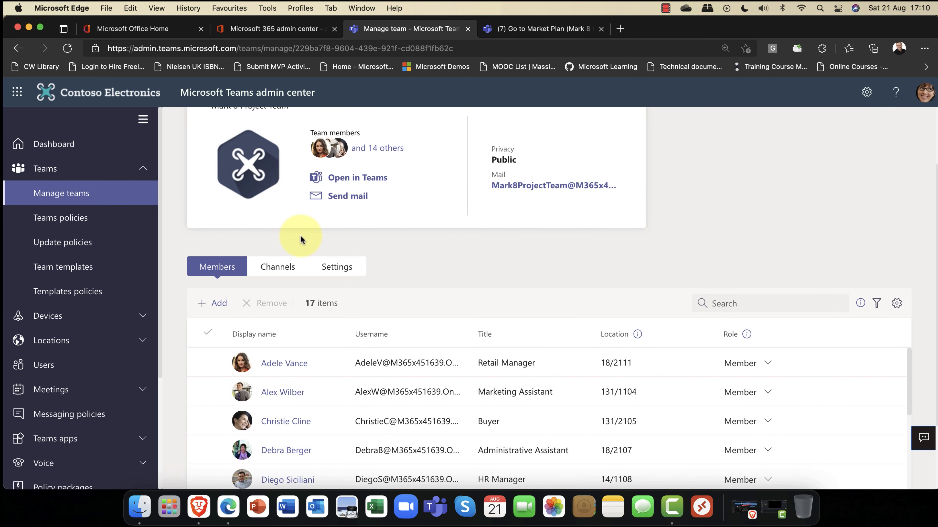
scroll(303, 238, up, 3)
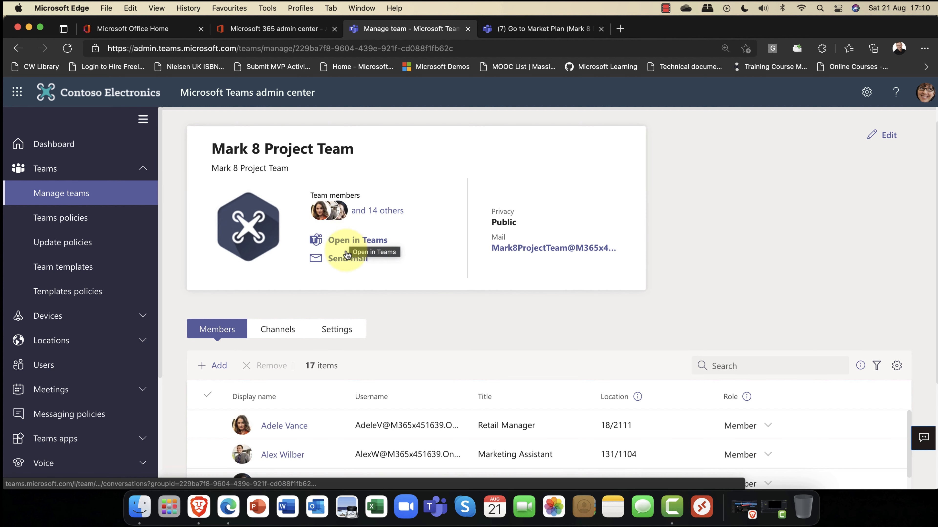
scroll(343, 257, down, 6)
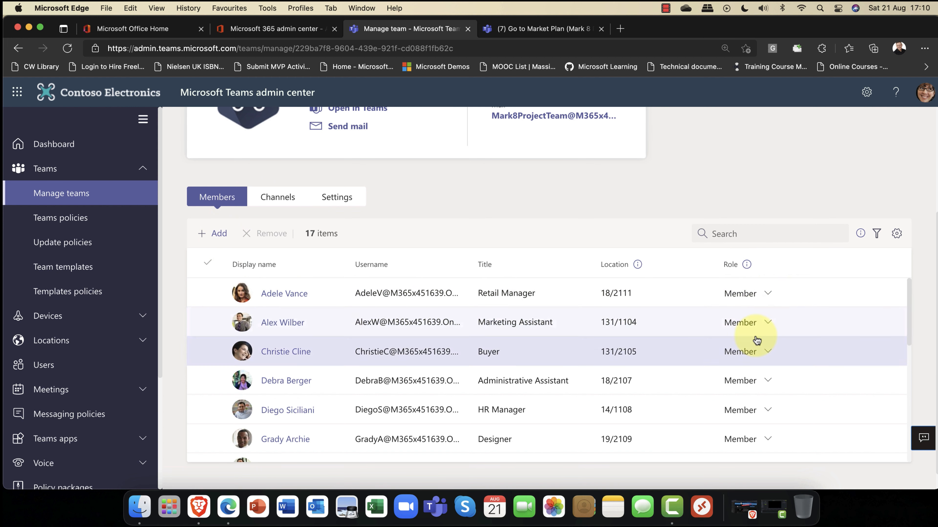
- View the first member's role options and the member table's column options, cancel the column editing, and deselect the member
click(769, 295)
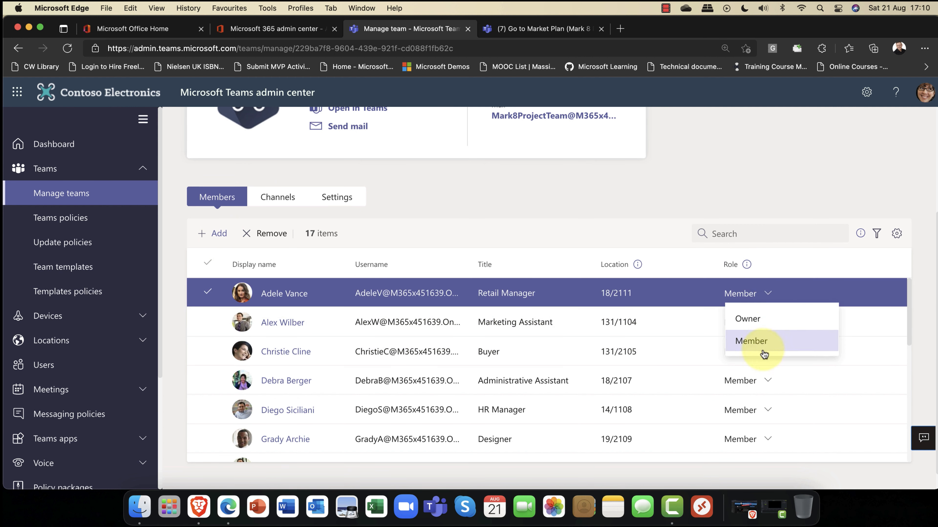
click(626, 229)
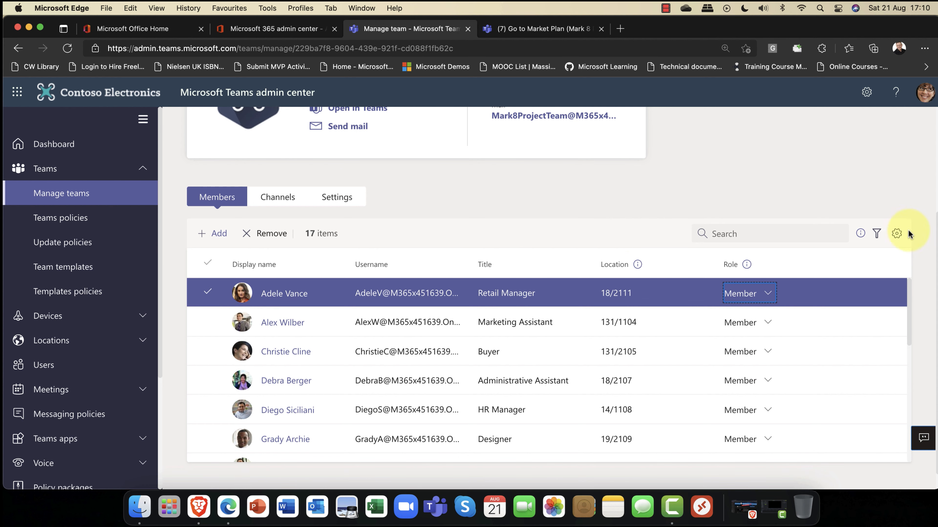
click(897, 233)
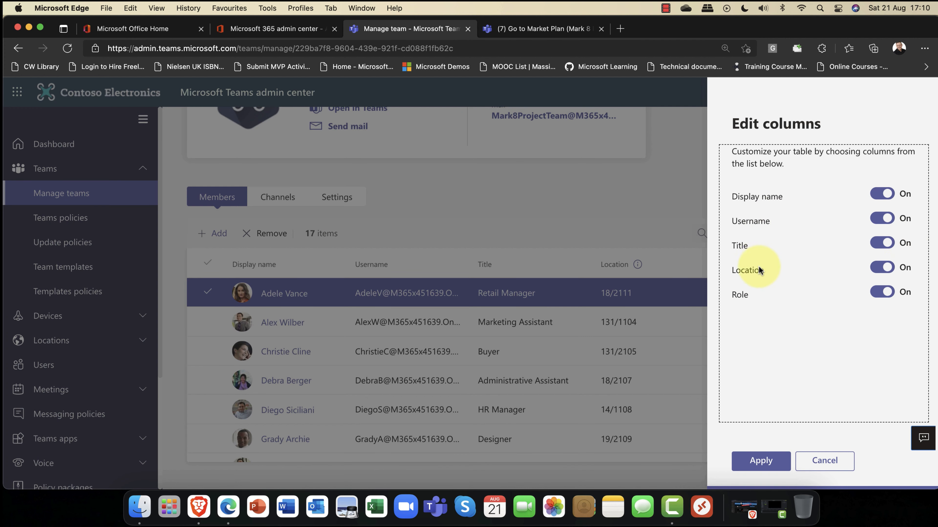
drag(782, 274, 794, 296)
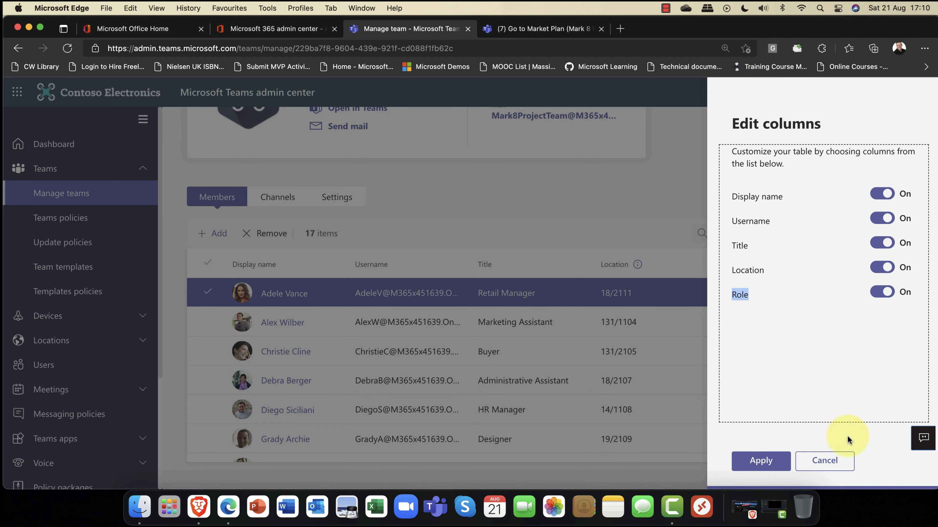
click(844, 461)
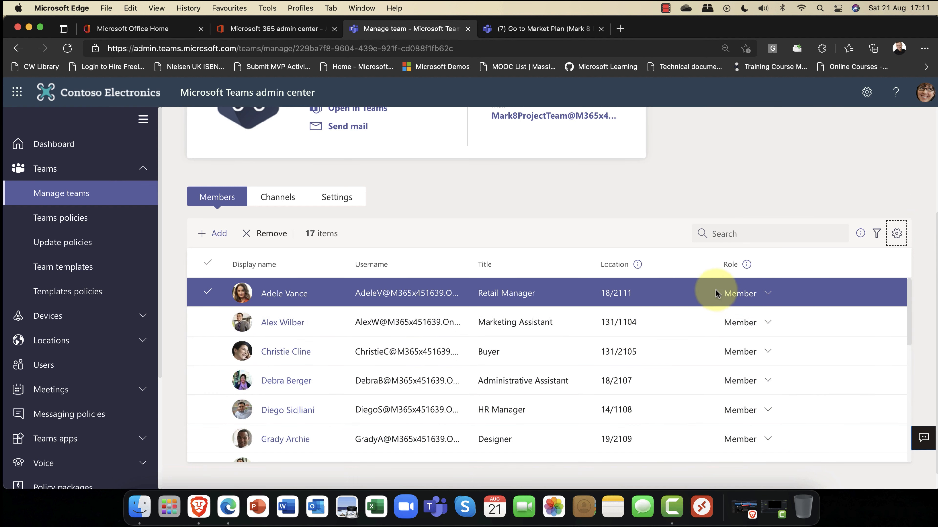
click(205, 293)
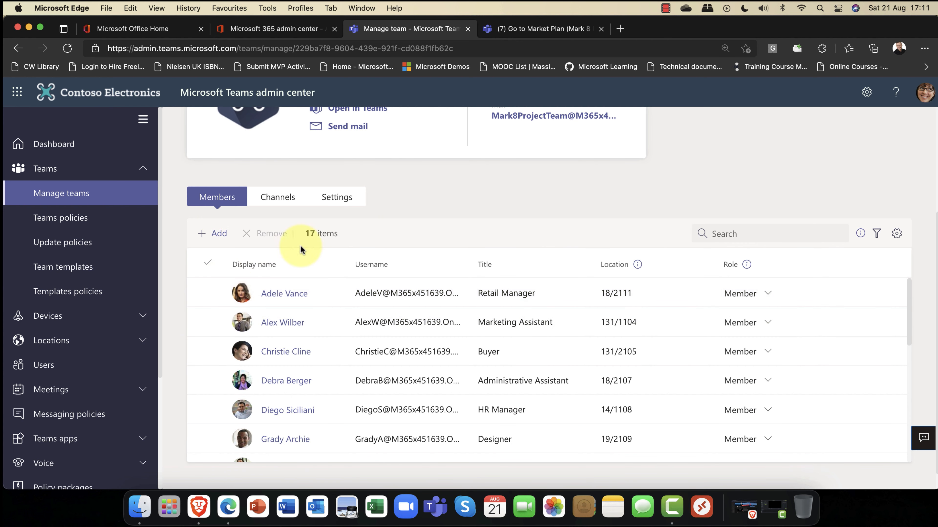
- View the Mark 8 Project Team's channels and examine the private Management channel's details and members
click(282, 200)
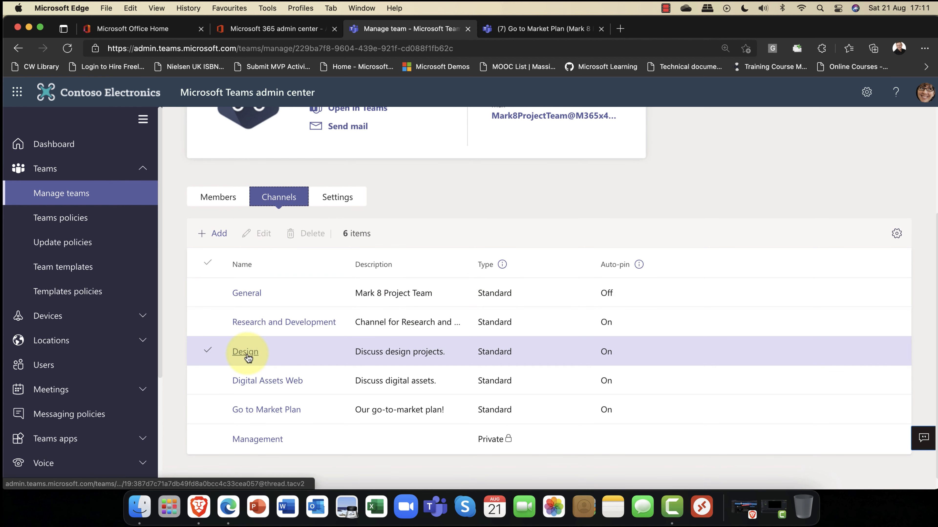
scroll(248, 358, down, 1)
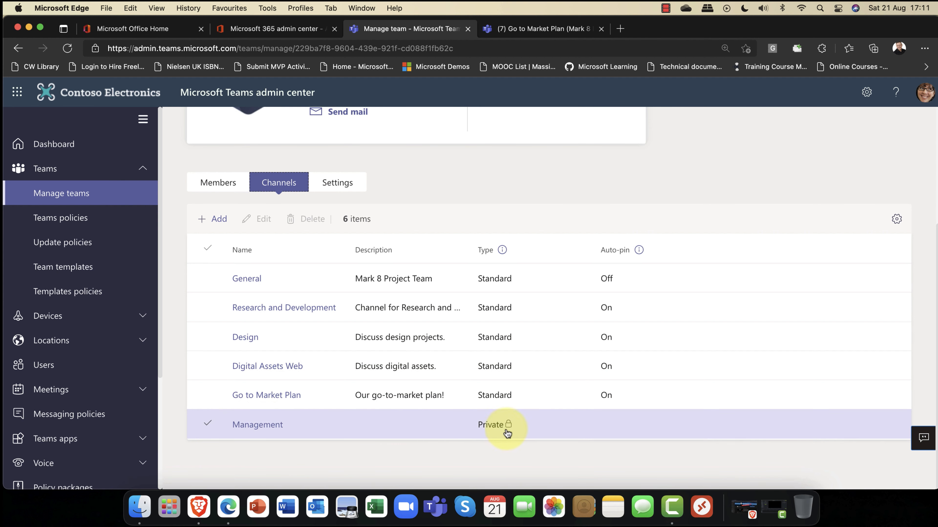
click(259, 425)
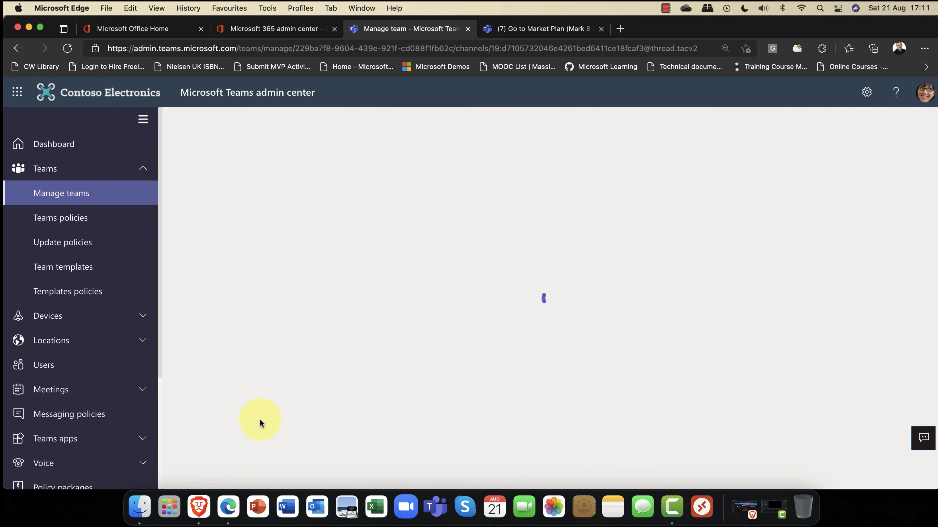
scroll(260, 423, down, 2)
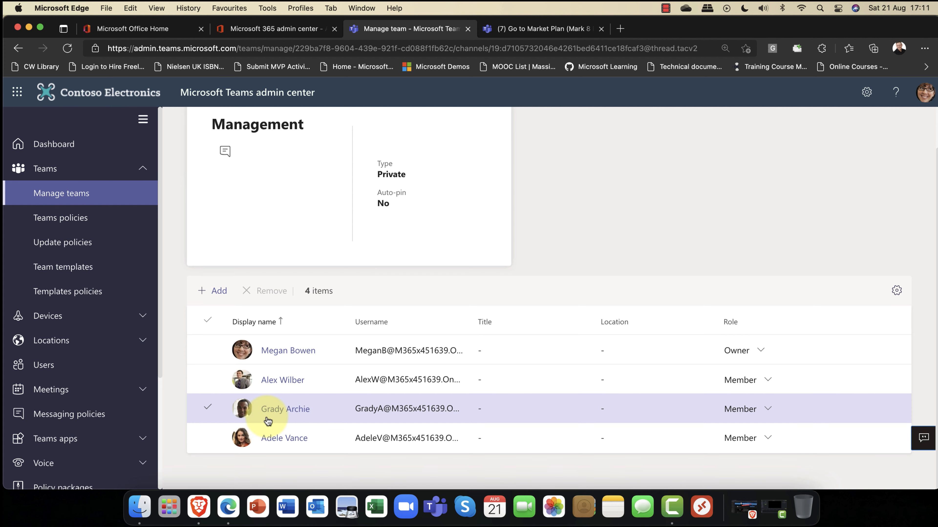
scroll(267, 421, up, 2)
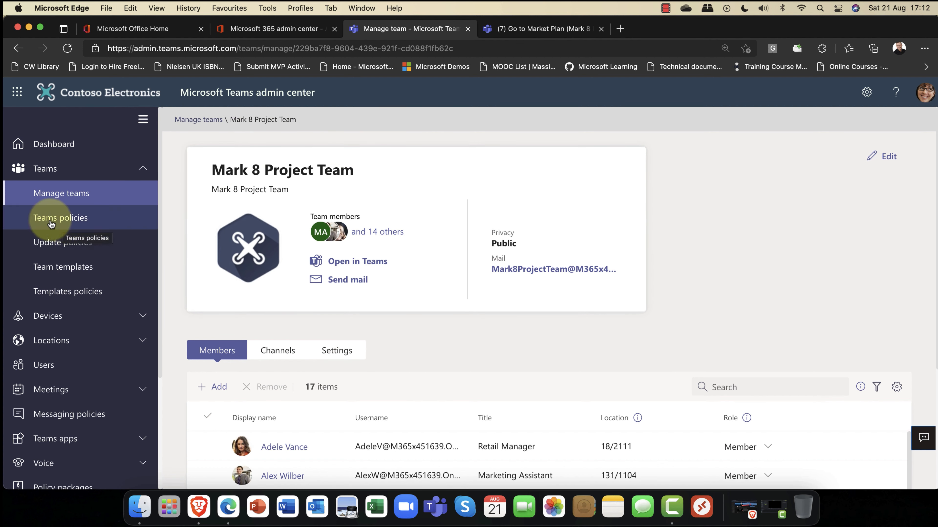
- Create a Teams policy named "Mark 8 team policy" with Create private channels set to On
click(69, 220)
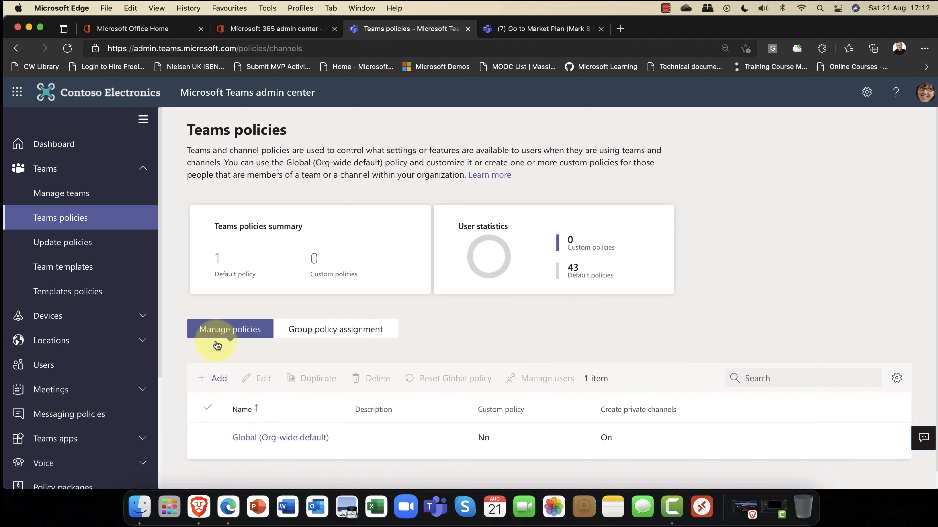
click(217, 382)
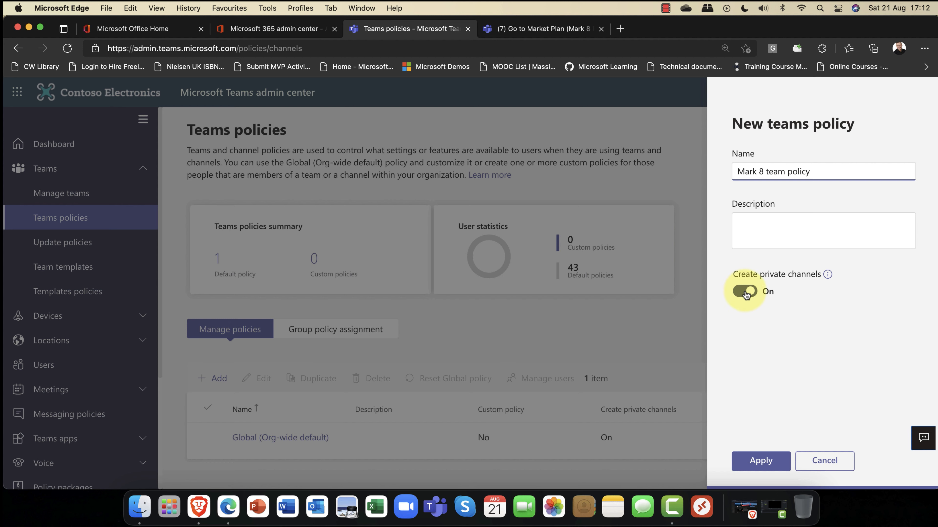
click(745, 291)
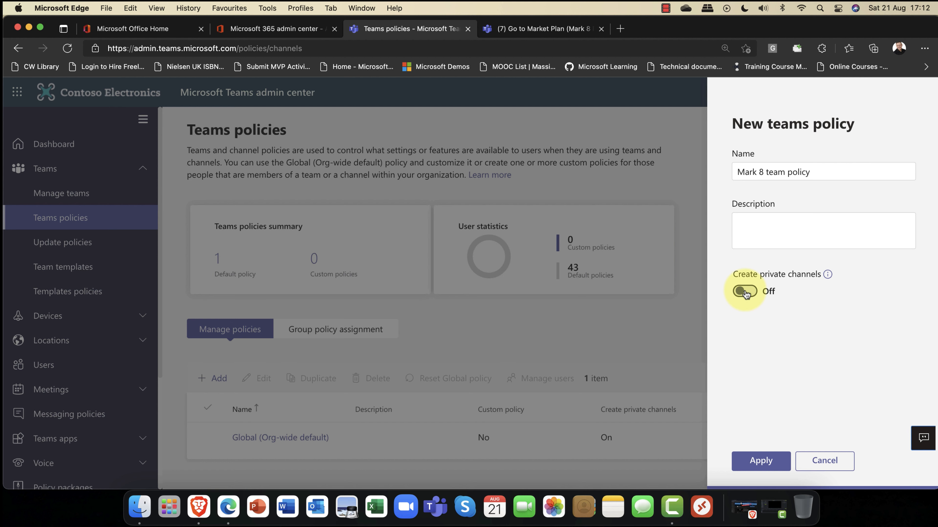
click(745, 291)
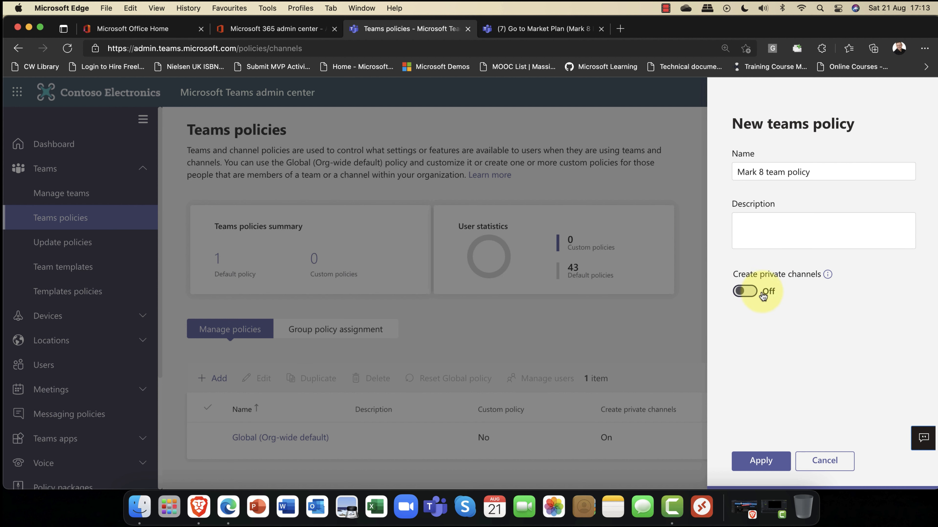
click(745, 292)
click(759, 460)
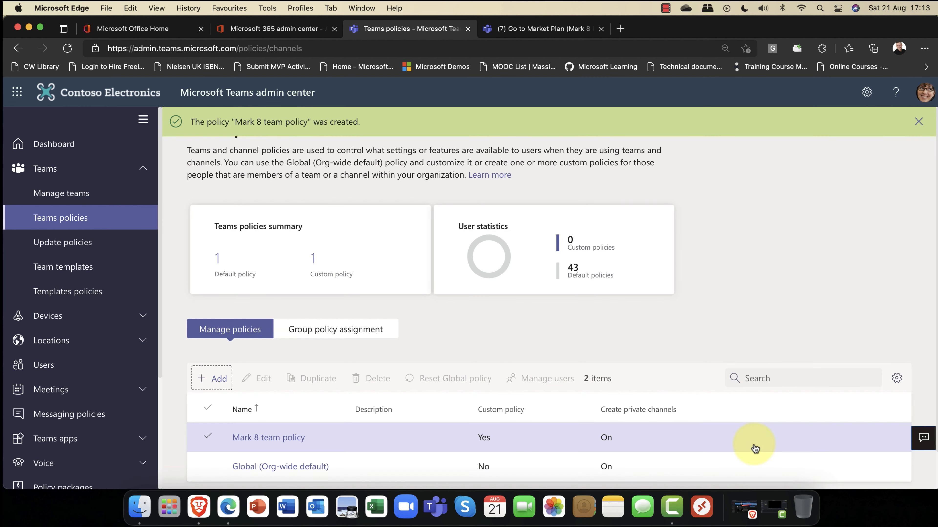
- View the Update policies page, and look through the available templates on the Team templates page
click(74, 243)
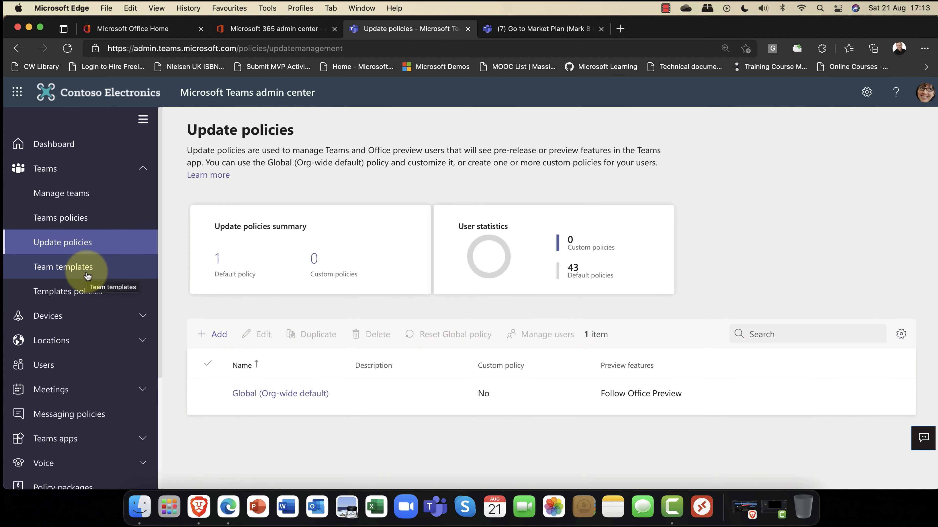
click(87, 276)
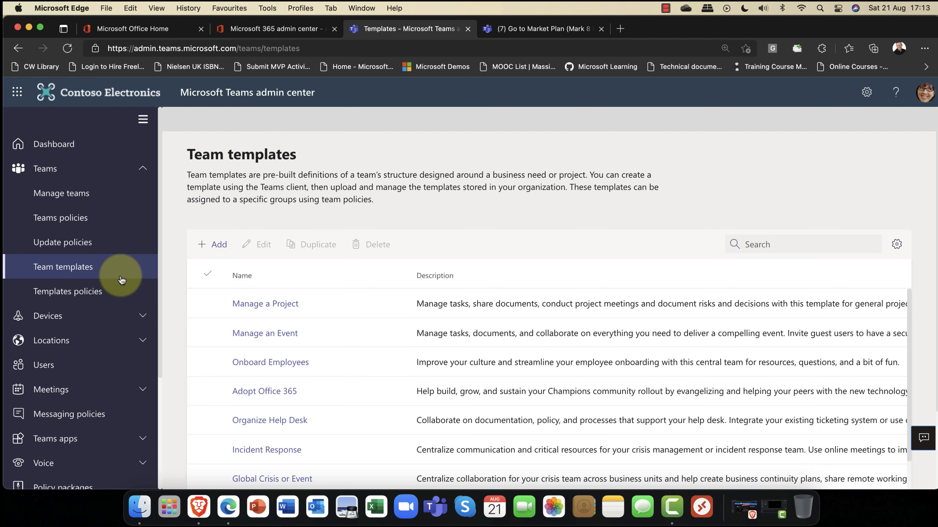
scroll(221, 298, down, 2)
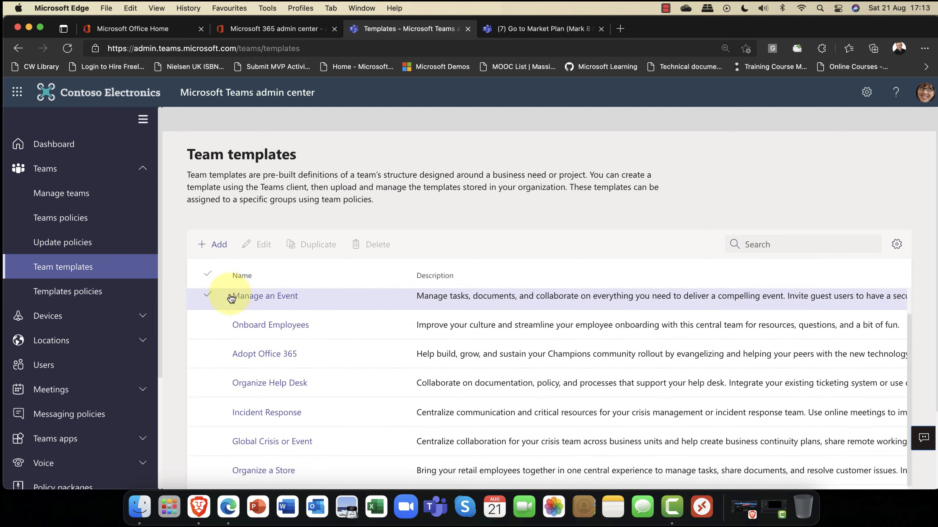
scroll(231, 298, down, 2)
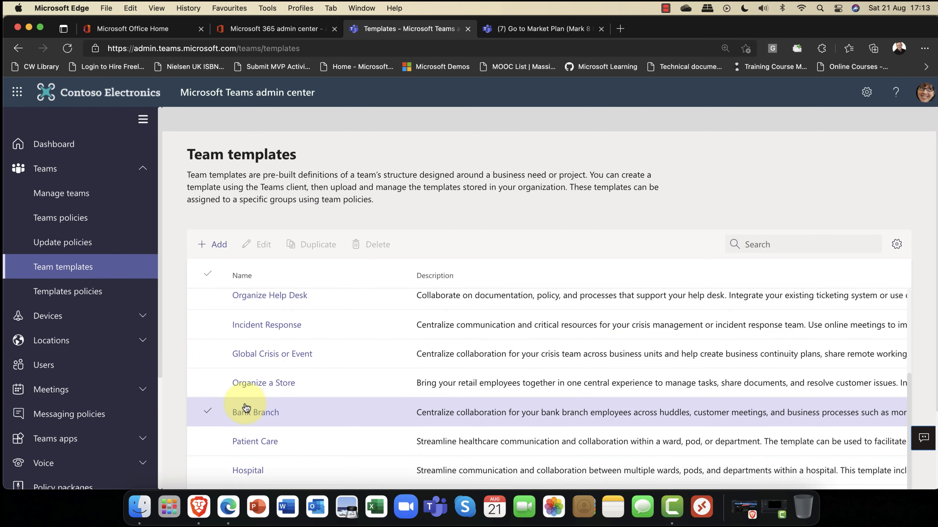
scroll(241, 410, up, 2)
scroll(245, 408, up, 2)
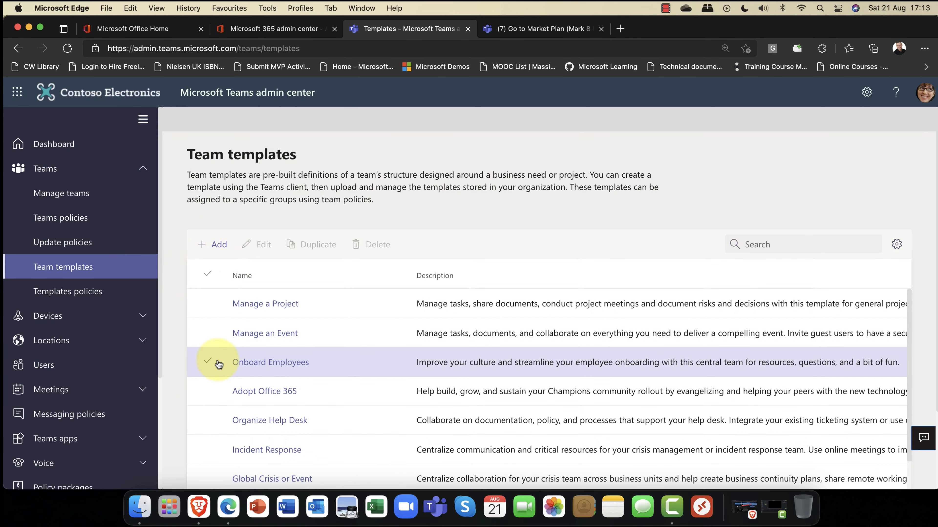
- Select the Onboard Employees template and look through the rest of the team templates list
click(209, 363)
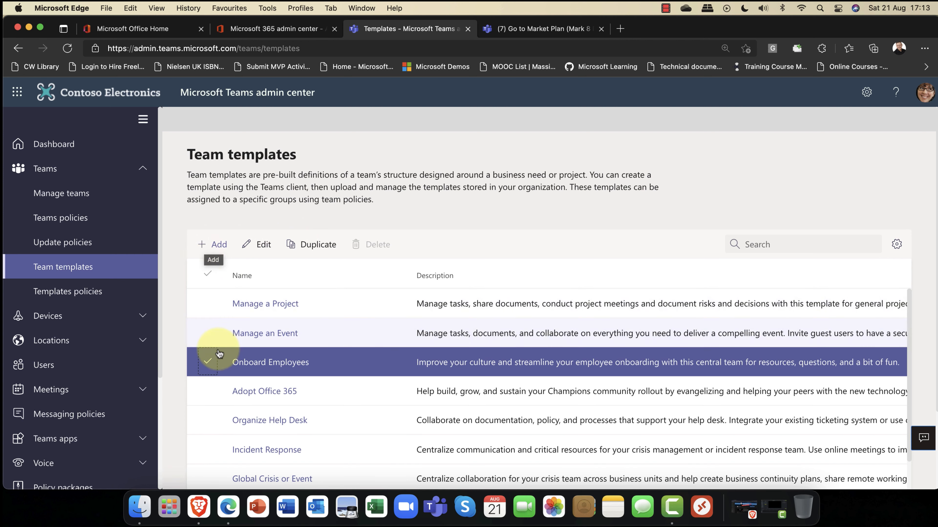
scroll(217, 357, down, 3)
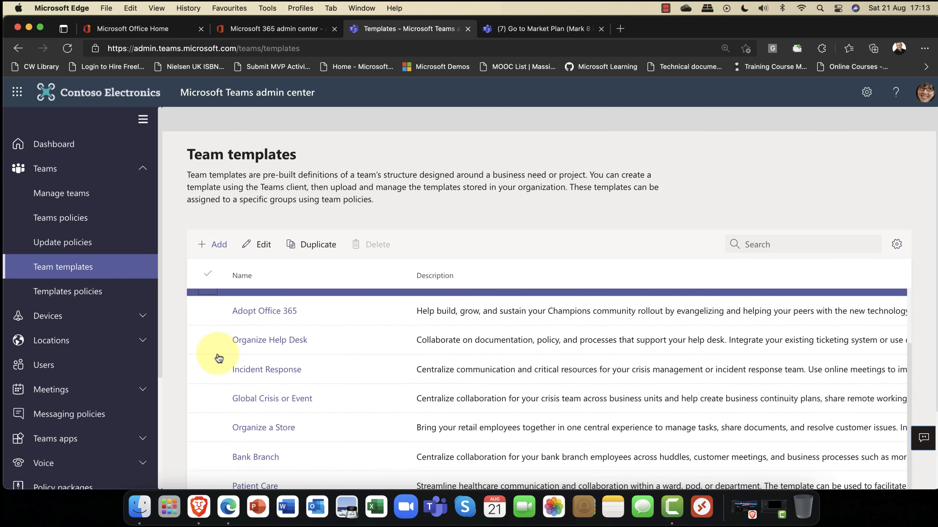
scroll(217, 357, up, 3)
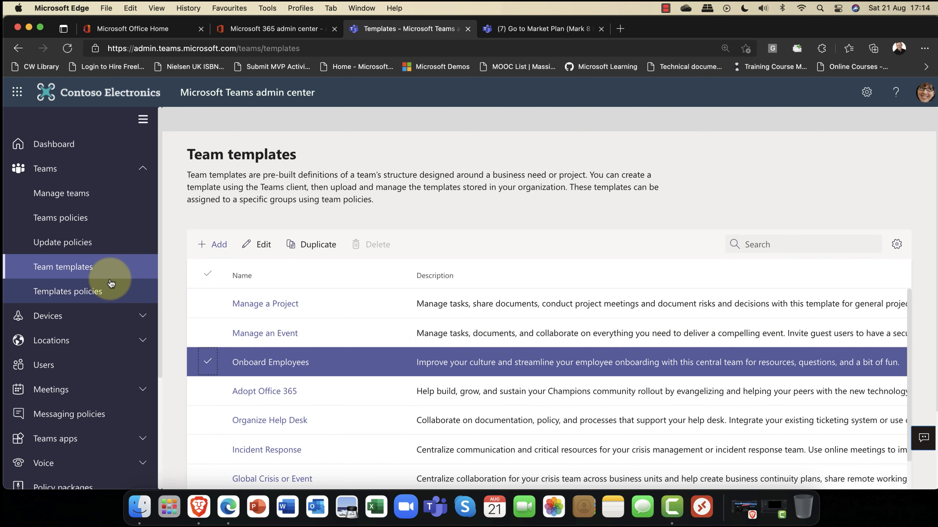
- Open the Global (Org-wide default) templates policy and look through its viewable templates
click(50, 294)
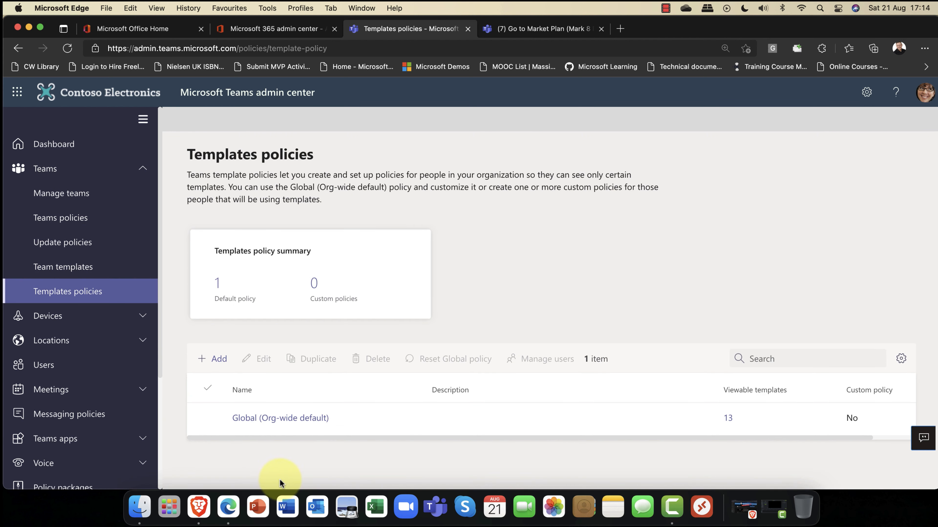
click(290, 421)
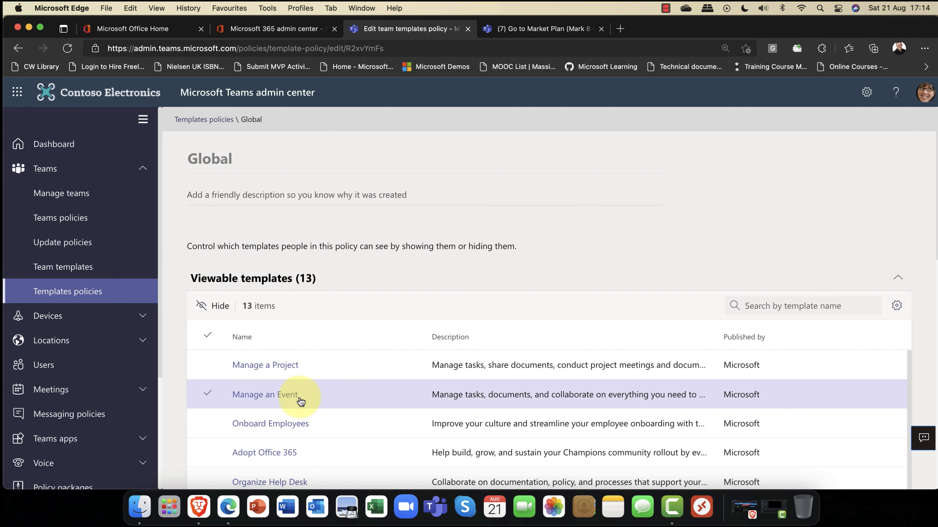
scroll(300, 402, down, 3)
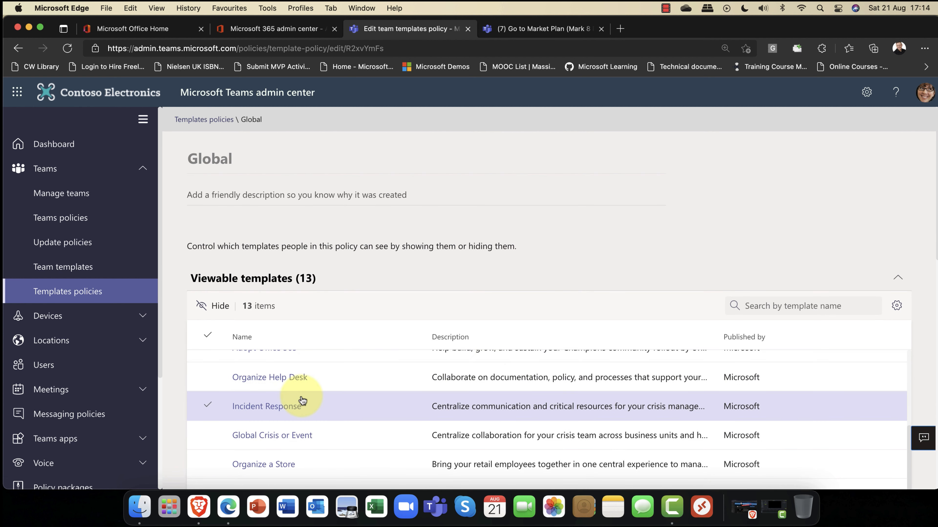
- Open the Incident Response template and examine its channels and included apps
click(260, 406)
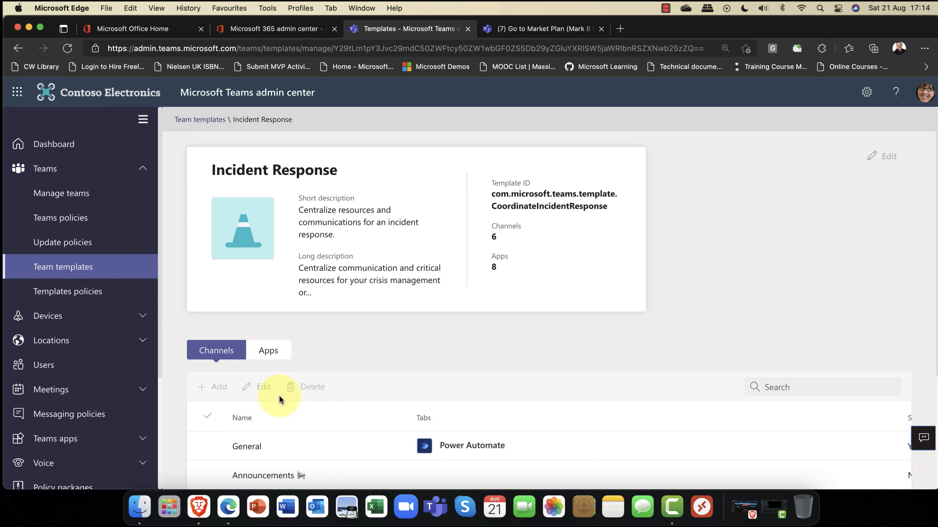
scroll(283, 397, down, 3)
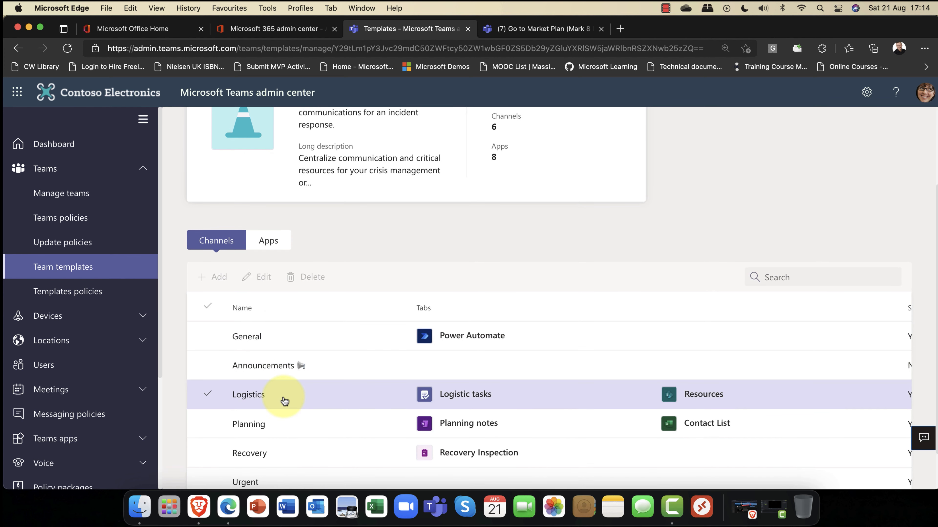
scroll(284, 401, down, 2)
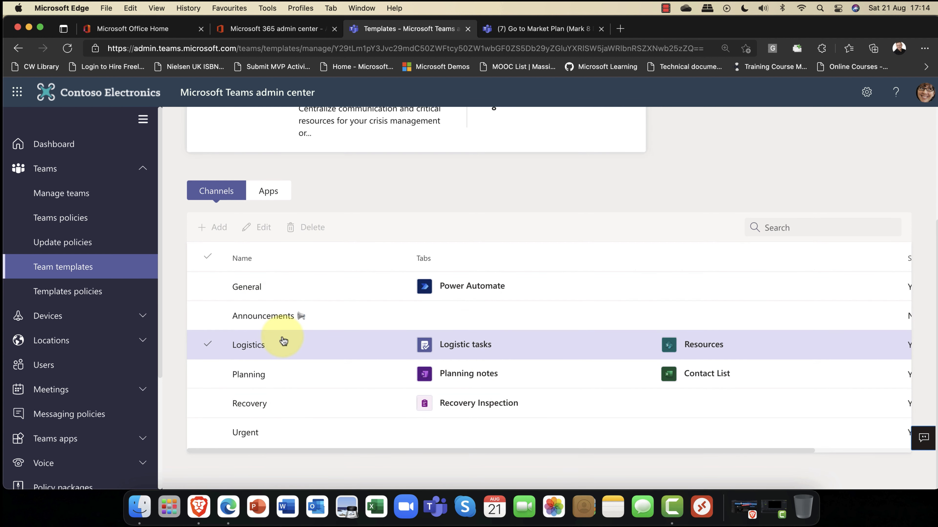
click(284, 191)
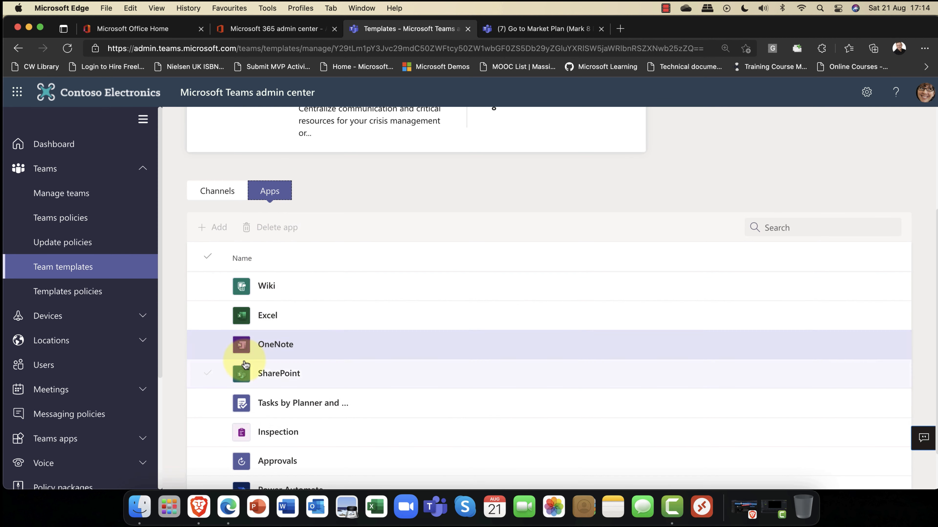
click(253, 355)
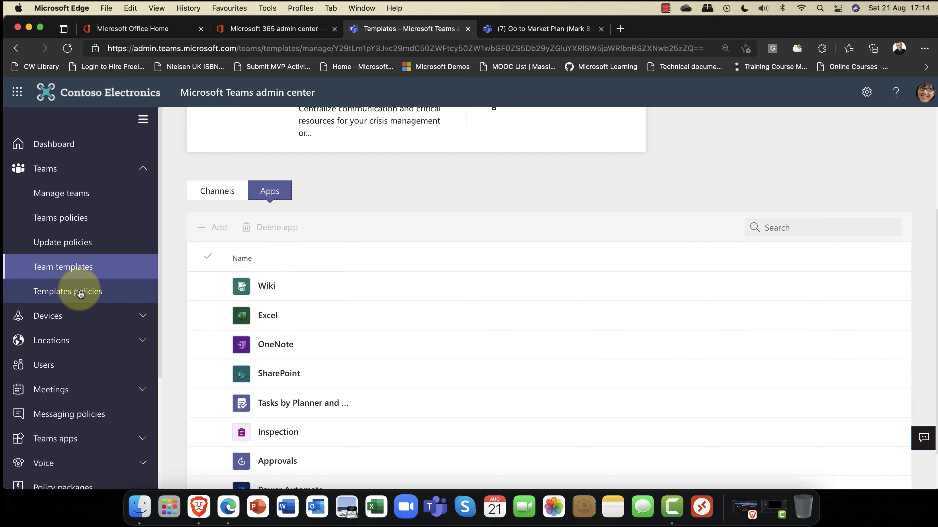
- Leave the template, look over the device types under Devices, and open the IP phones page
click(92, 294)
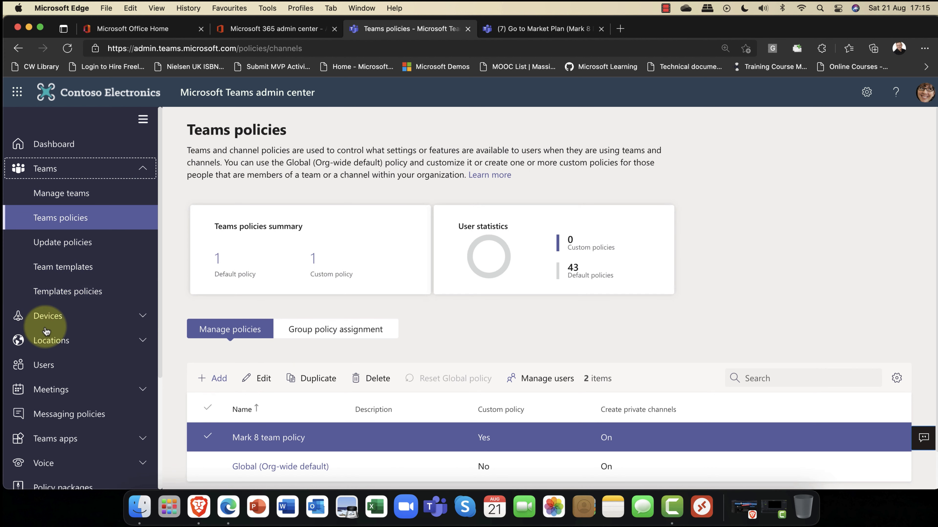
click(54, 318)
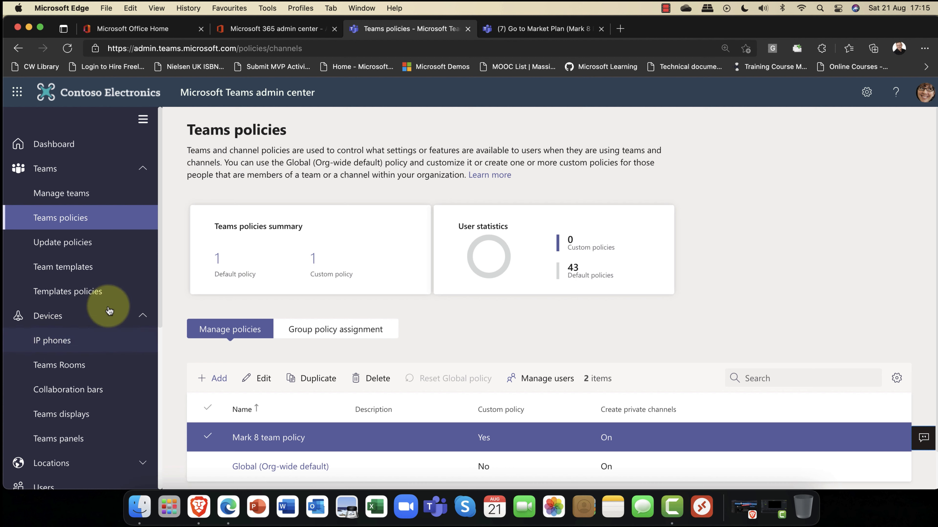
scroll(108, 309, down, 3)
scroll(107, 309, down, 2)
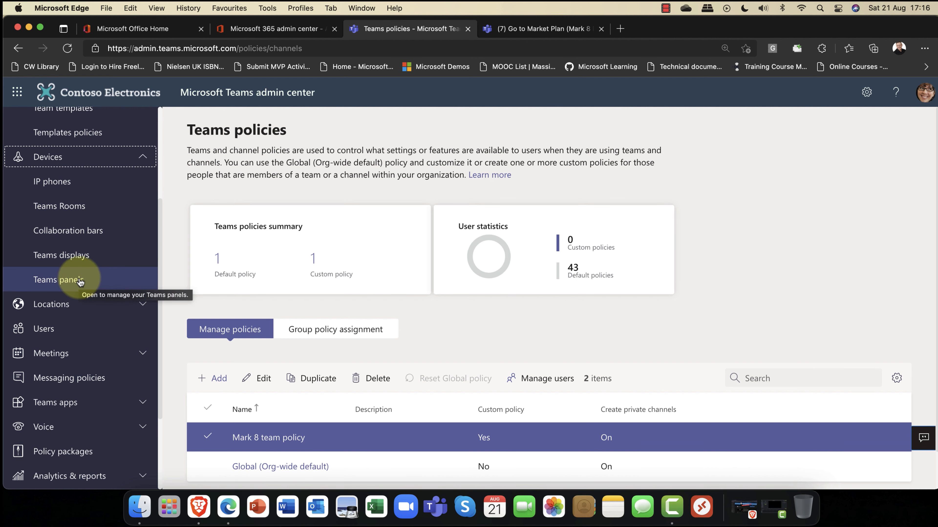
click(72, 187)
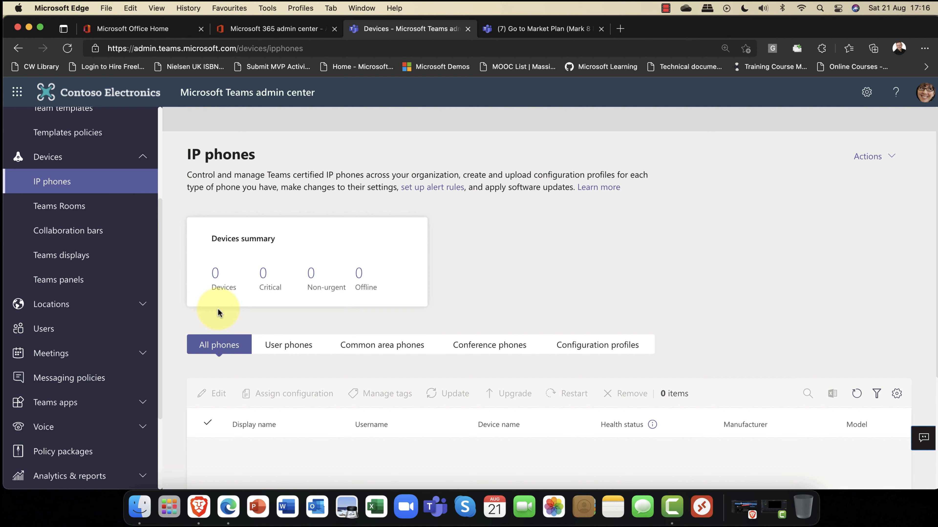
- Start a new IP phone configuration profile named "head office profile"
click(612, 349)
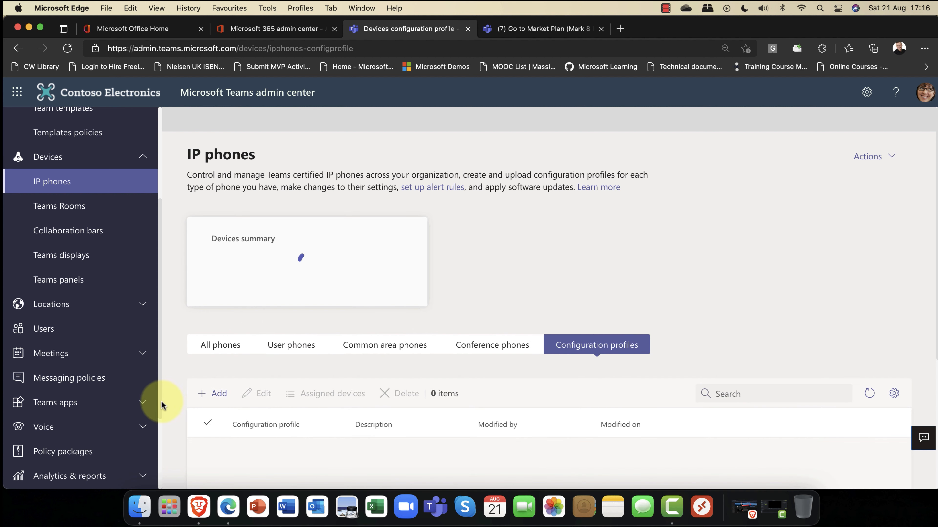
click(283, 426)
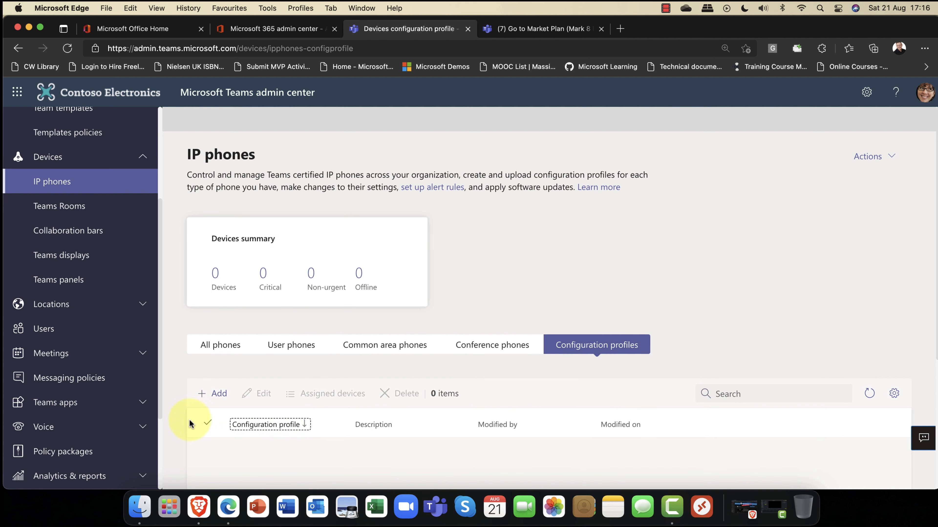
click(203, 424)
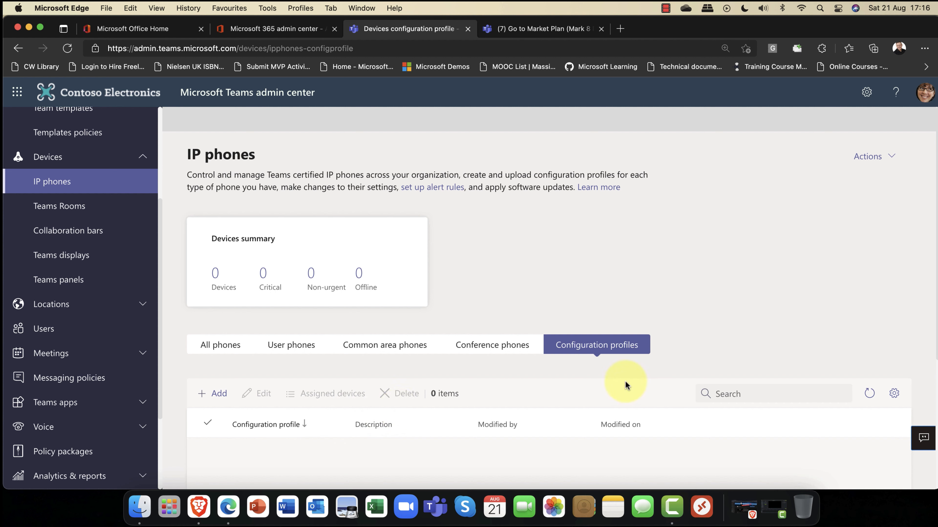
click(217, 393)
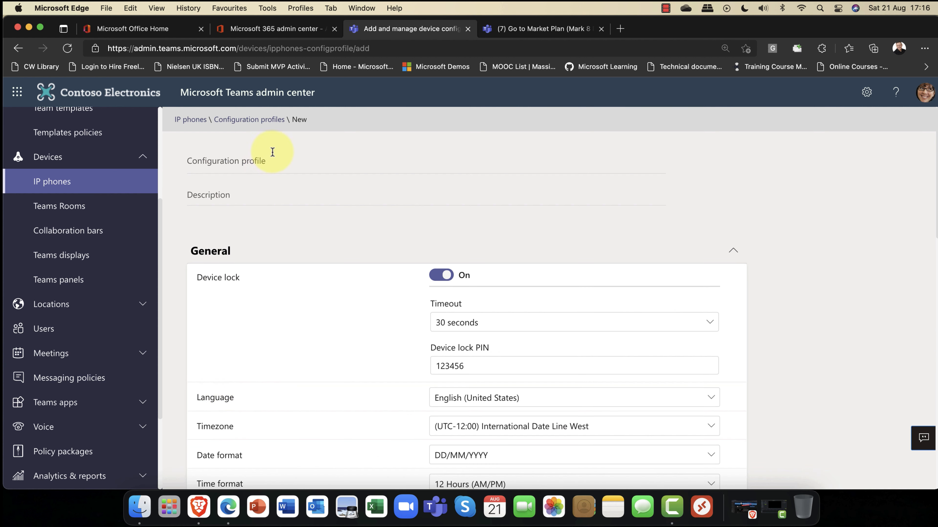
click(270, 163)
text(hea)
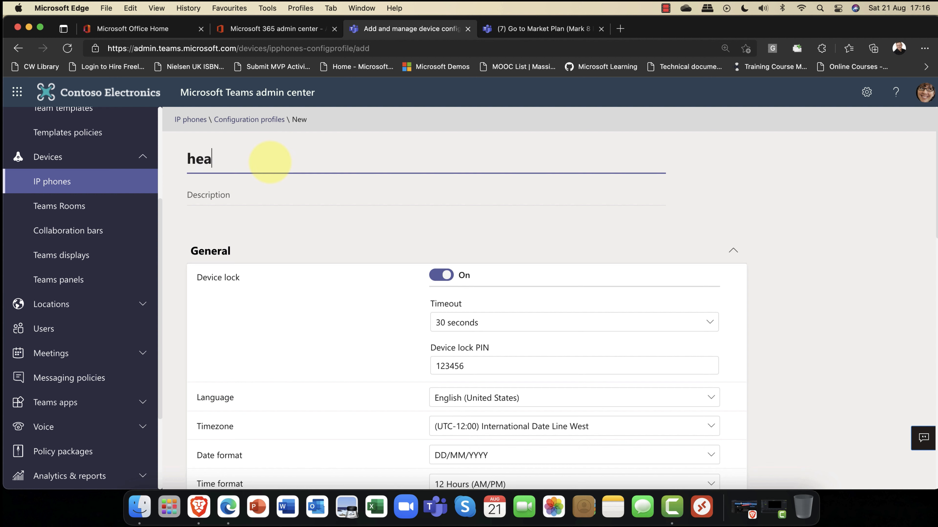
text(d office profile)
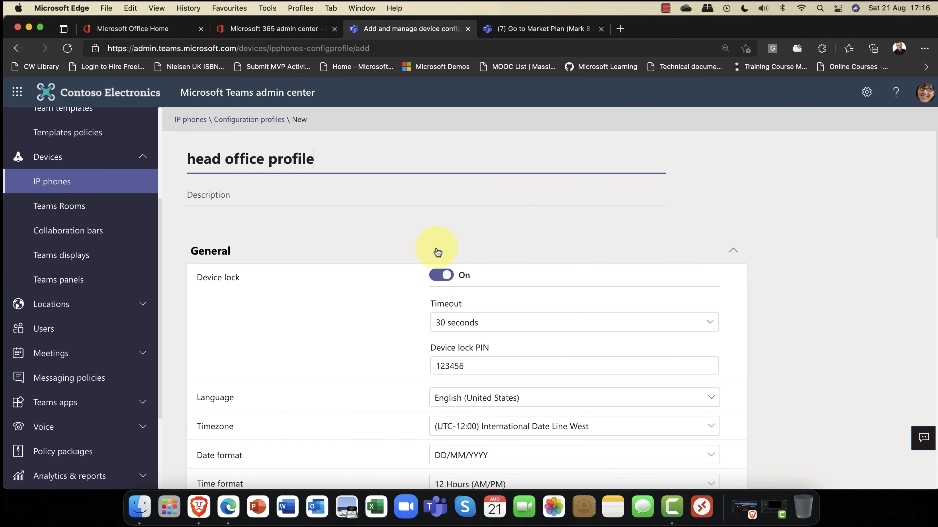
- Examine the new profile's General, Device settings and Network settings sections, including language, office hours and DHCP options
scroll(416, 247, down, 5)
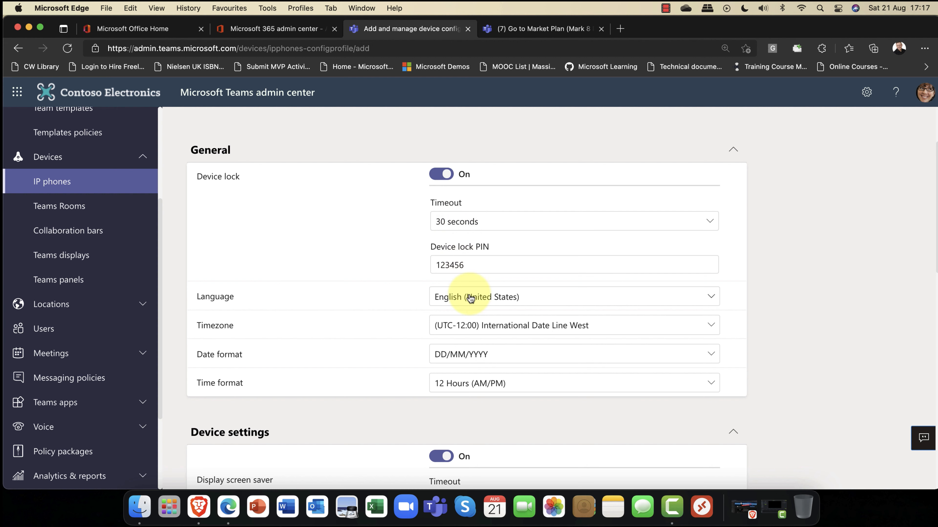
scroll(470, 297, down, 3)
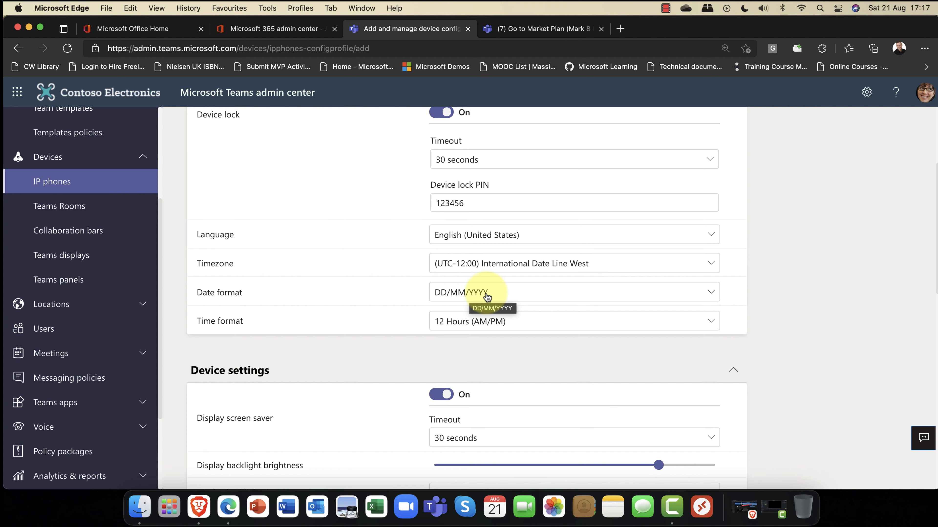
scroll(487, 295, down, 2)
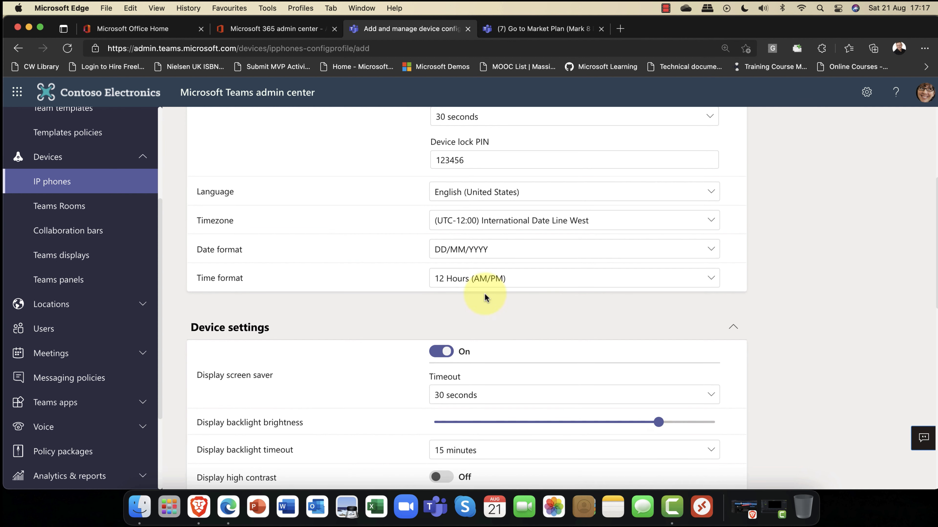
click(548, 192)
click(541, 193)
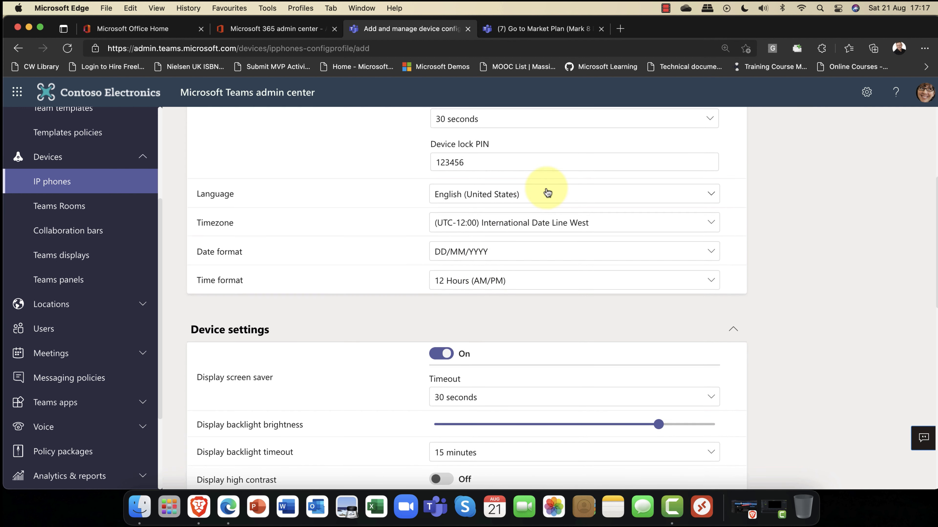
scroll(572, 206, down, 6)
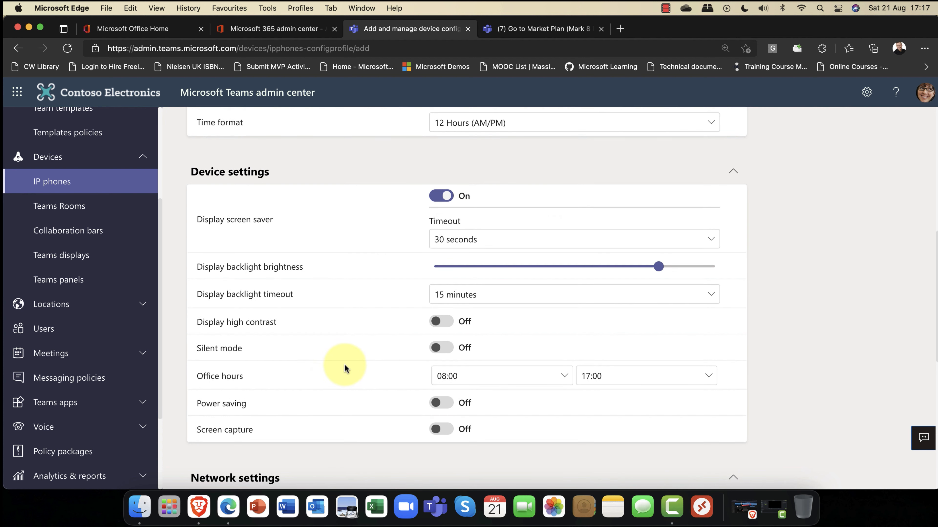
scroll(345, 366, down, 4)
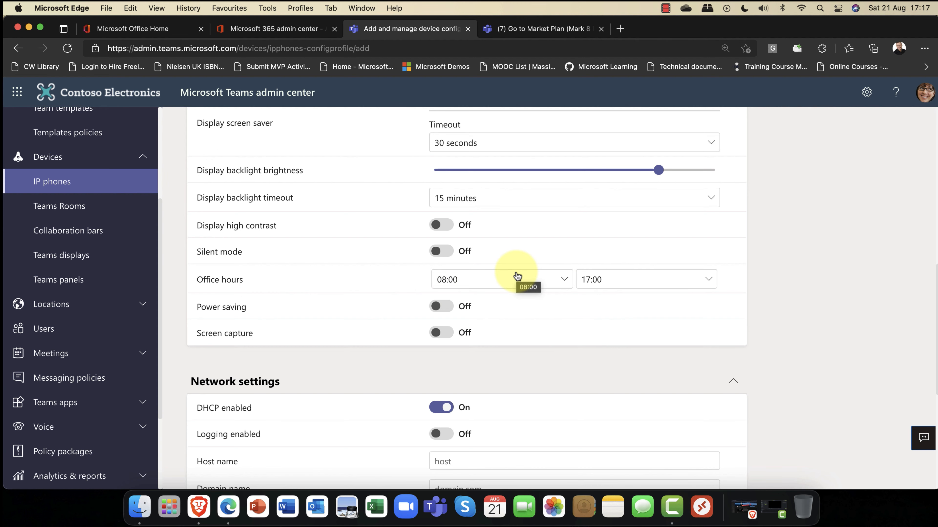
scroll(515, 273, down, 10)
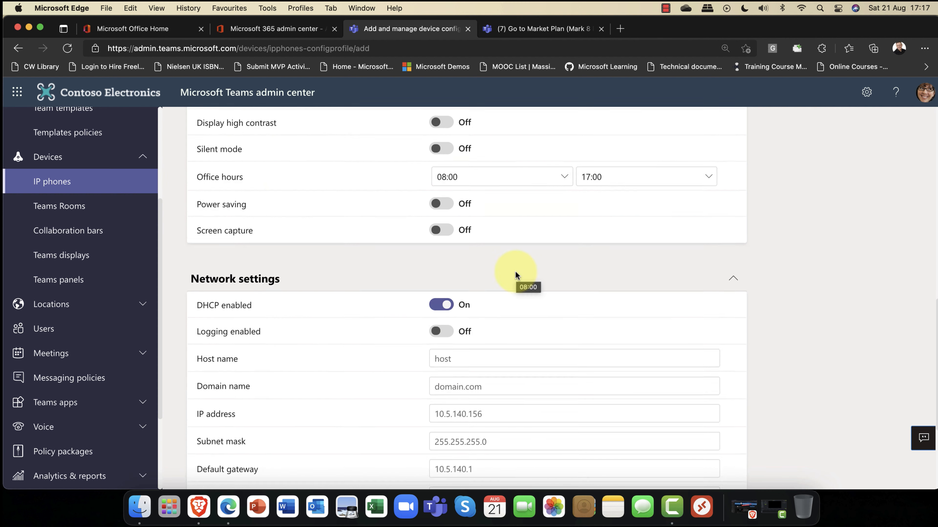
scroll(515, 274, up, 2)
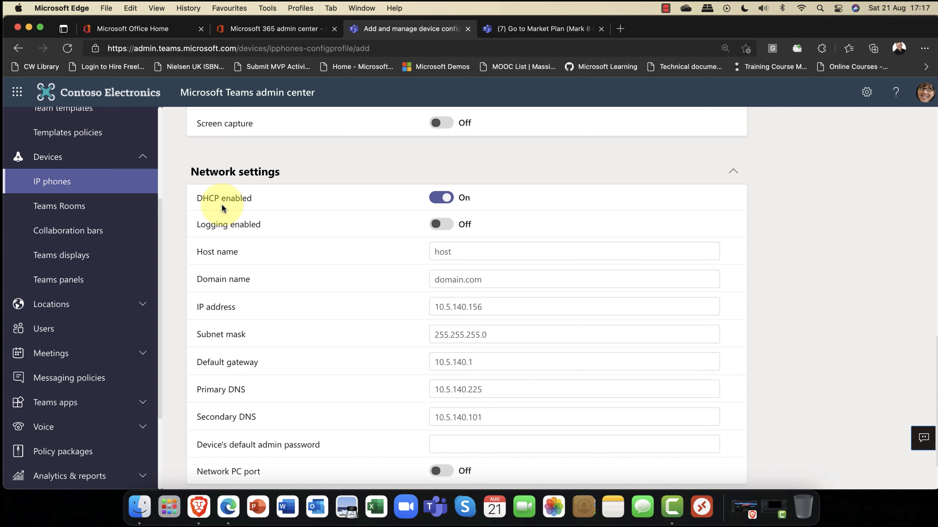
scroll(221, 207, up, 15)
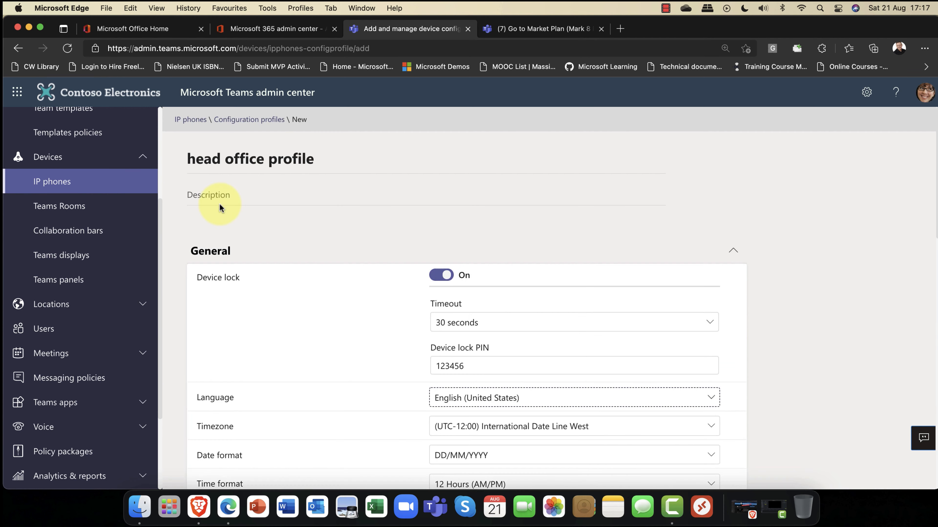
- Save the head office profile with its default settings
scroll(219, 208, down, 1)
scroll(220, 209, down, 15)
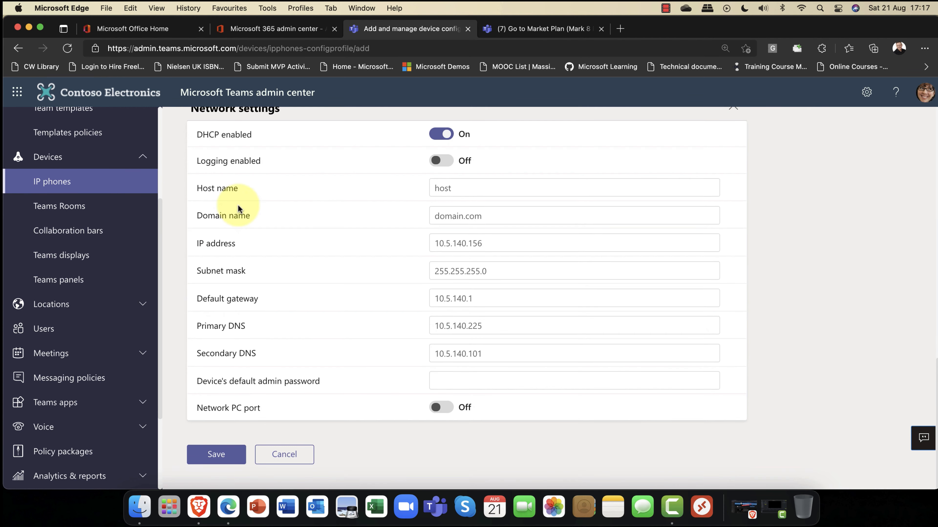
click(216, 454)
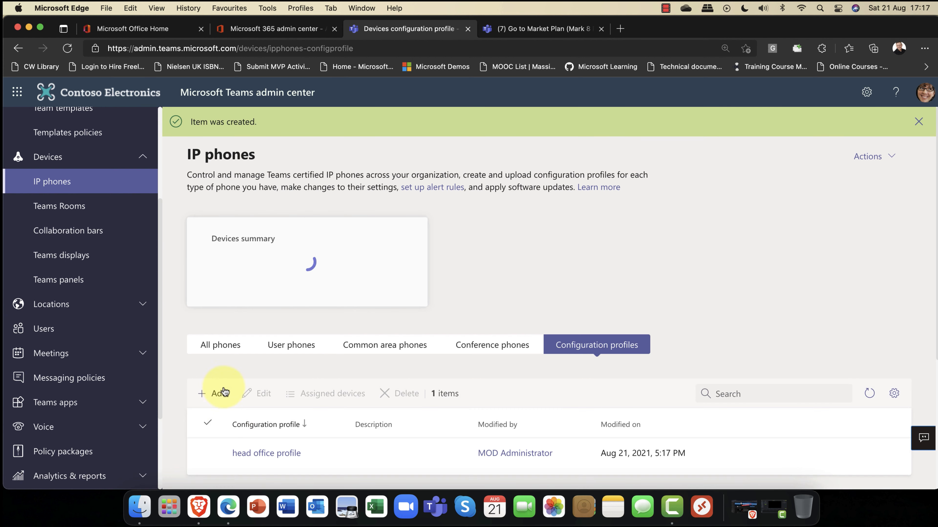
- View the list of all IP phones, and open the Users page of the Teams admin center
click(237, 343)
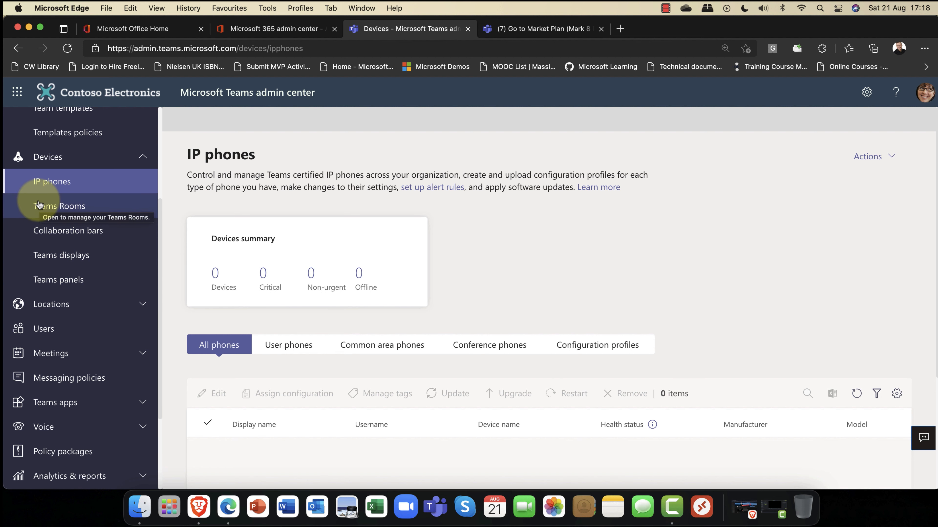
click(144, 157)
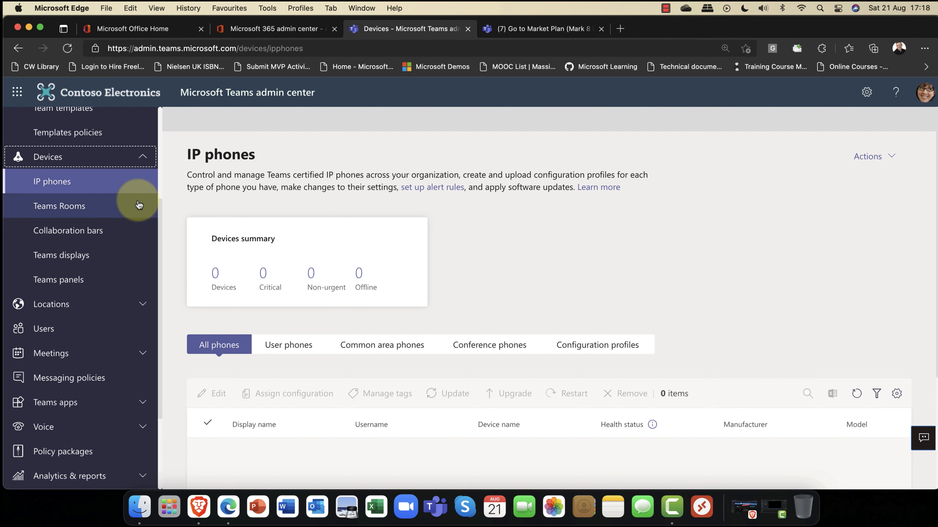
scroll(138, 204, down, 5)
click(51, 213)
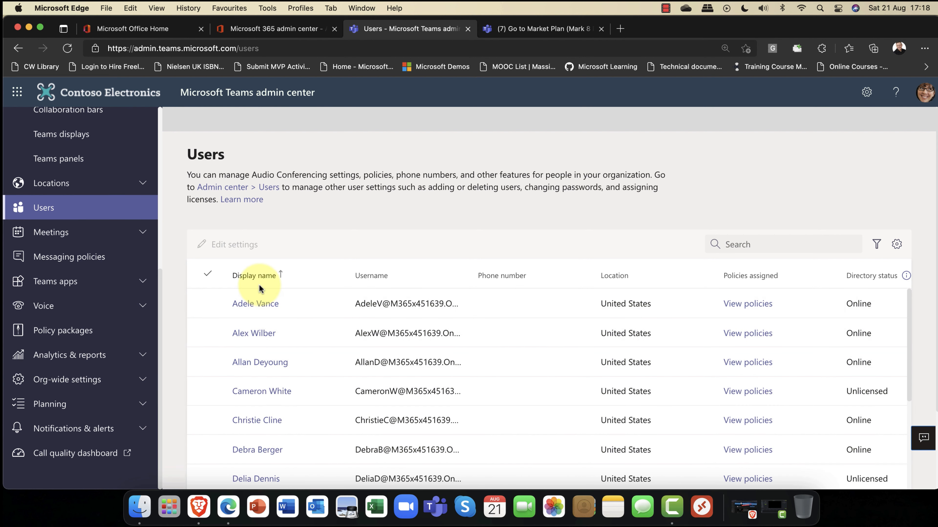
- Open the first listed user's profile and examine the Audio Conferencing and Teams upgrade settings of the account
click(260, 303)
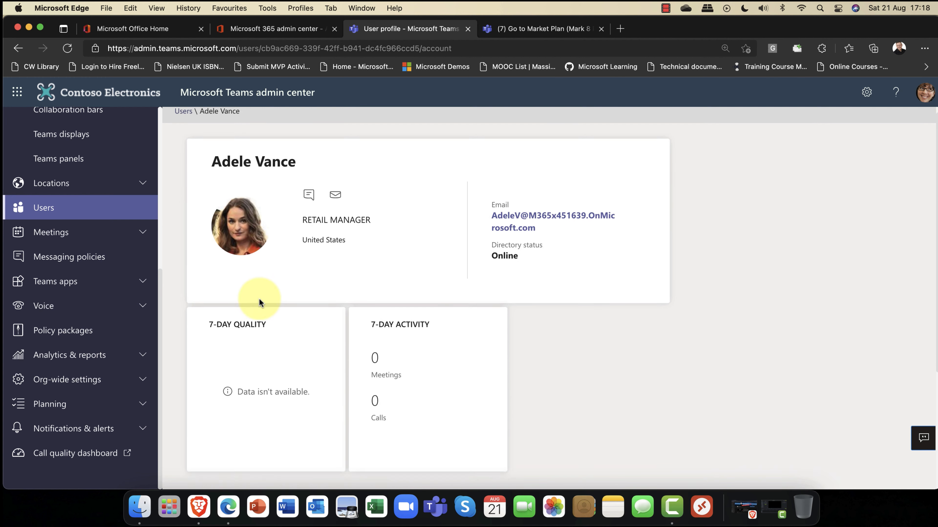
scroll(259, 302, down, 4)
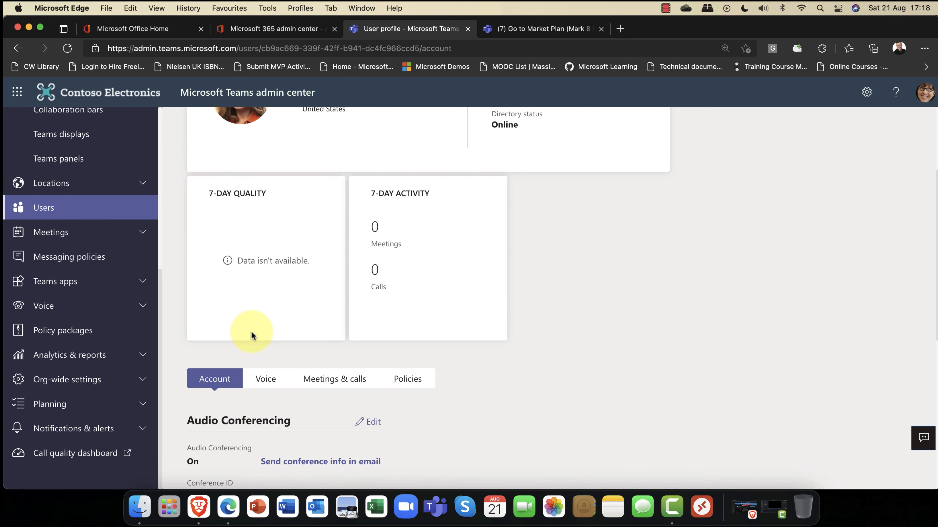
scroll(231, 386, down, 5)
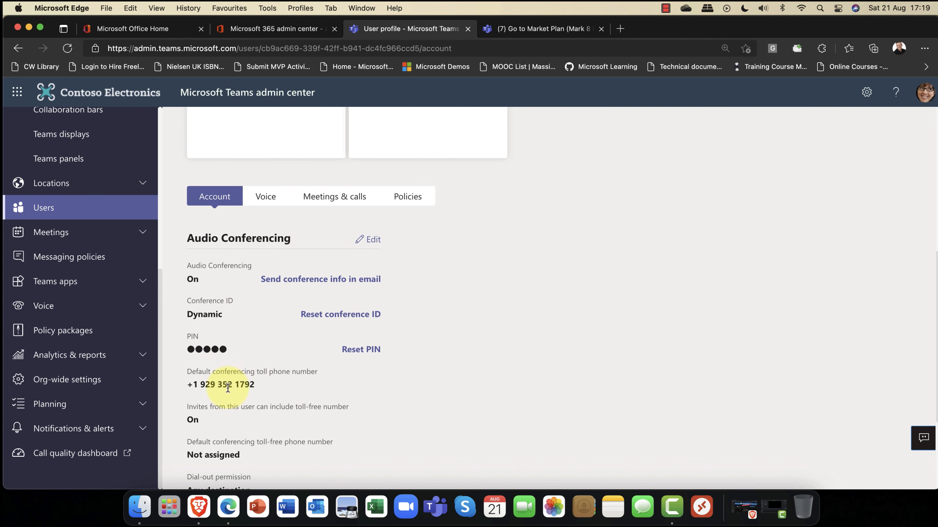
scroll(228, 387, down, 1)
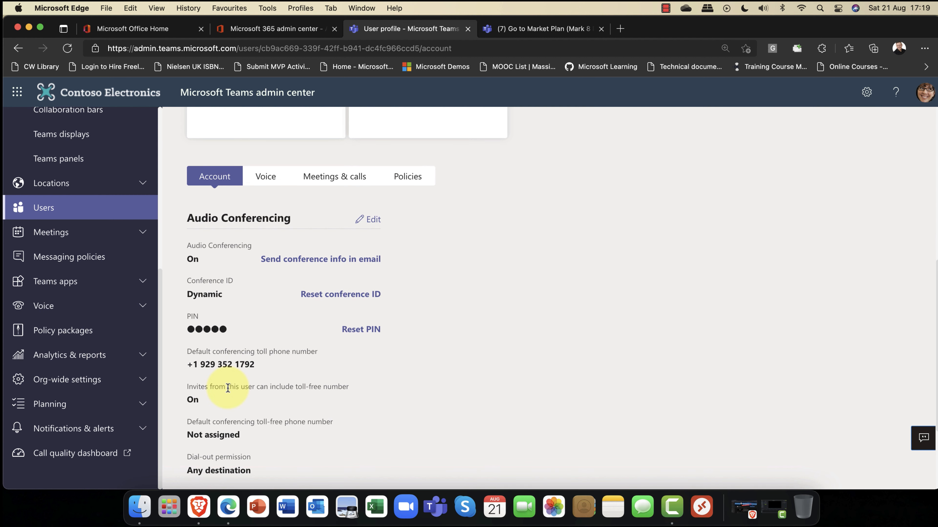
scroll(228, 388, down, 5)
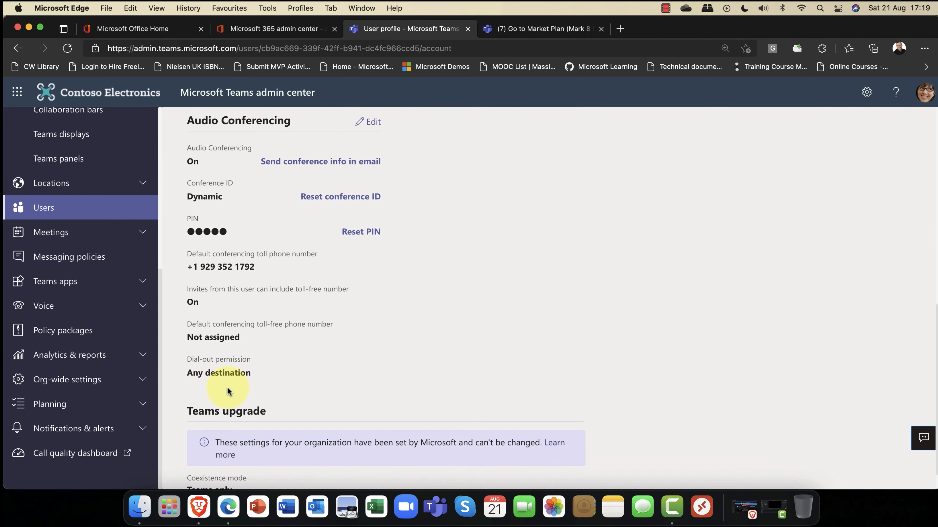
scroll(227, 387, down, 2)
scroll(227, 387, up, 8)
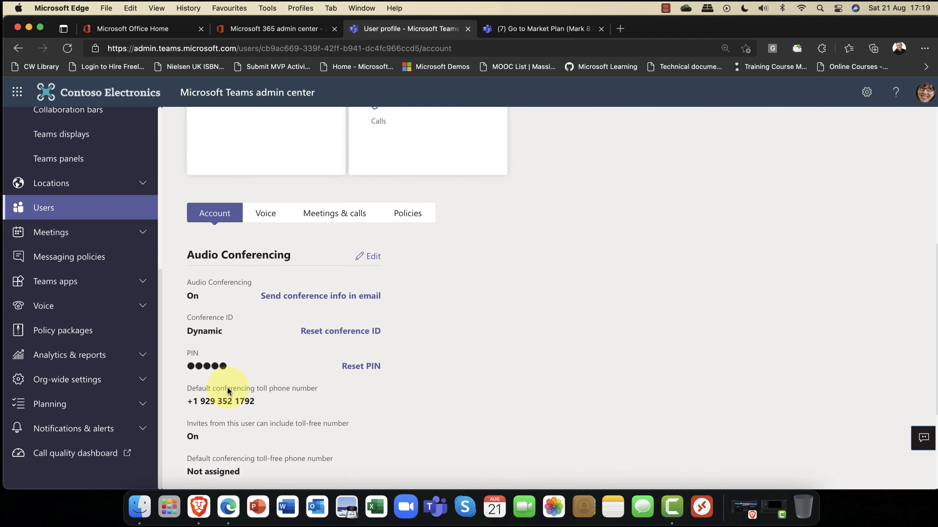
- Examine the user's Voice settings, including the dial-out options for outbound calling, keeping Any destination
click(274, 218)
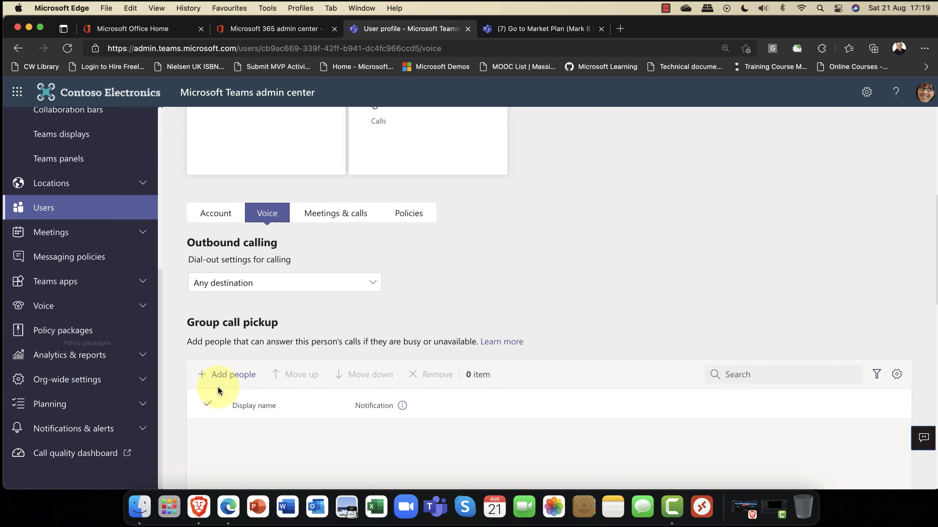
click(370, 285)
scroll(370, 285, down, 1)
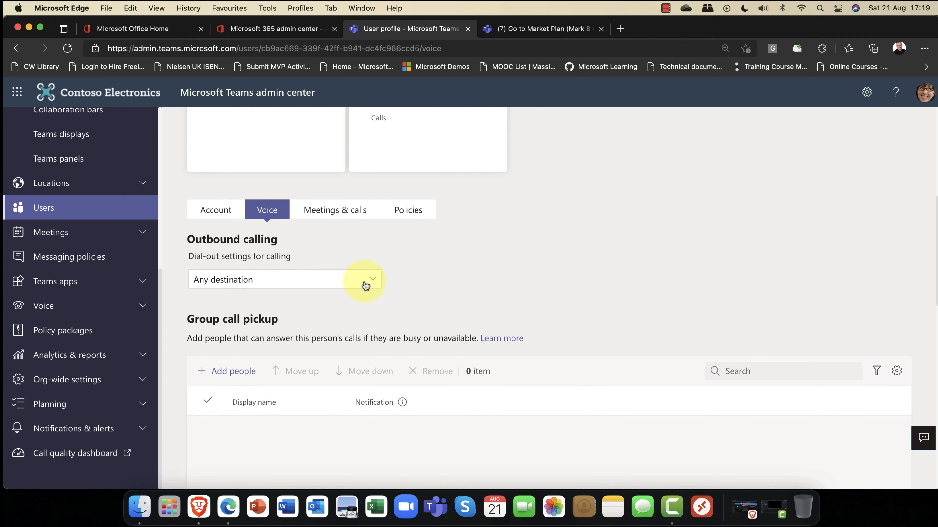
scroll(363, 285, down, 1)
click(247, 276)
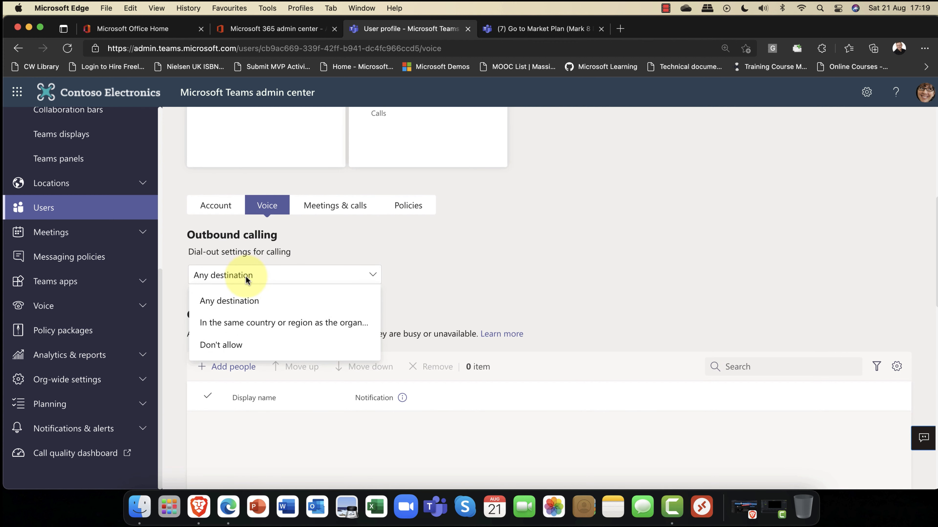
click(245, 300)
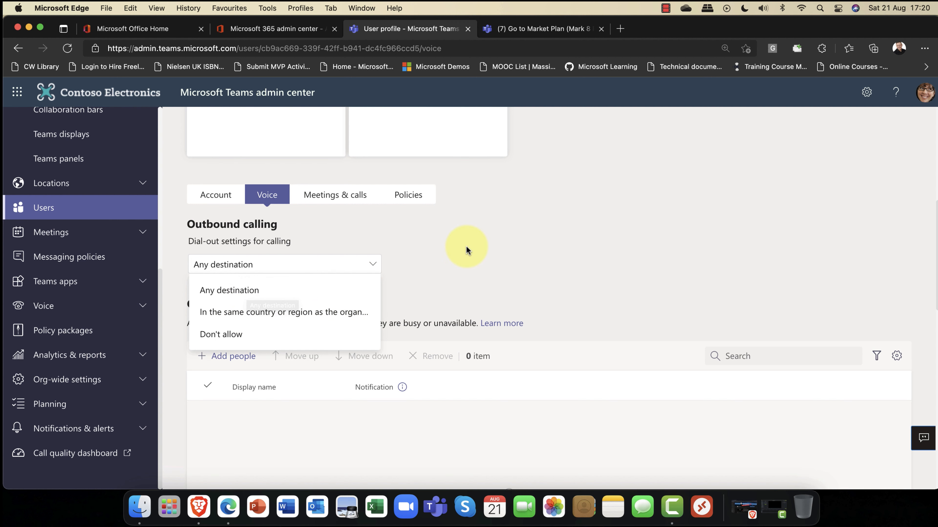
key(Escape)
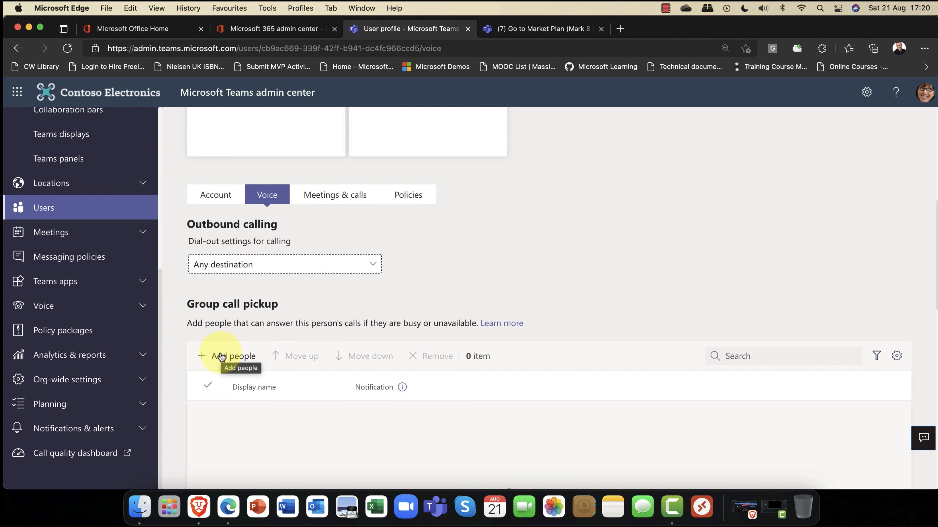
- Add two colleagues to the user's group call pickup list and apply the change
click(233, 356)
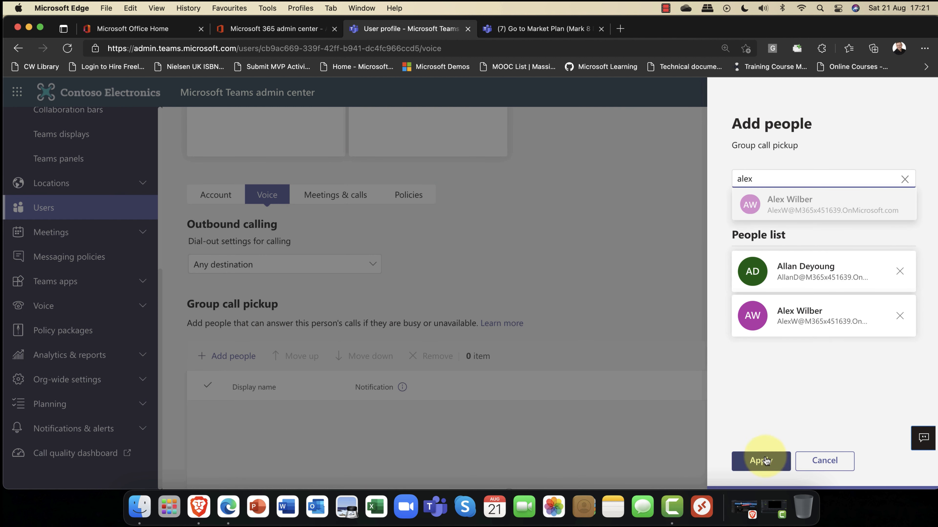
click(761, 461)
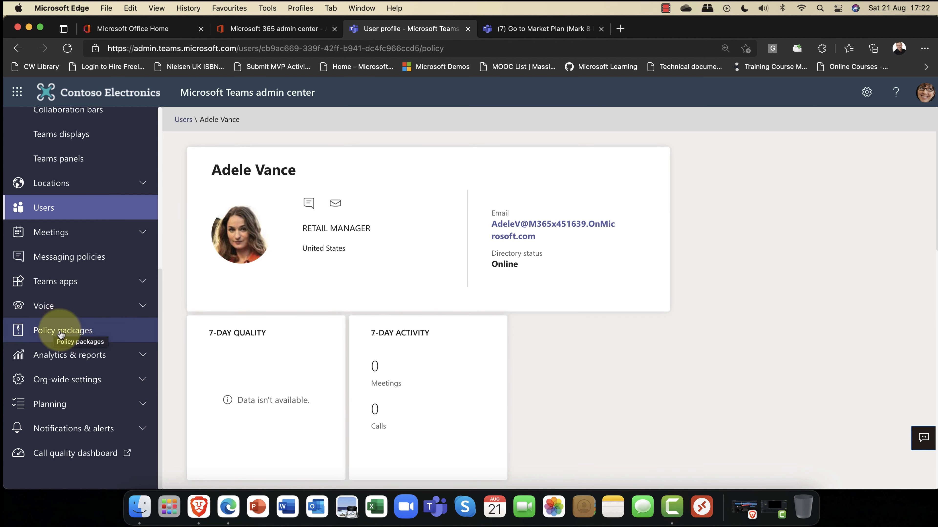
- Look through the available policy packages and view the policies assigned in the Healthcare clinical worker package
click(60, 333)
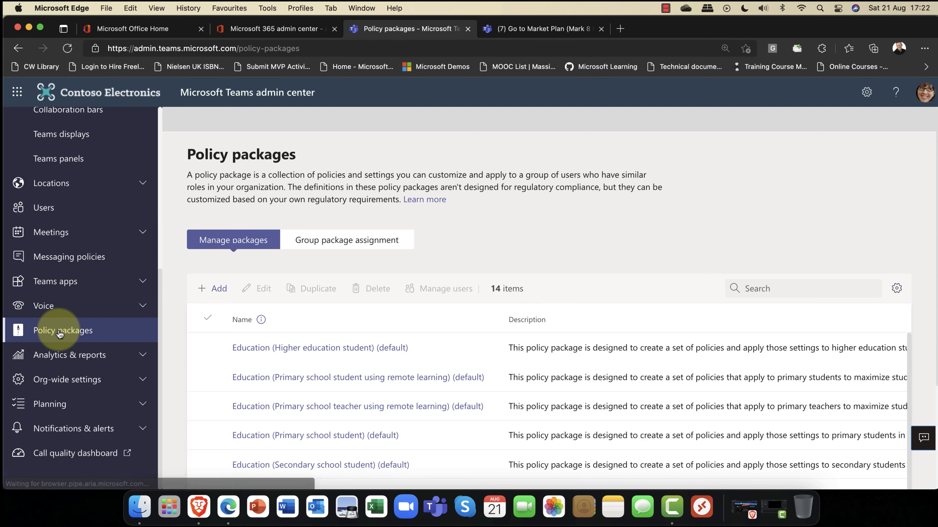
scroll(258, 345, down, 2)
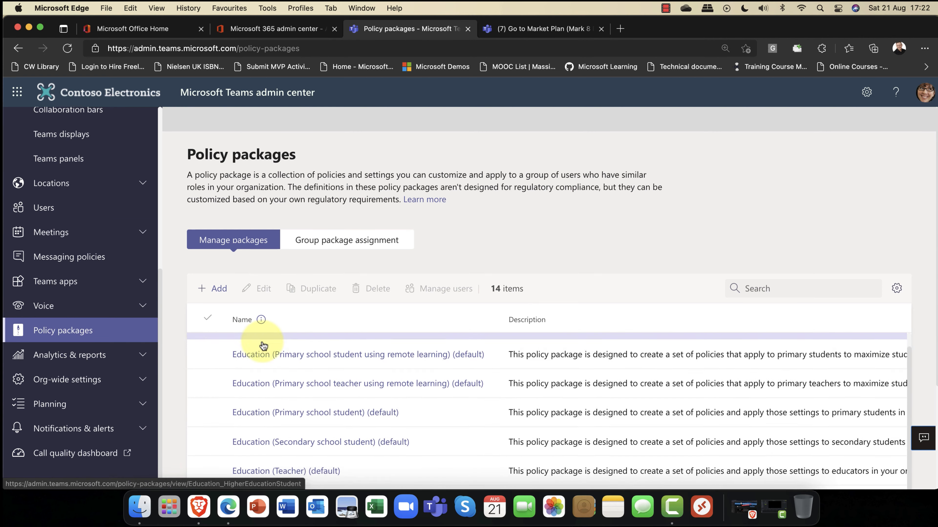
scroll(264, 345, down, 3)
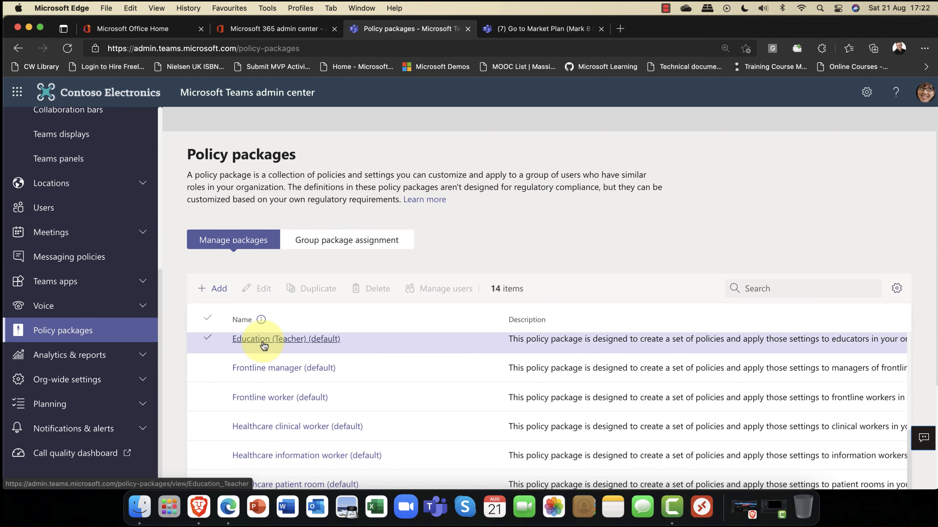
scroll(264, 345, down, 2)
scroll(264, 346, down, 2)
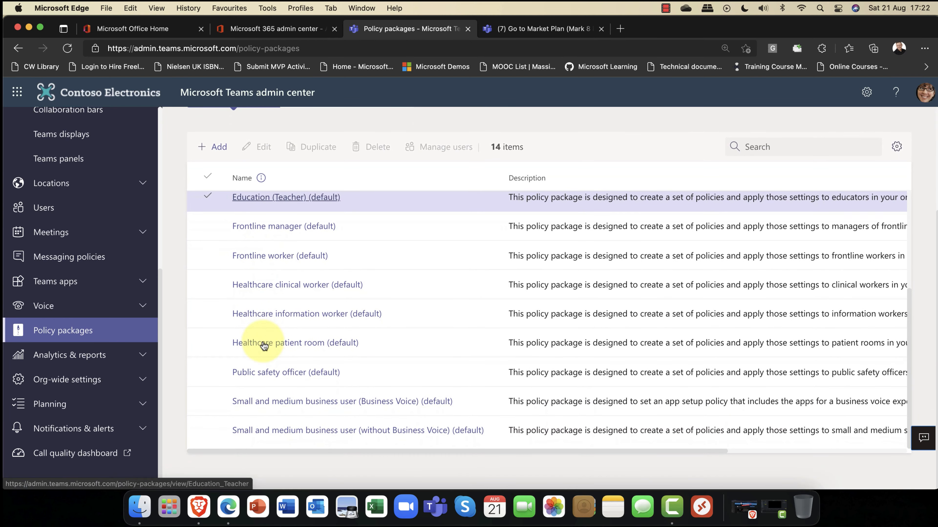
scroll(264, 345, up, 2)
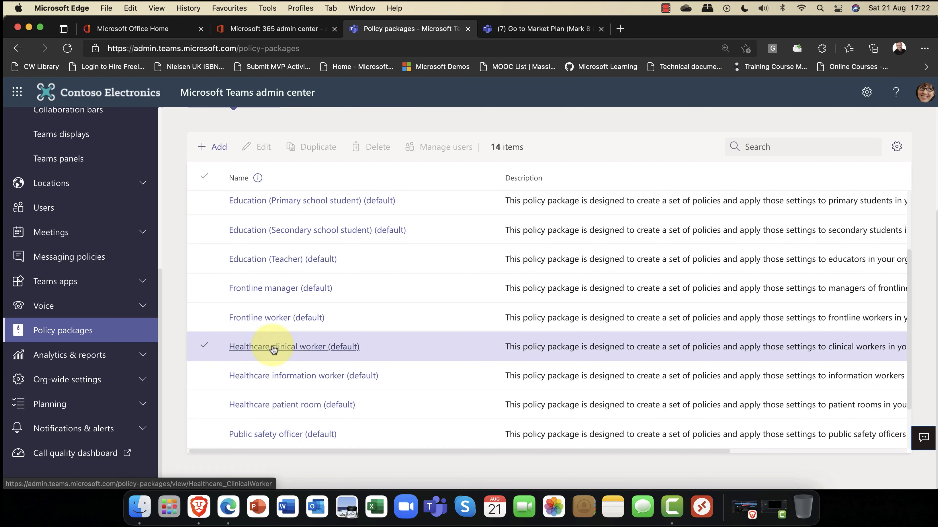
click(273, 348)
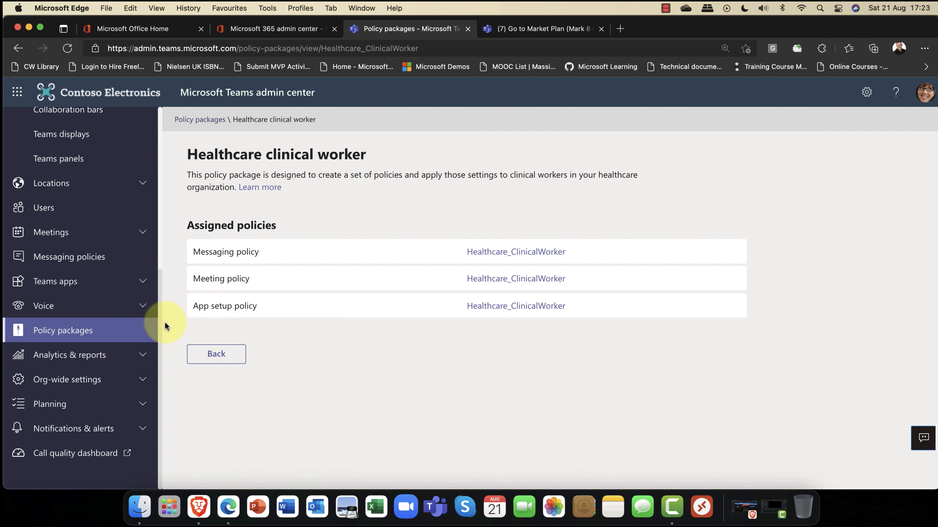
- Open the usage reports under Analytics & reports to view the Teams user activity report for the last 30 days
click(74, 355)
scroll(144, 417, up, 2)
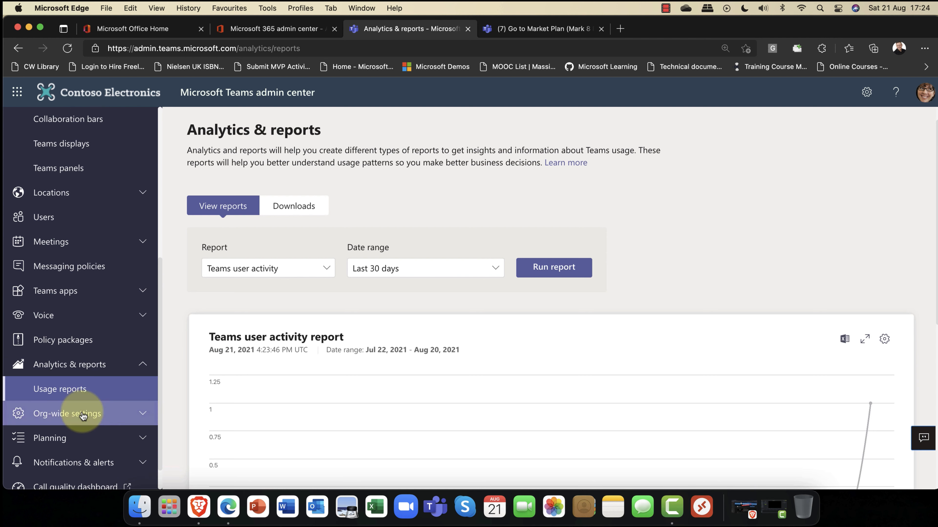
- Look over the available org-wide settings pages and open the External access settings
click(80, 415)
scroll(124, 399, down, 5)
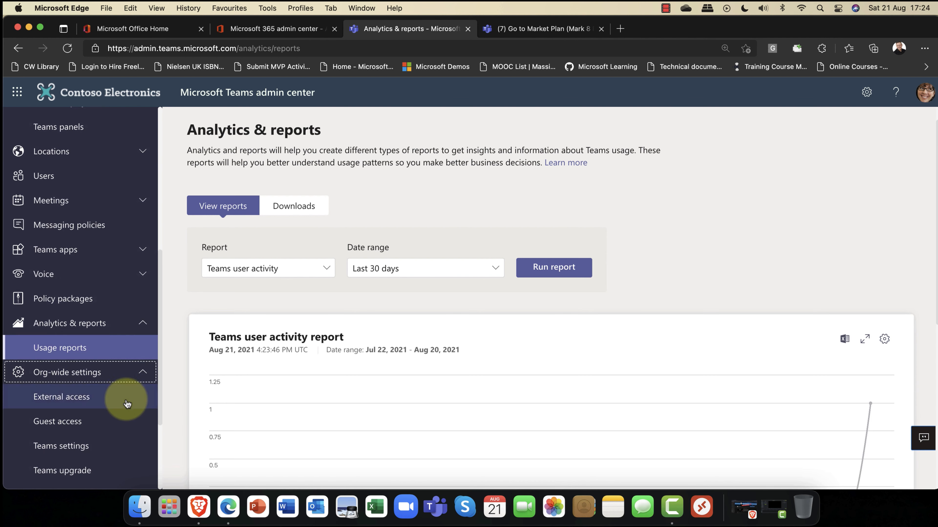
scroll(127, 402, down, 1)
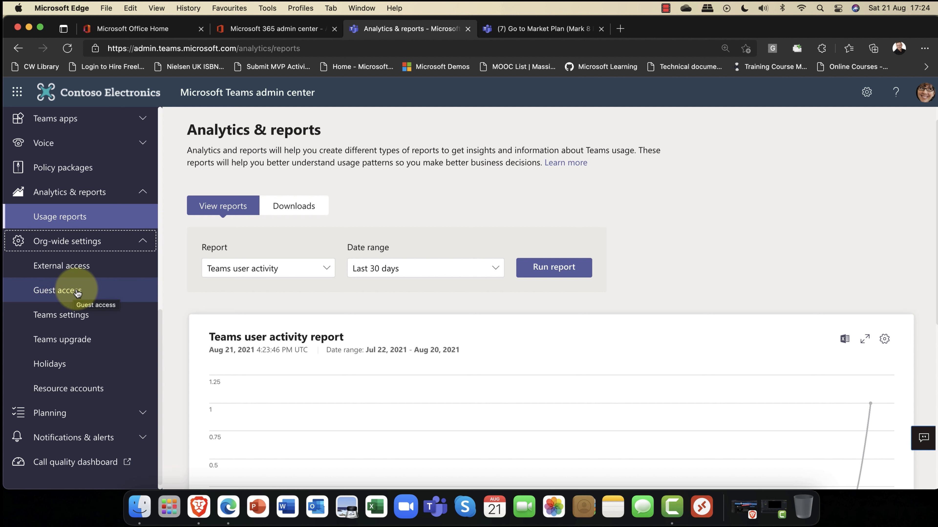
click(82, 273)
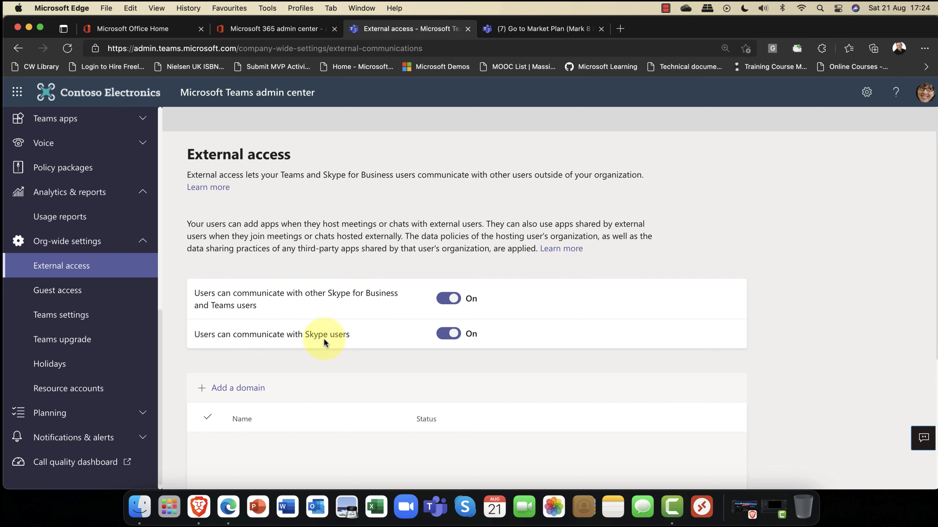
- Turn communication with Skype users off and back on in the external access settings
click(436, 337)
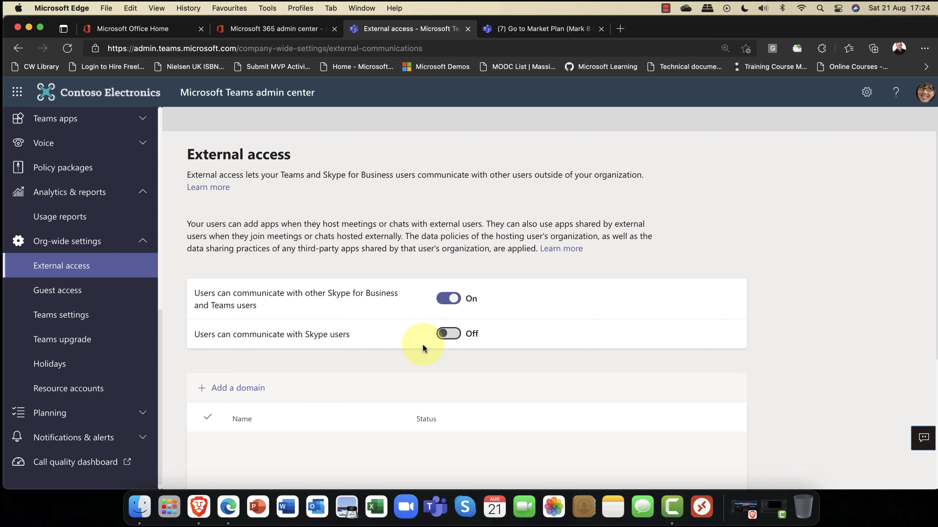
click(455, 337)
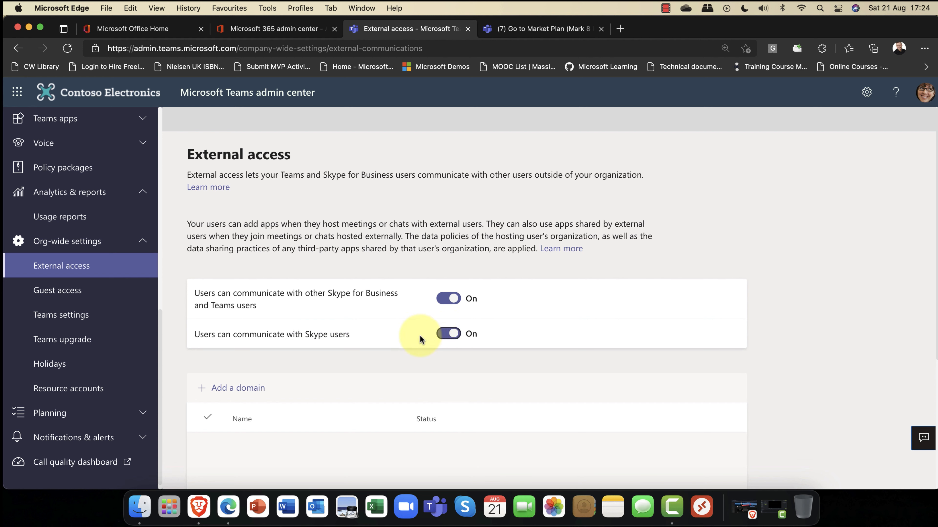
- Try out adding contoso.com as an allowed domain for external access, and cancel the form without saving
scroll(384, 336, down, 2)
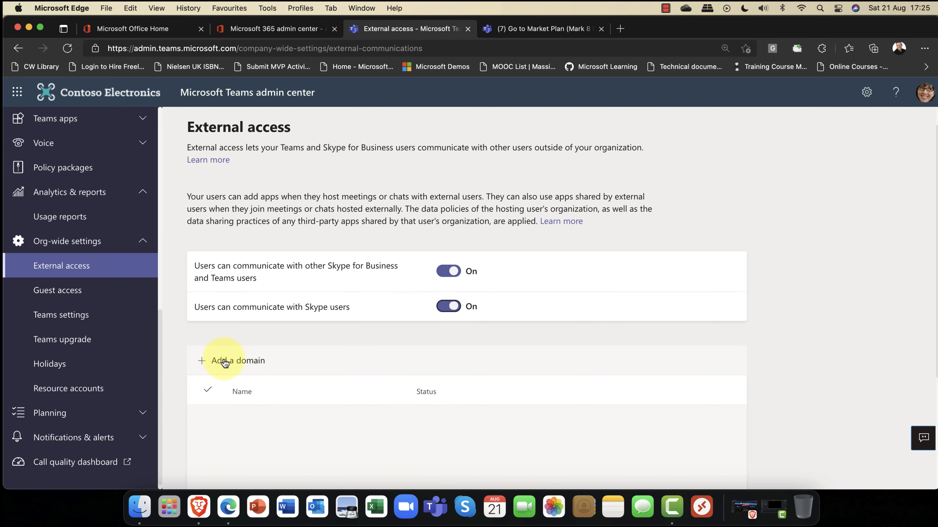
click(250, 362)
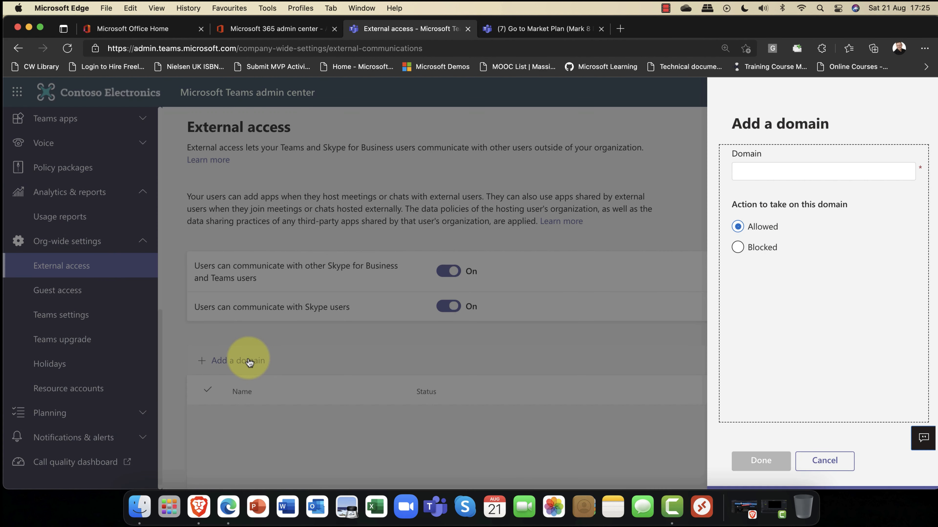
click(759, 175)
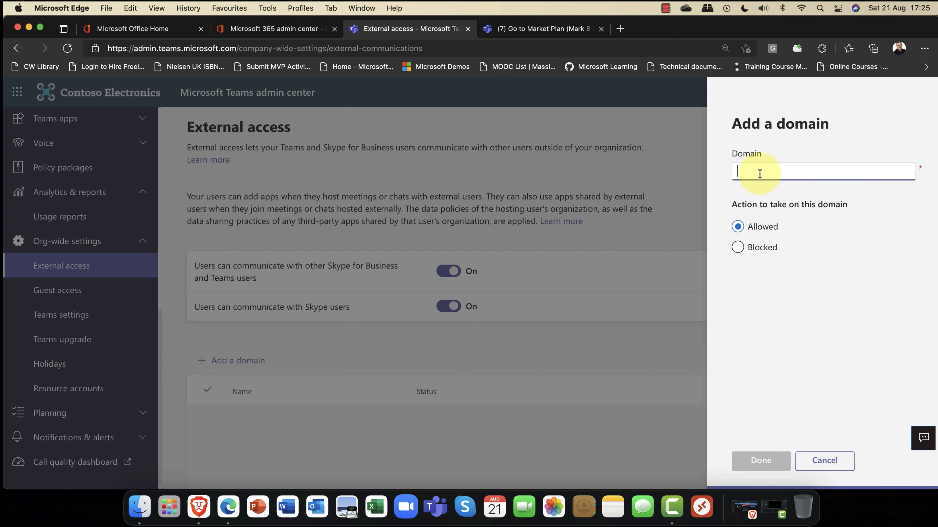
text(conto)
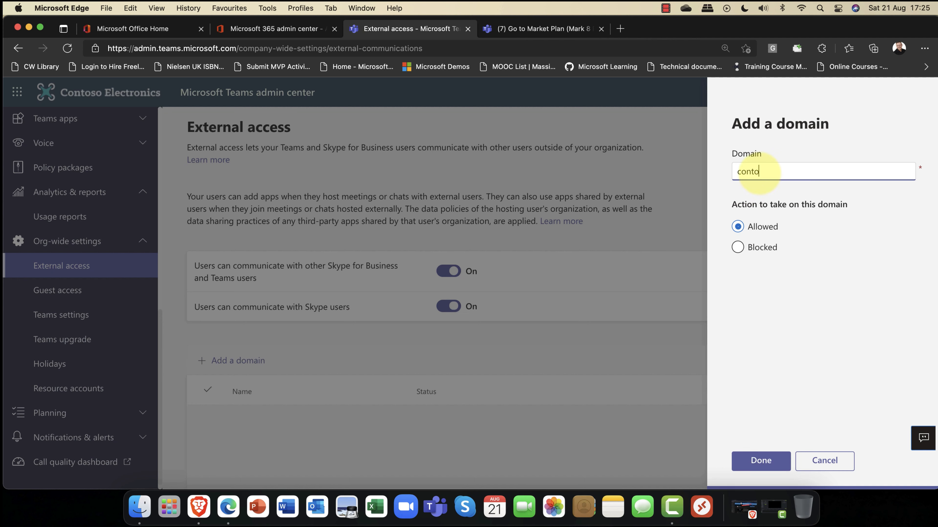
text(so.com)
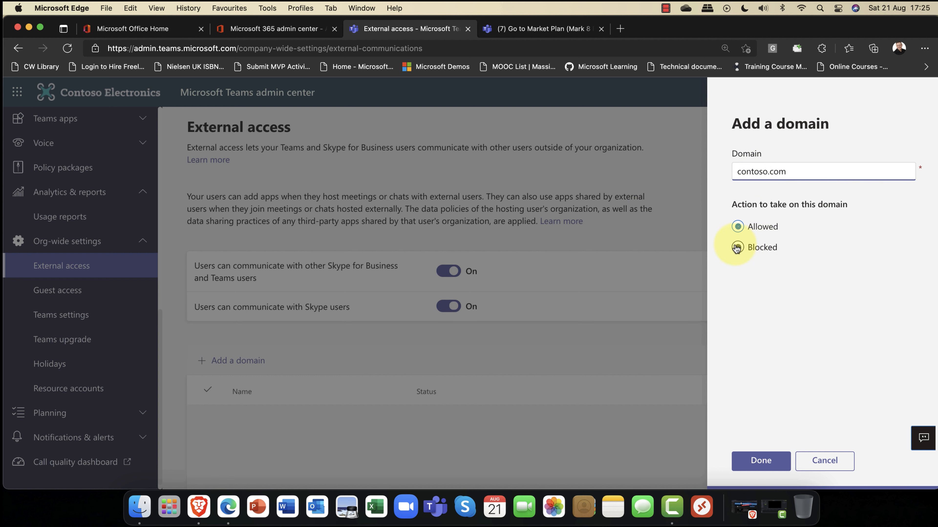
click(738, 226)
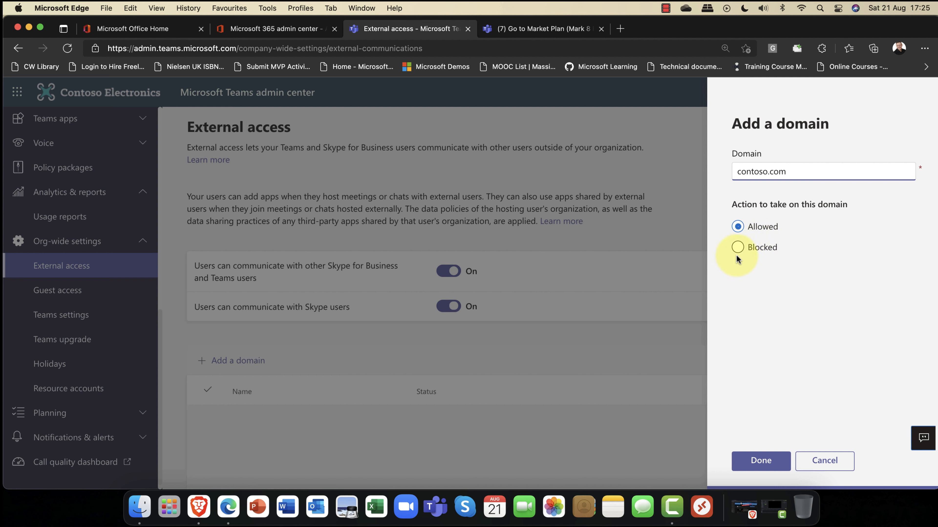
click(819, 464)
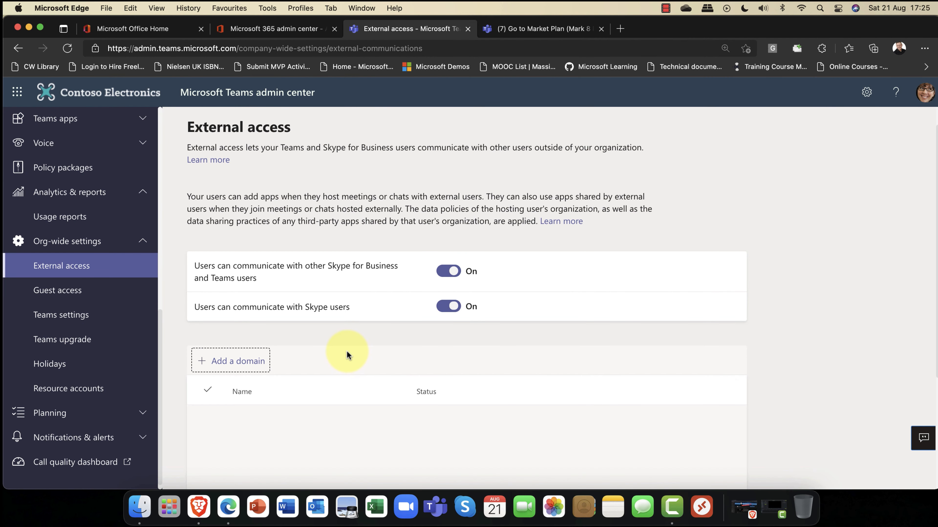
- In the org-wide Guest access settings, turn off Edit sent messages and Delete sent messages for guests and save
click(64, 293)
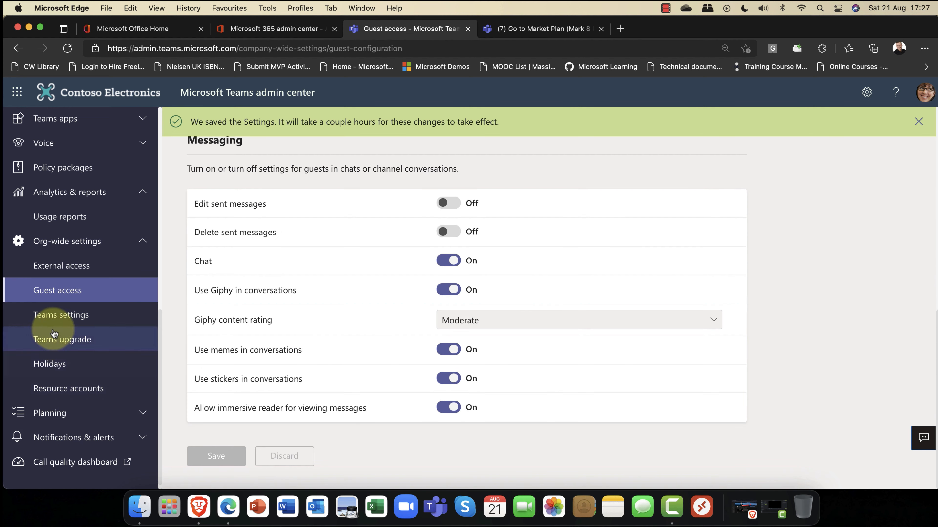
- Open the org-wide Teams settings and look over the feed, tagging, email integration and Files options
click(53, 317)
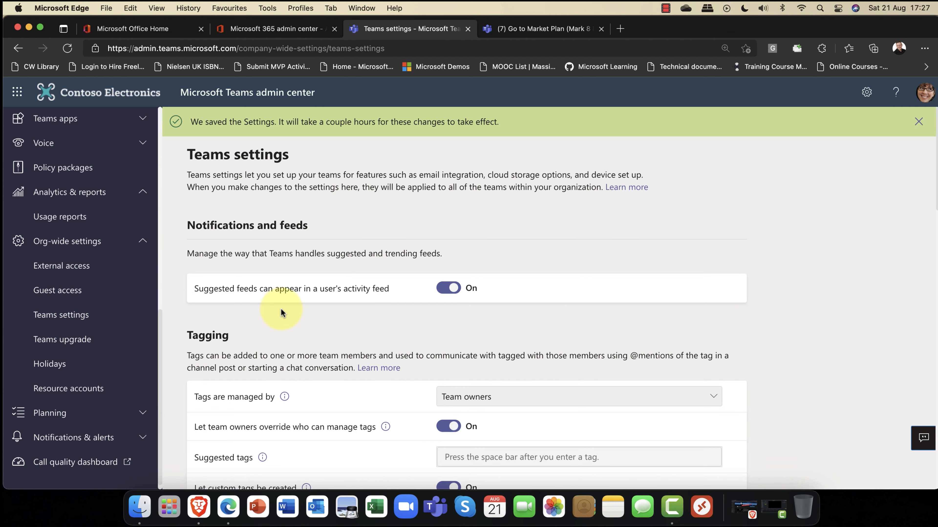
scroll(281, 313, down, 4)
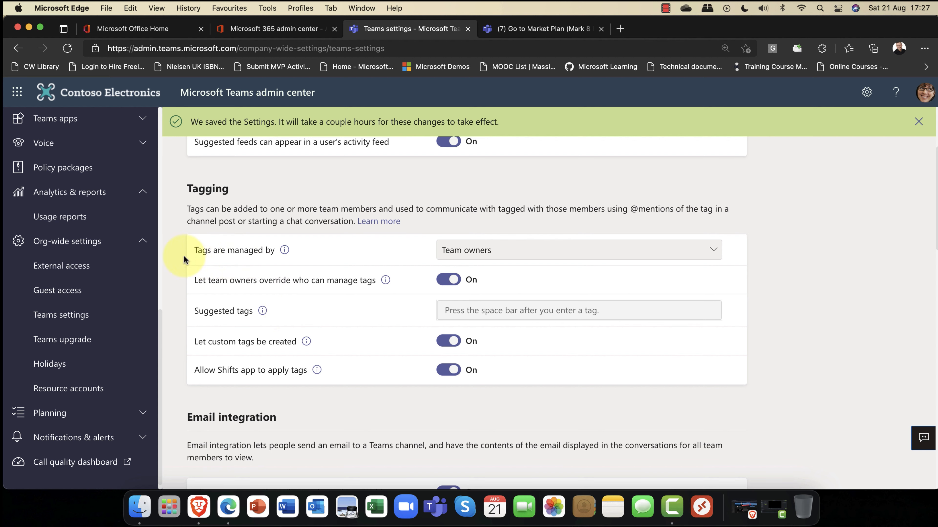
scroll(447, 261, down, 2)
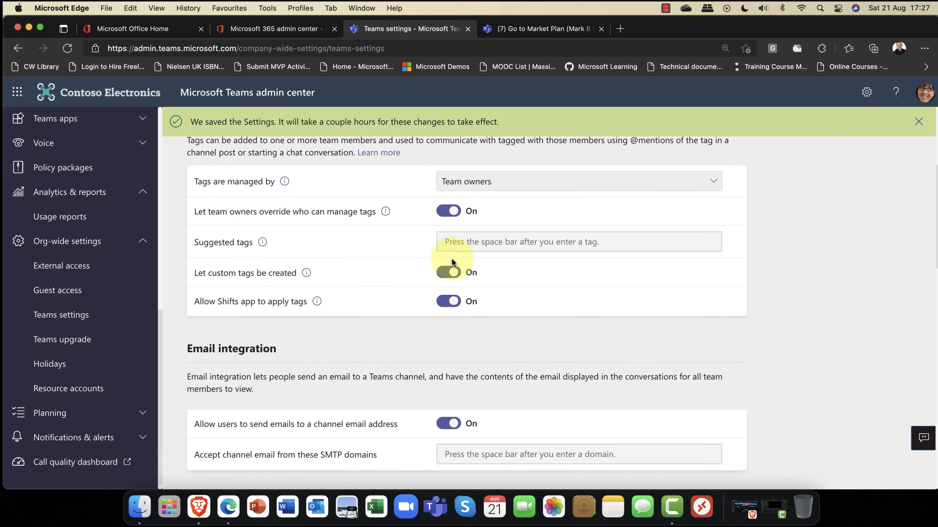
scroll(447, 264, down, 2)
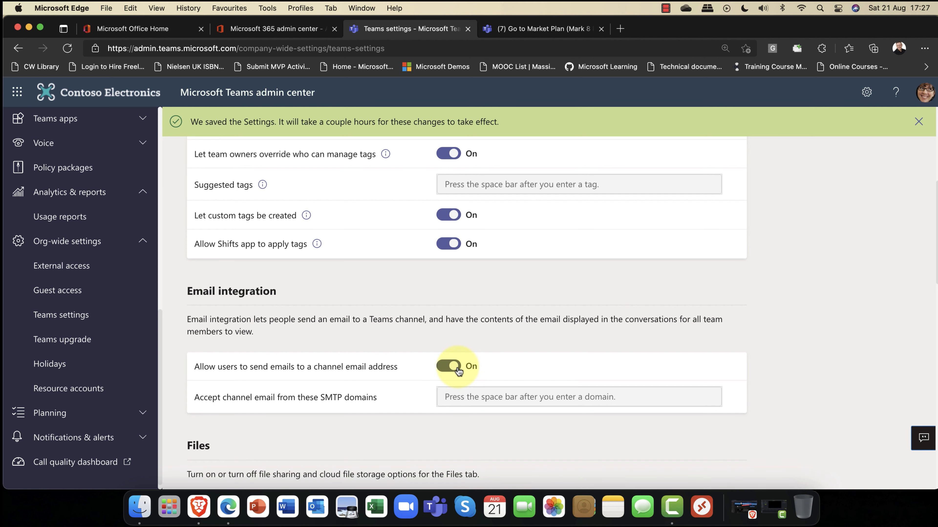
scroll(456, 367, down, 5)
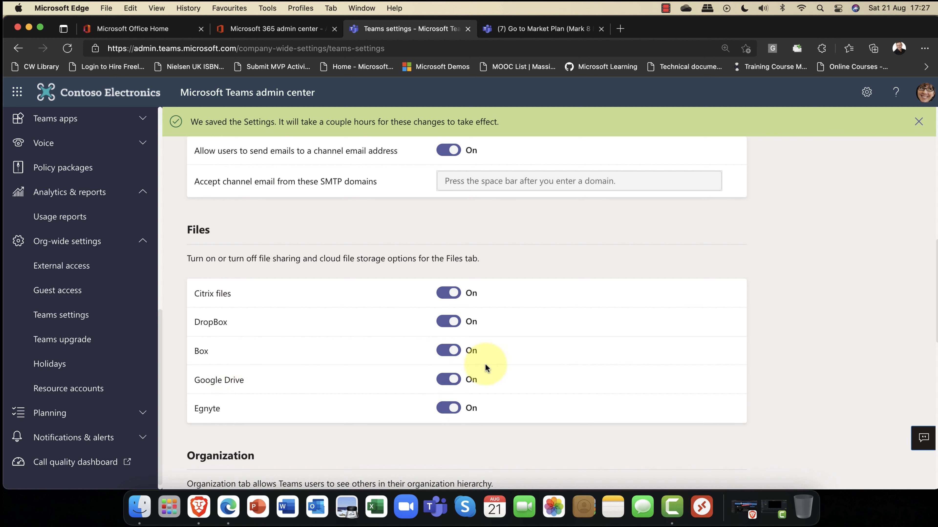
- In the Files settings, turn DropBox and Google Drive off and back on
click(447, 320)
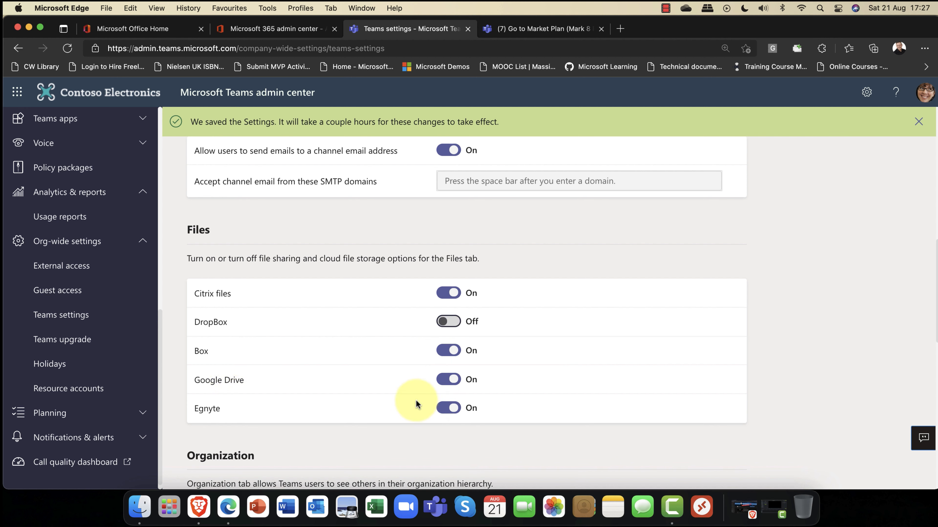
click(448, 383)
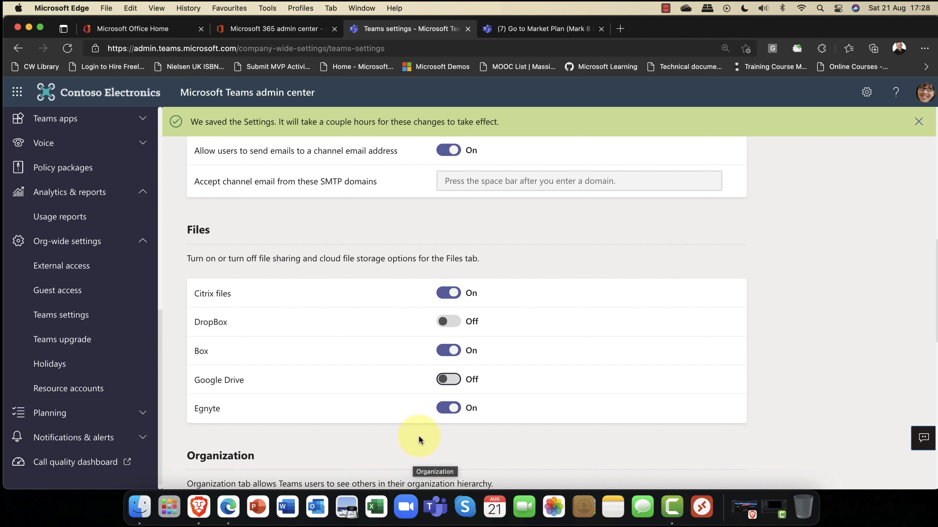
click(448, 383)
click(451, 326)
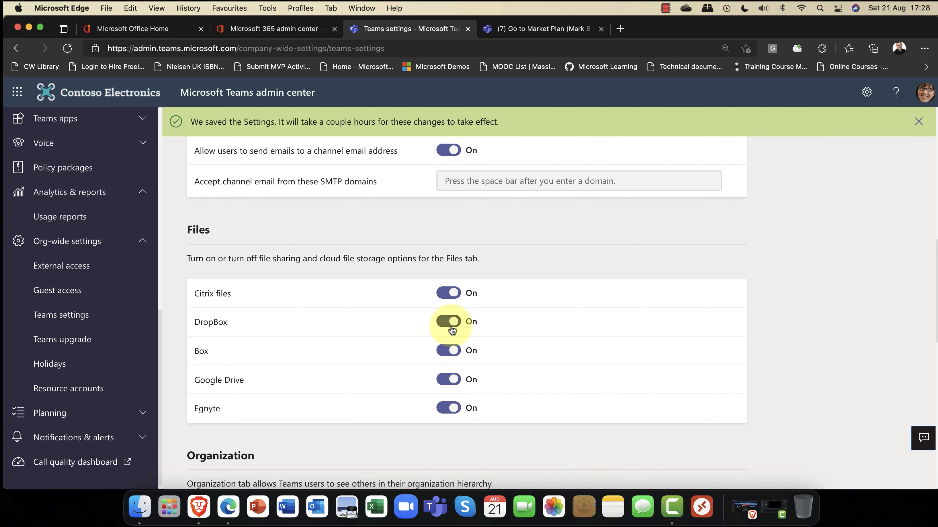
- Check the Organization setting, switch to Microsoft Teams and view a post author's organisation chart from Mark 8 Project Team's Digital Assets Web channel
scroll(422, 344, down, 6)
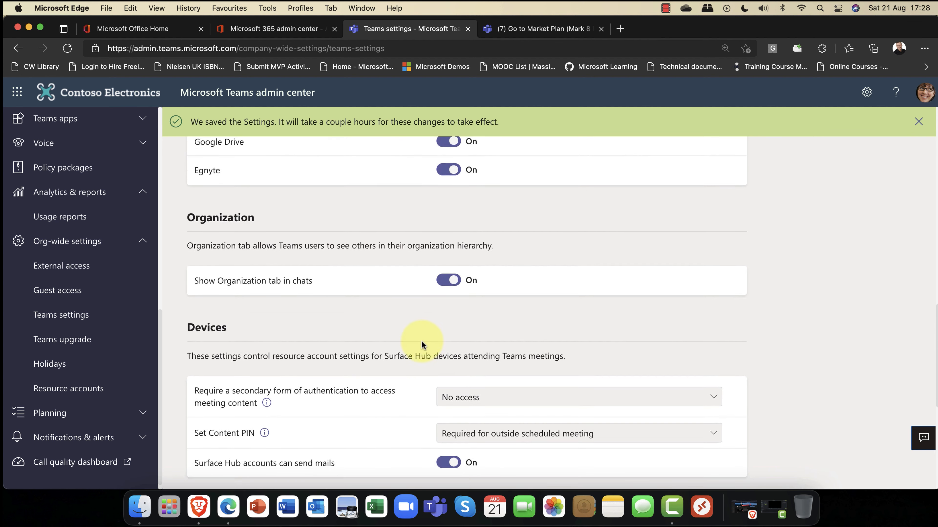
scroll(421, 343, down, 2)
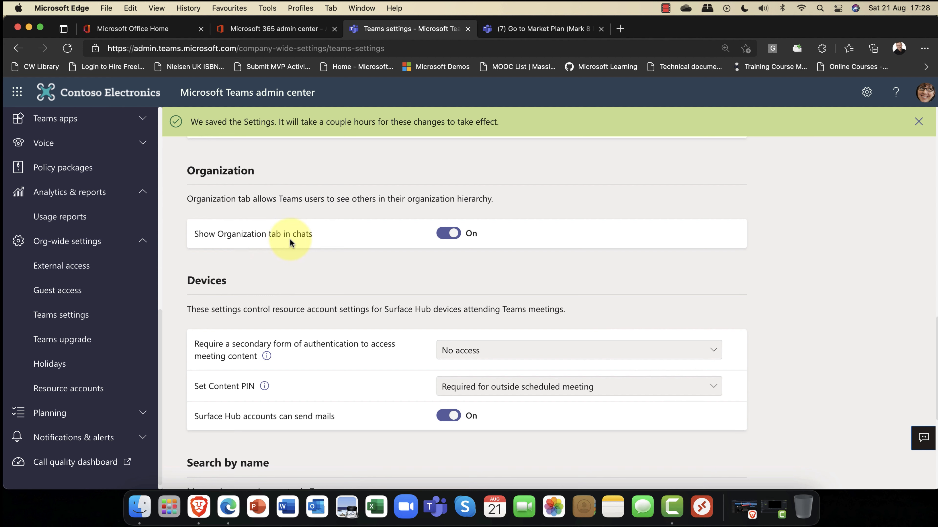
click(483, 29)
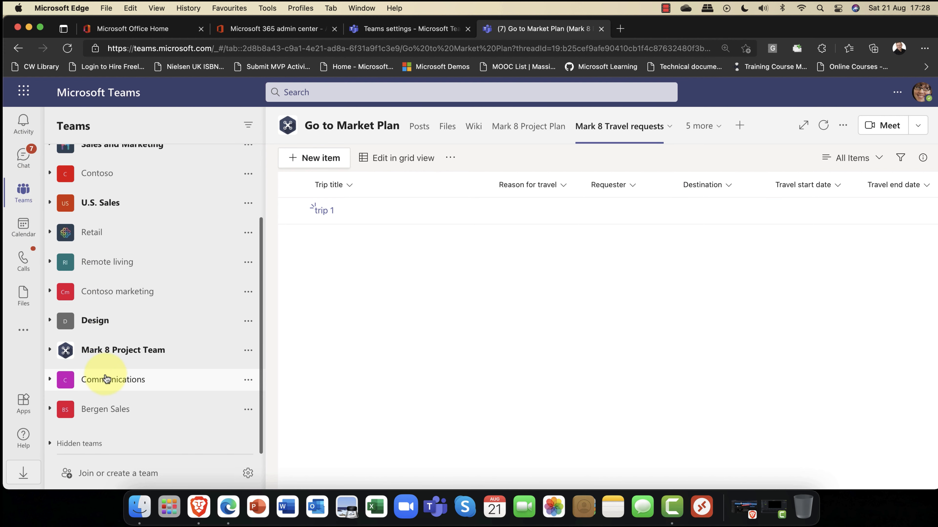
click(116, 350)
click(119, 336)
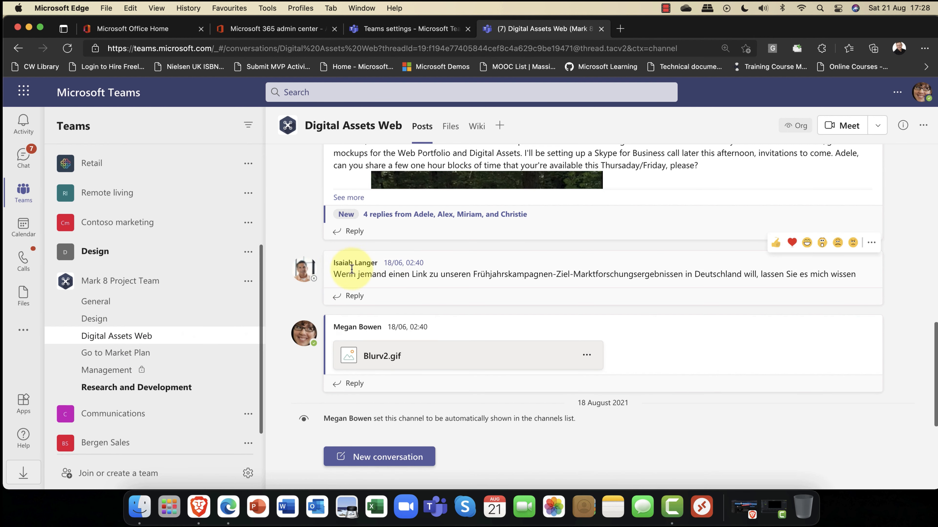
mouse_move(304, 273)
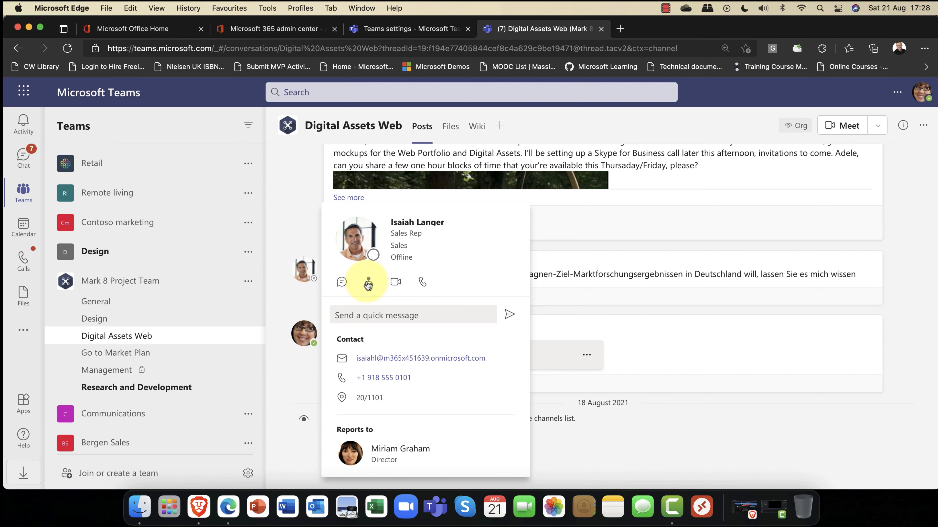
click(368, 284)
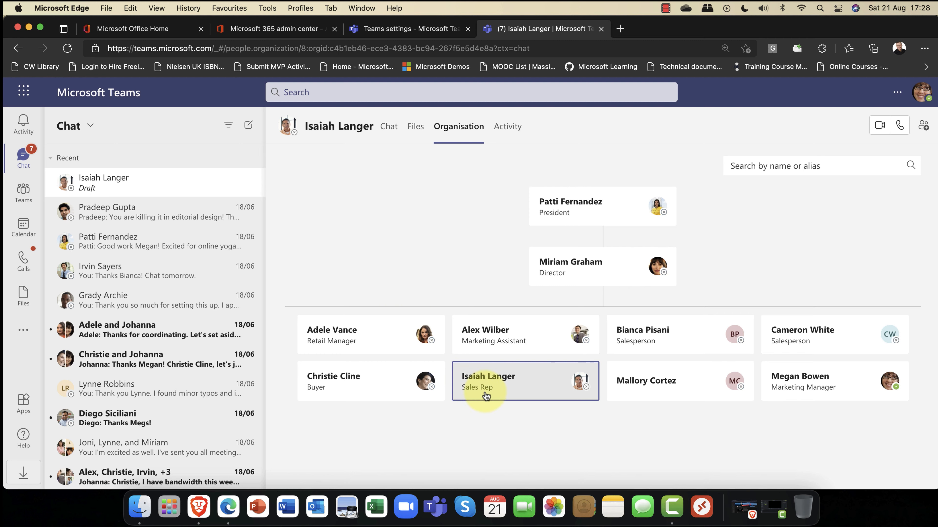
mouse_move(499, 379)
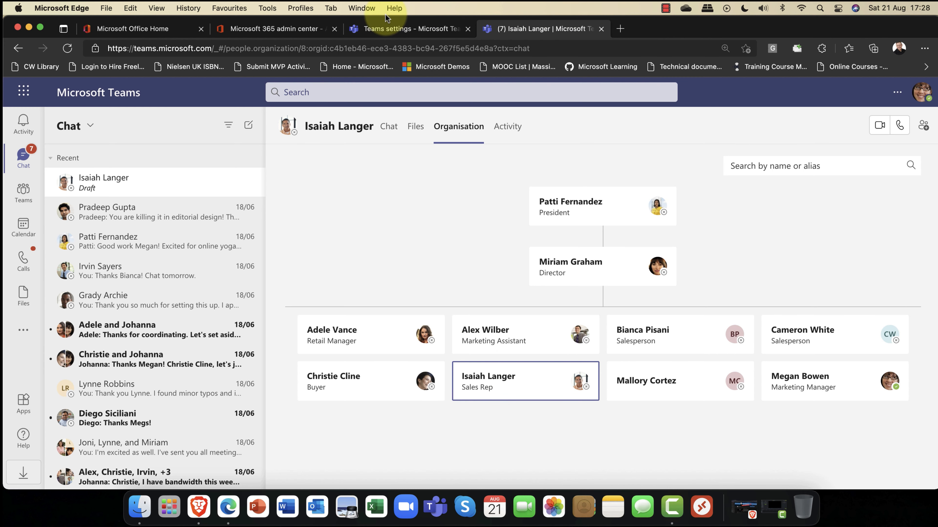
- Back in the Teams admin center, turn off Show Organization tab in chats, and return to External access without saving
click(387, 29)
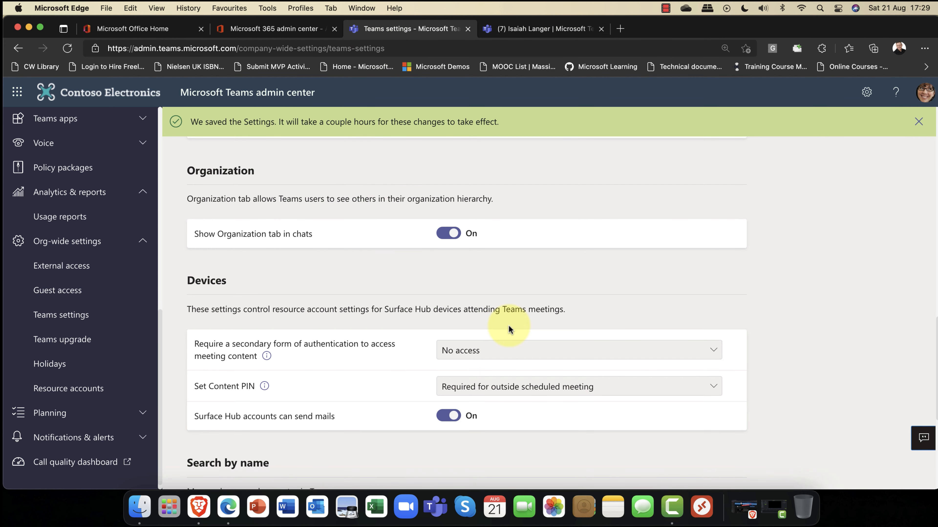
click(448, 233)
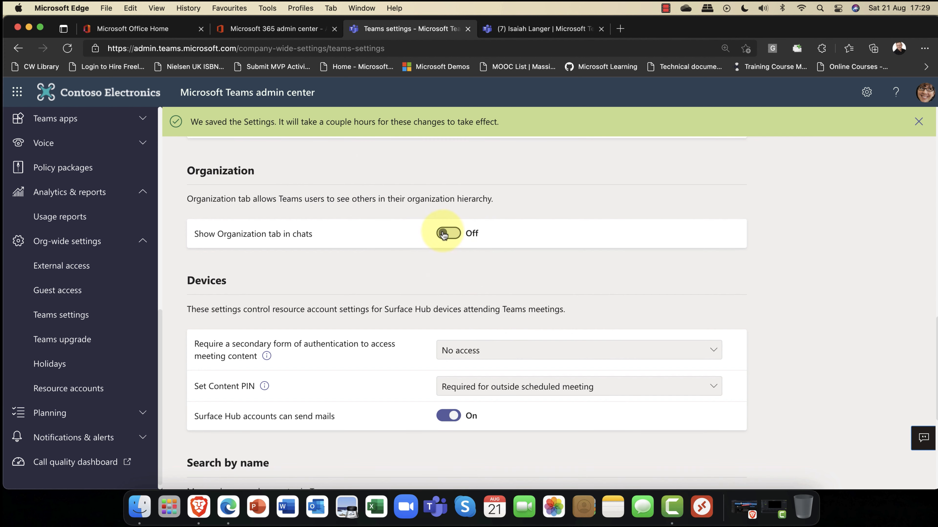
click(62, 306)
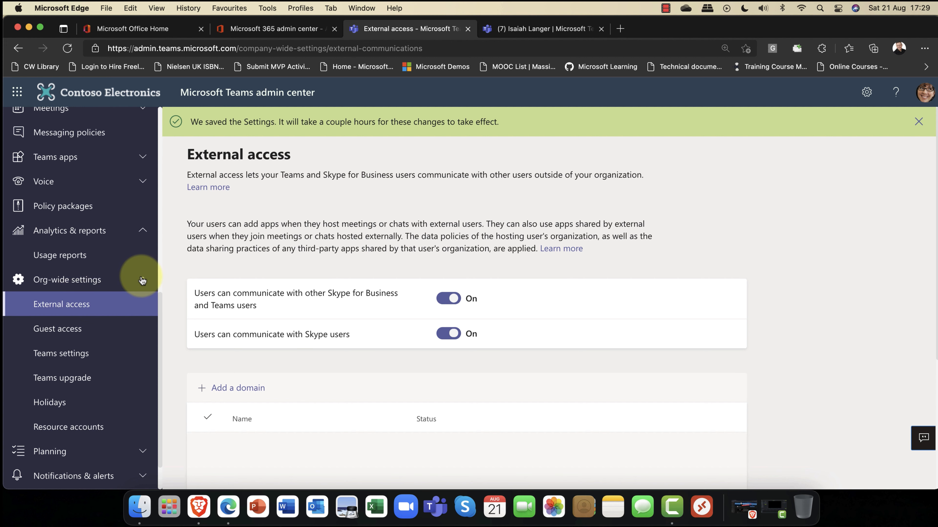
scroll(128, 292, up, 10)
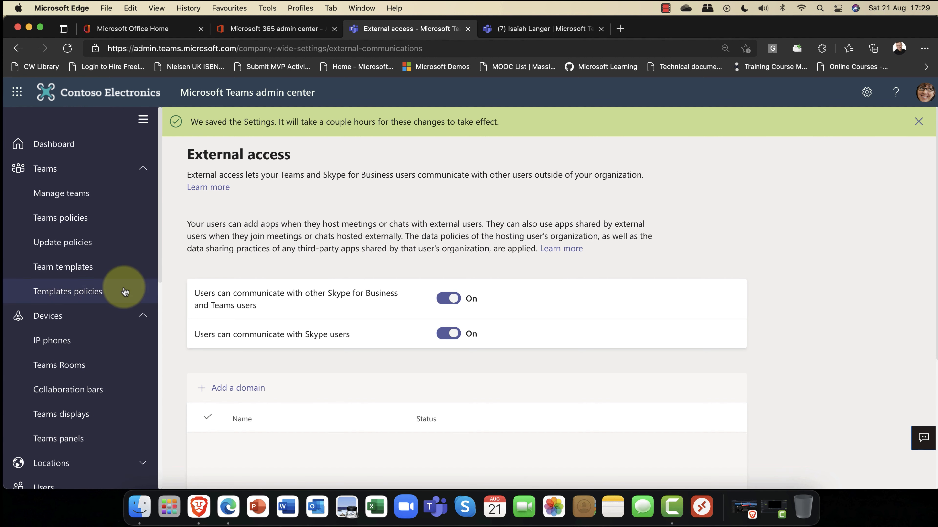